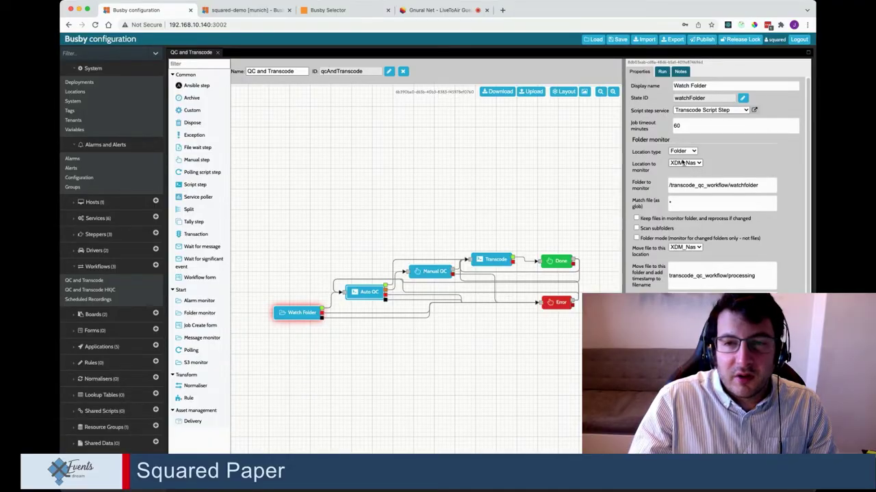
- Switch from the configuration editor to the Busby Selector login page tab
click(331, 12)
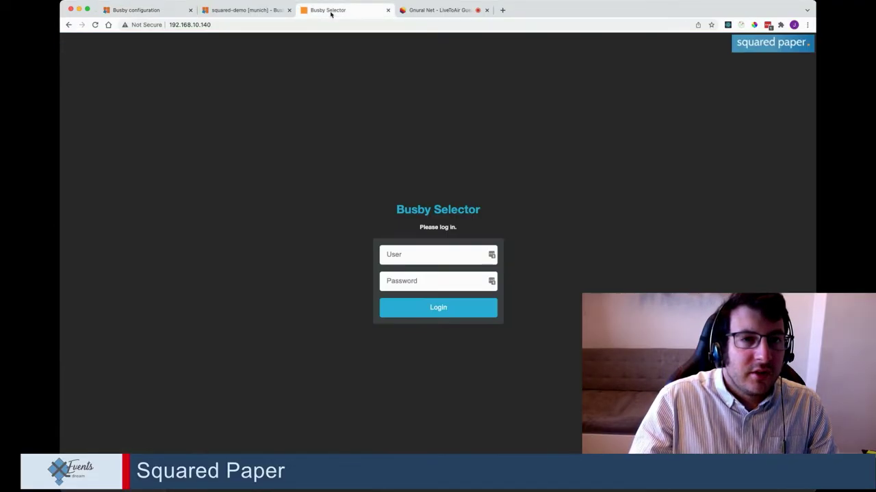
- Log in with the saved credentials and open the QC and Transcode board
click(491, 254)
click(431, 312)
click(432, 307)
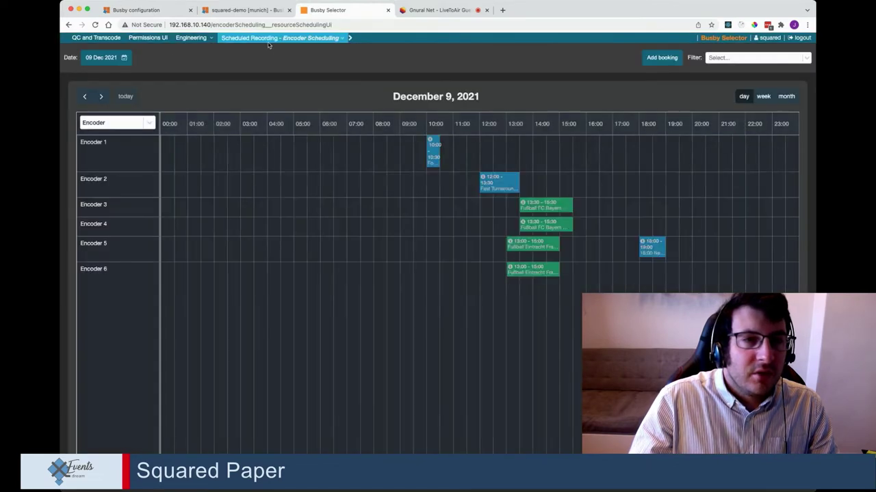
click(113, 38)
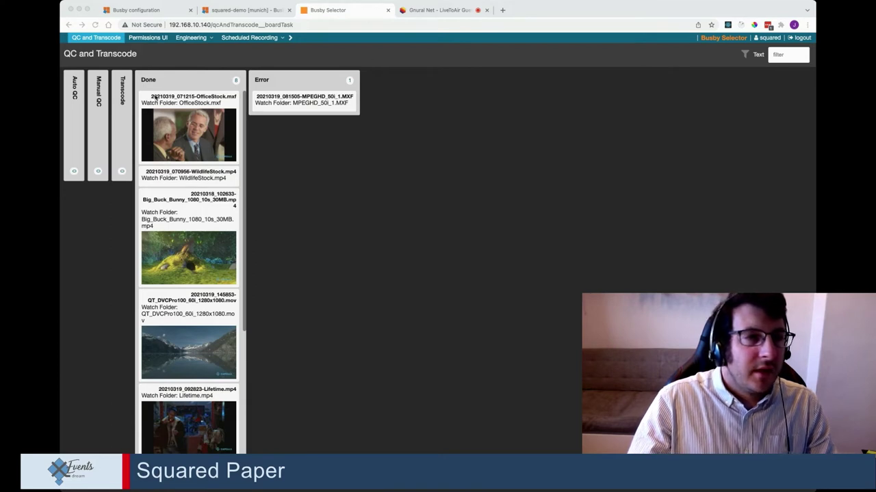
- Watch the Big Buck Bunny job finish Auto QC and land in Done, then scroll Done
click(70, 52)
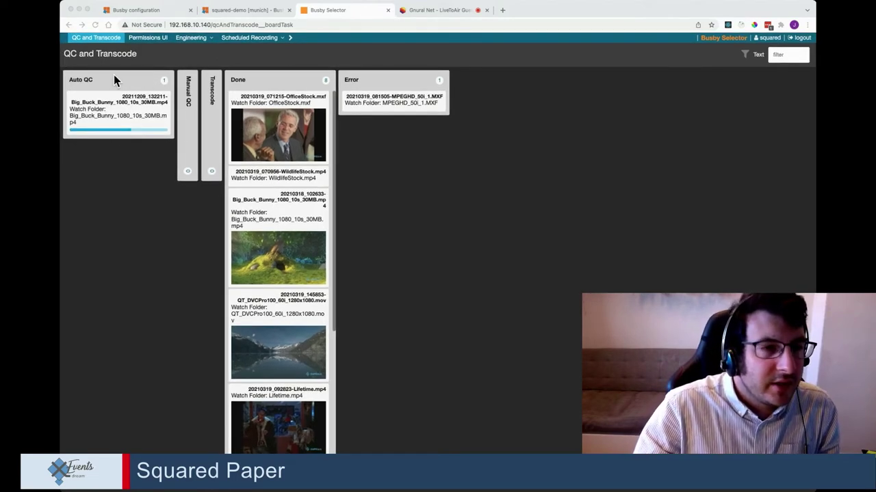
click(88, 60)
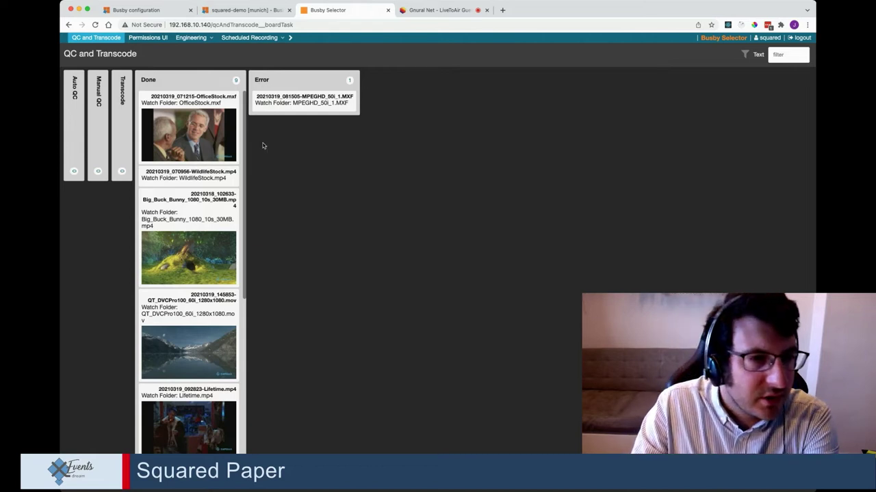
drag(244, 152, 249, 316)
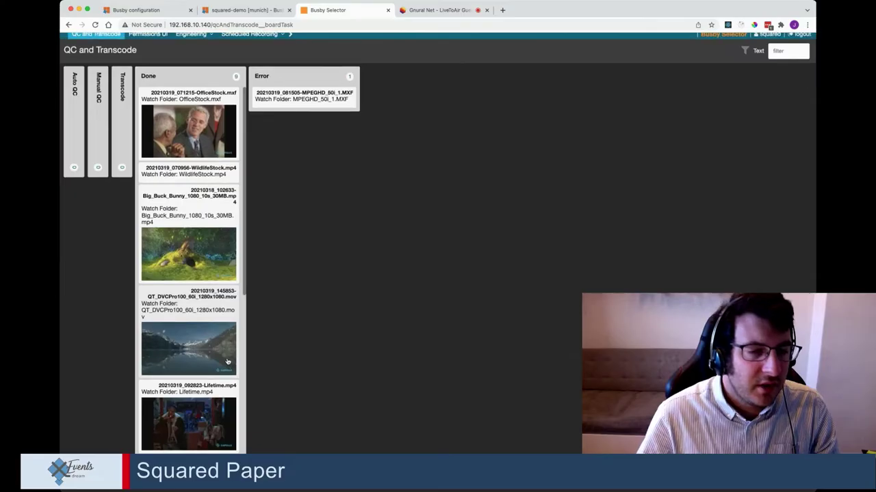
- Scroll the Done column to reveal the 20211209_132211 Big Buck Bunny job
scroll(219, 354, up, 1)
scroll(215, 349, down, 10)
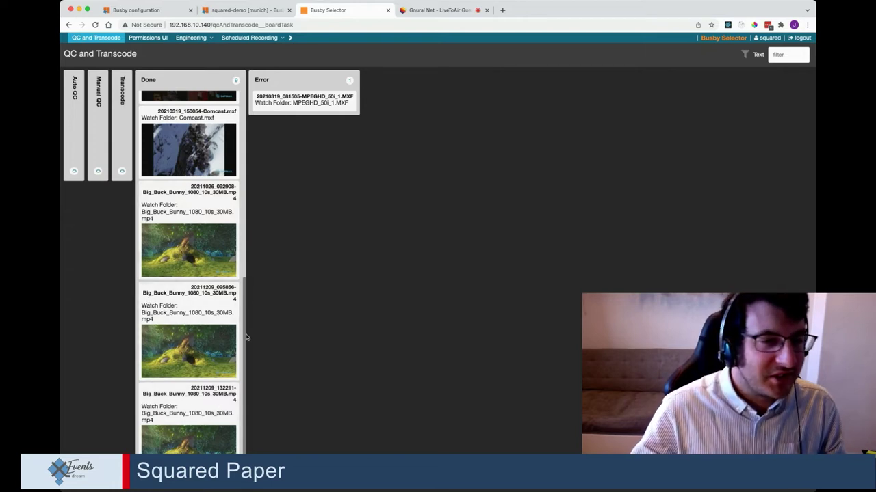
- Save the note 'This is a note' on the 20211209_132211 job and view its State History
click(194, 405)
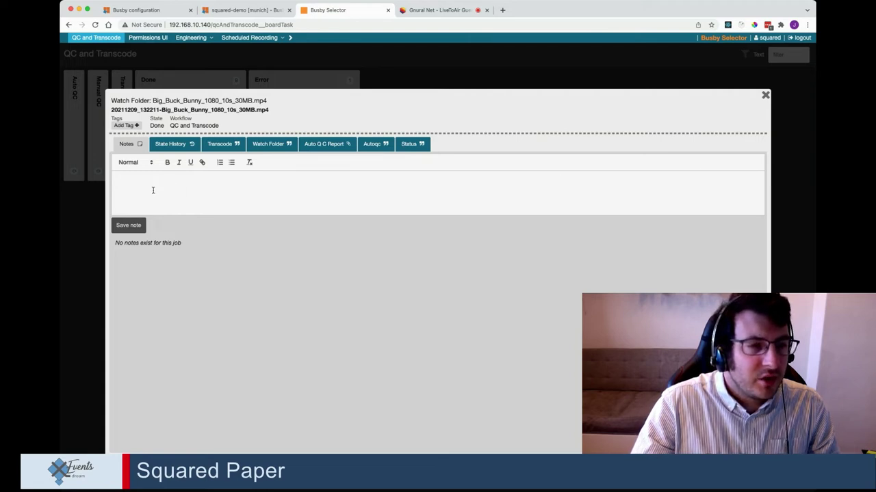
text(This is note)
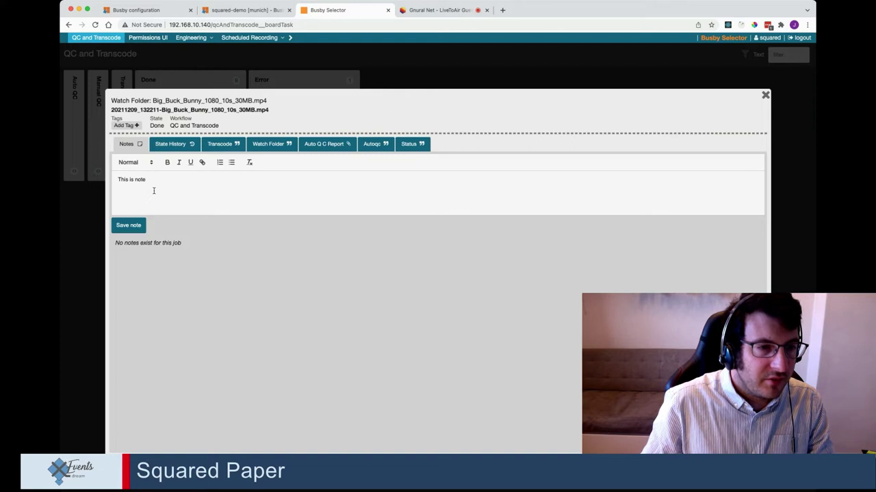
text(a)
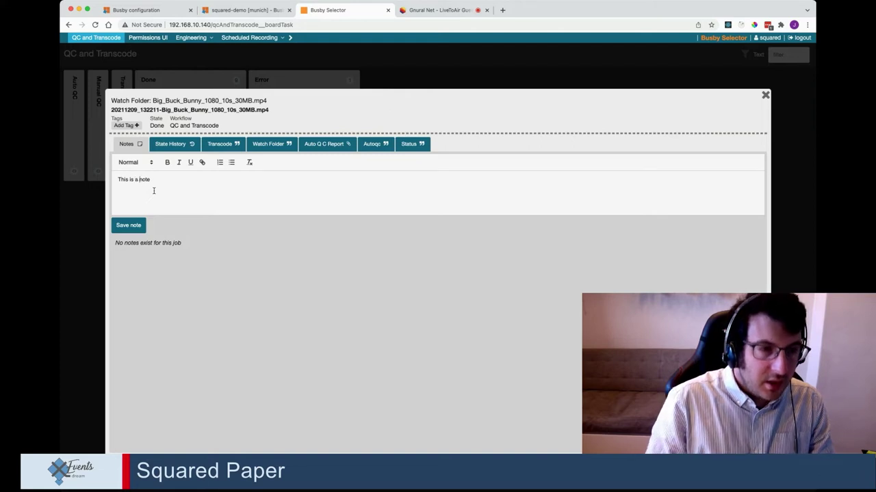
click(140, 226)
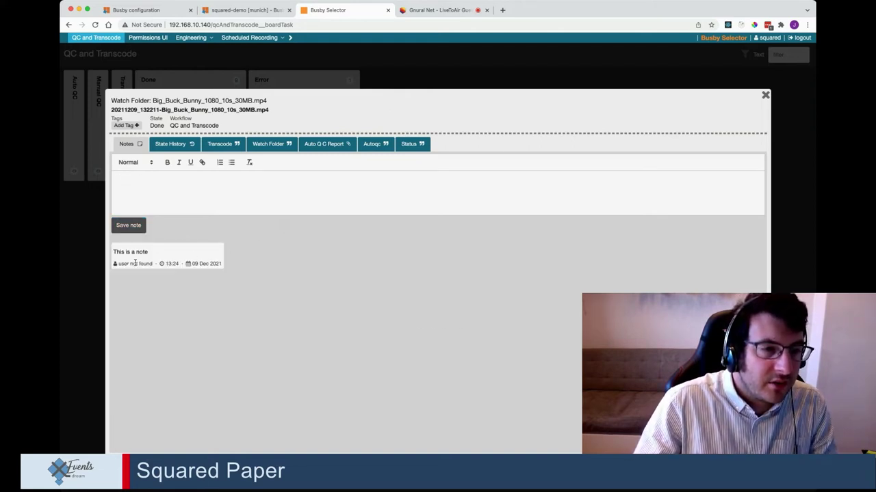
click(175, 145)
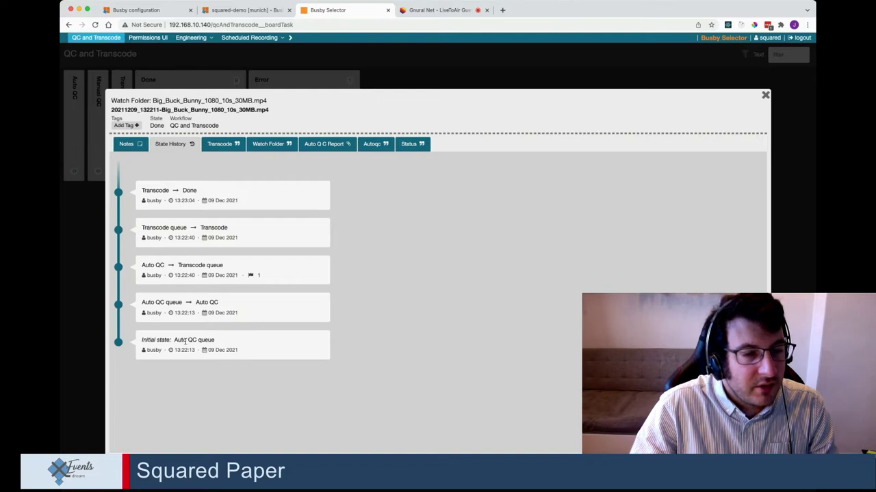
- Inspect the Auto QC to Transcode queue step log, then view the job's transcode details
drag(174, 340, 213, 340)
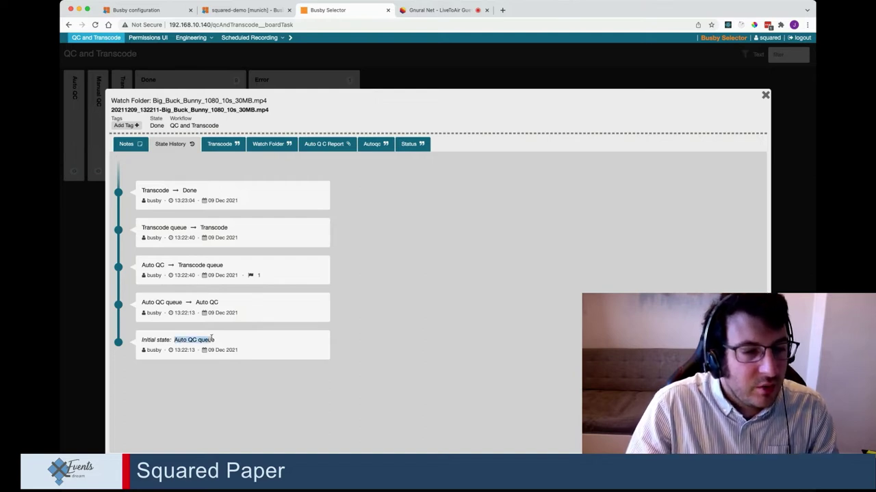
click(218, 340)
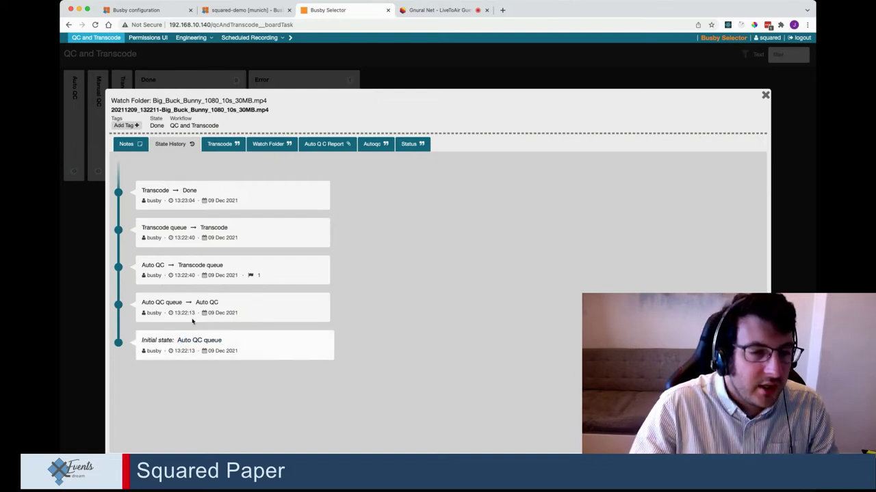
click(180, 269)
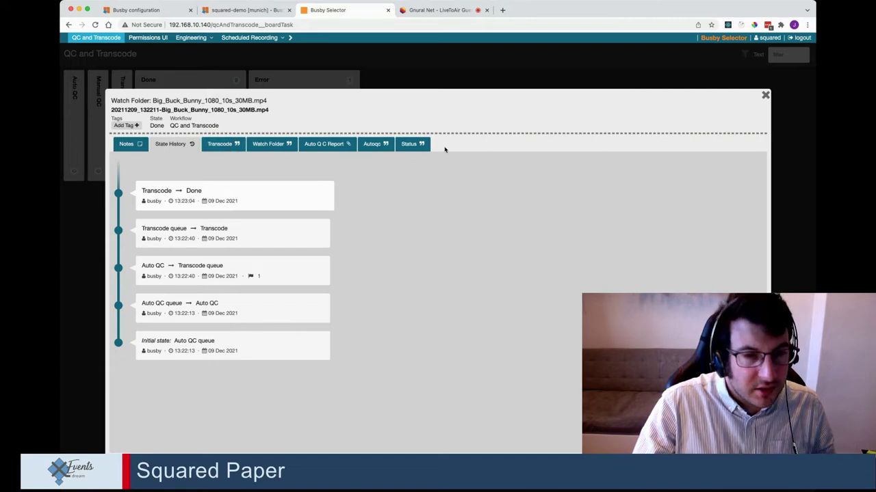
click(216, 146)
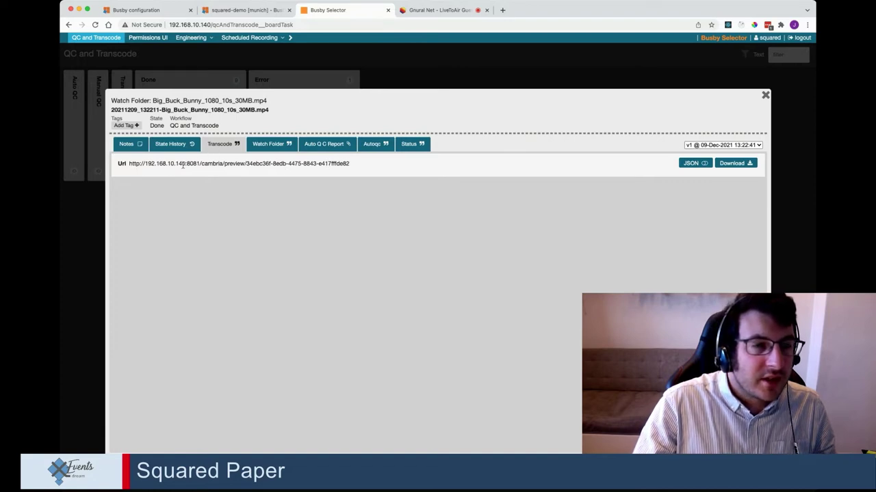
- Show the transcode URL as JSON, check the watch-folder files, and open the Auto QC report PDF
click(692, 163)
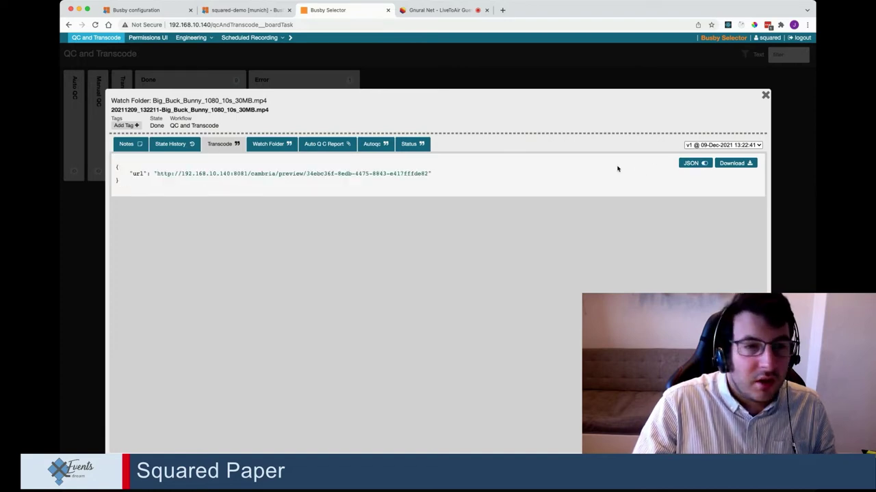
drag(156, 173, 215, 174)
click(239, 175)
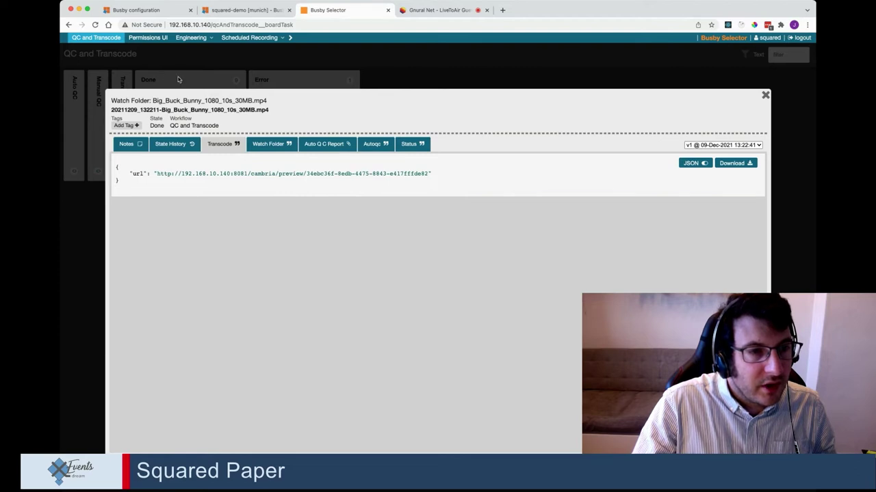
click(260, 144)
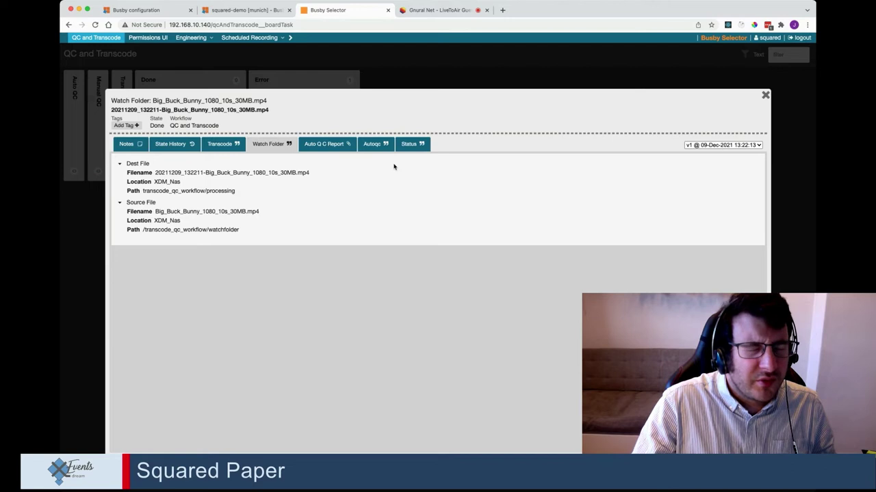
click(323, 144)
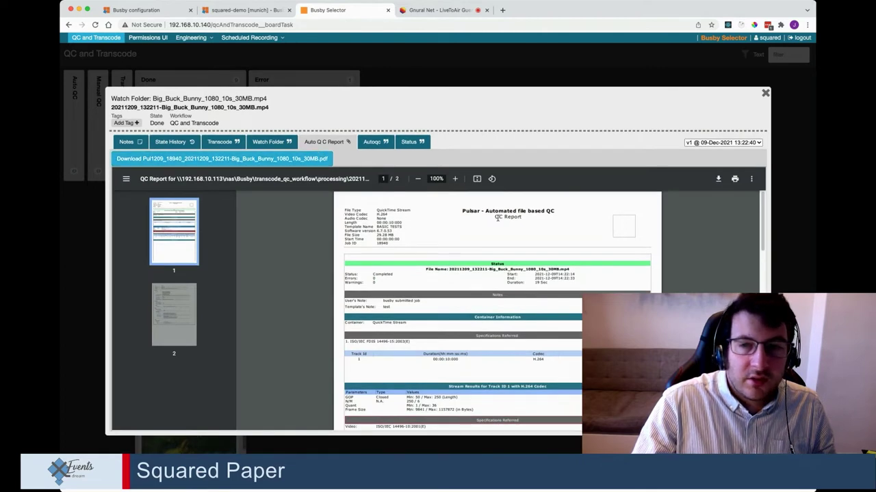
- Scroll through the QC report PDF, then show the raw Autoqc data as JSON
scroll(497, 217, down, 15)
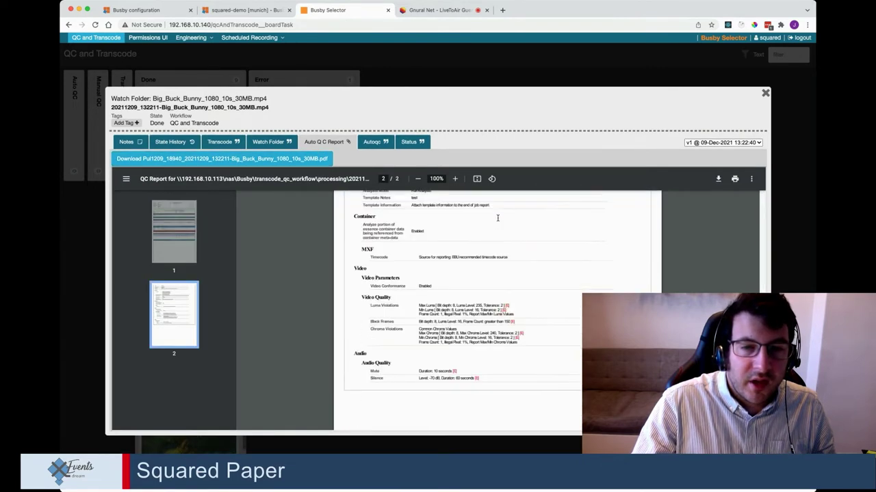
scroll(498, 218, down, 3)
click(374, 142)
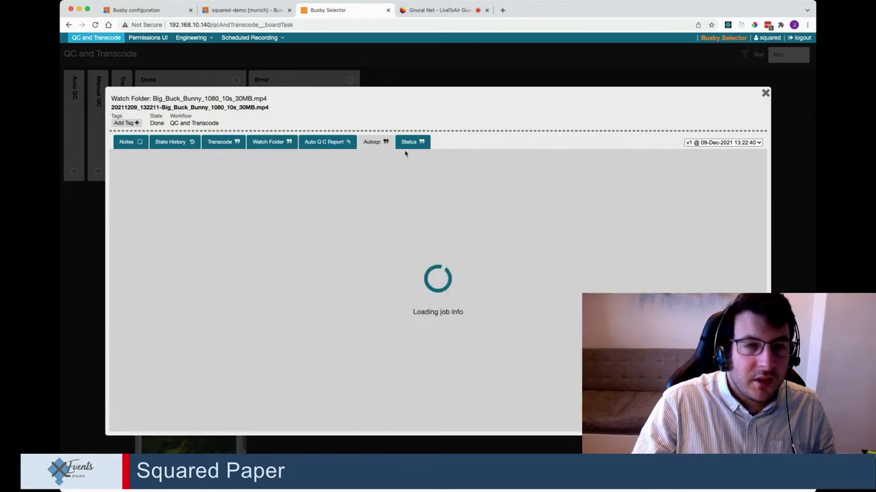
click(689, 161)
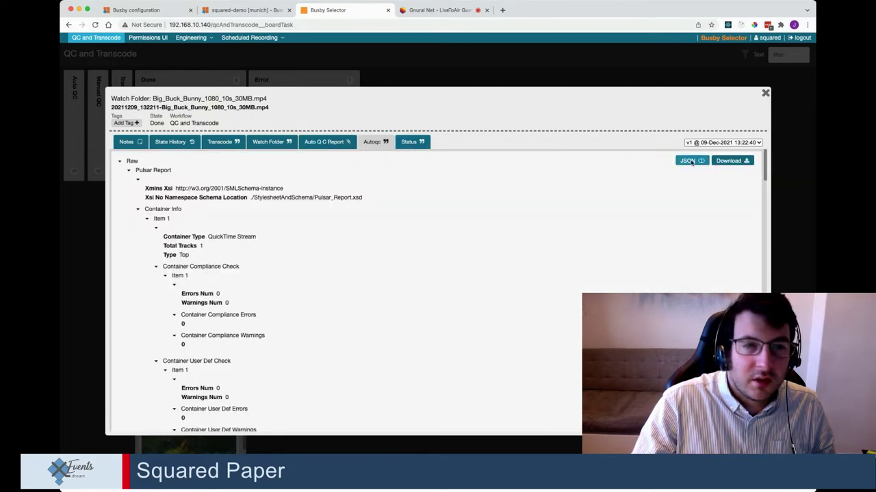
- Scroll the Auto QC JSON, check the Status tab's transcoded .mov and busby.xml profile, then close the details
scroll(371, 187, down, 5)
scroll(370, 187, down, 5)
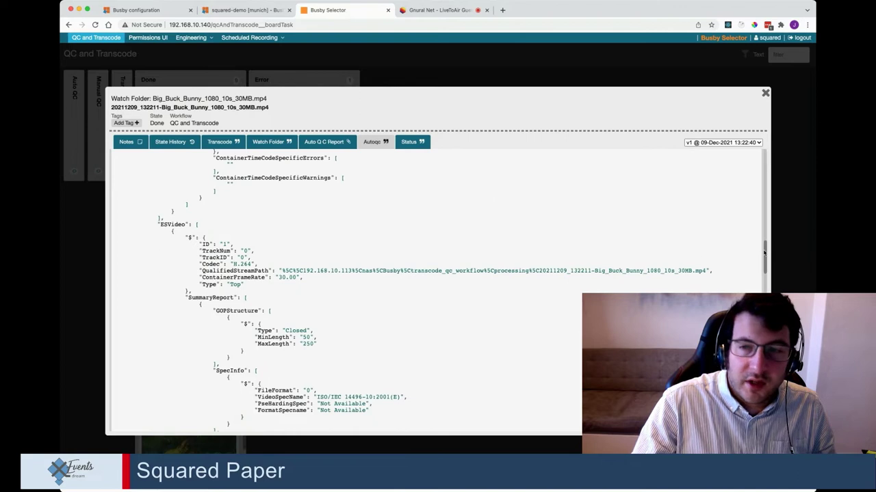
scroll(371, 187, down, 5)
scroll(222, 240, down, 3)
scroll(222, 239, up, 20)
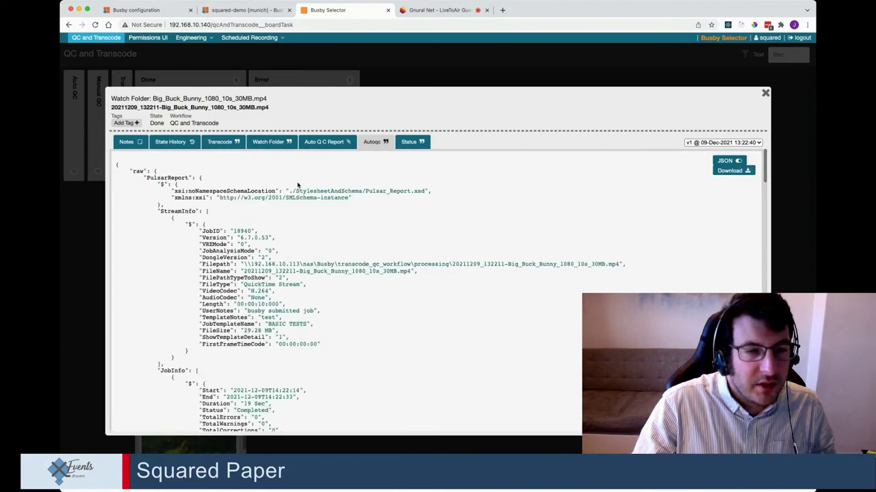
click(410, 142)
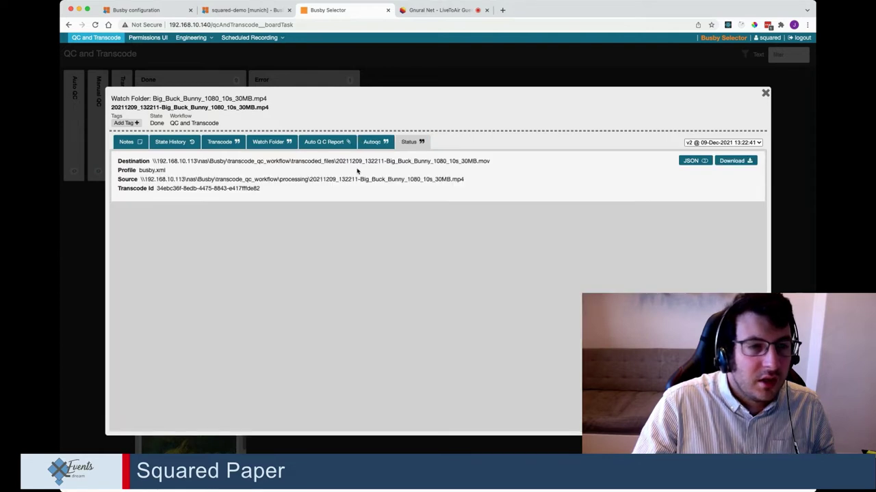
click(766, 93)
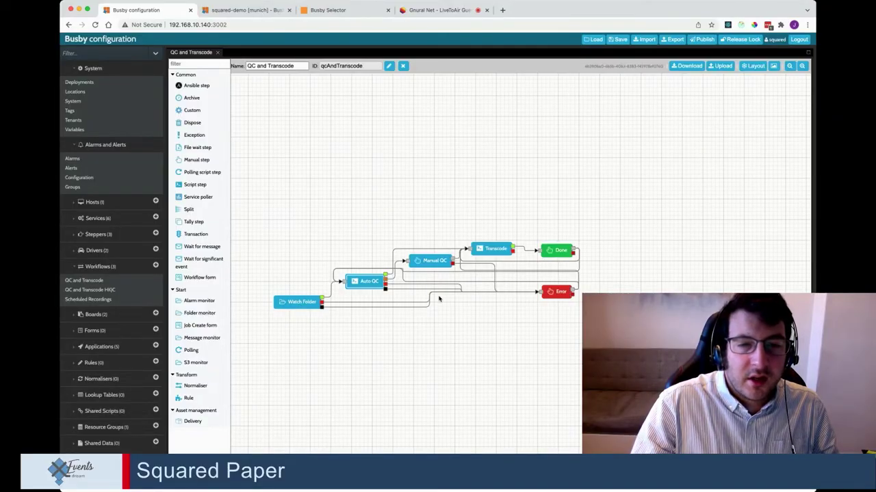
- Open the Auto QC node's Properties in the QC and Transcode workflow canvas
click(374, 286)
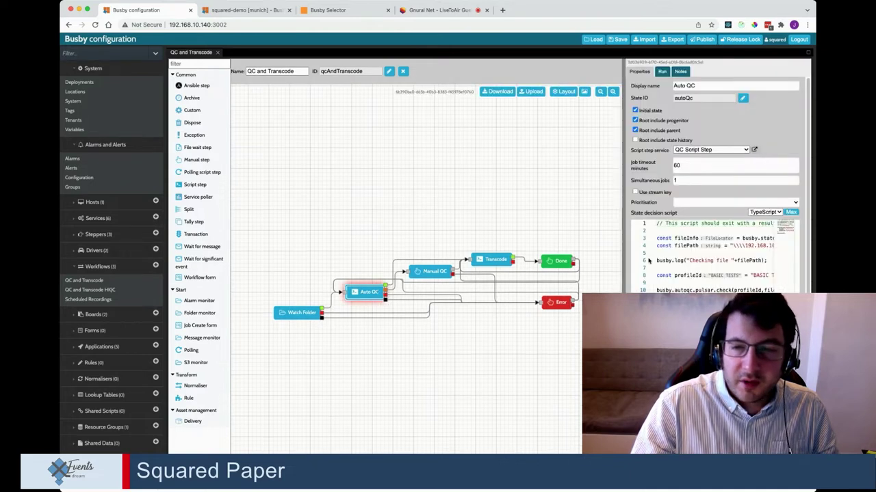
- Widen the Properties panel to read the full BASIC TESTS script and keep result code 0
drag(622, 248, 527, 250)
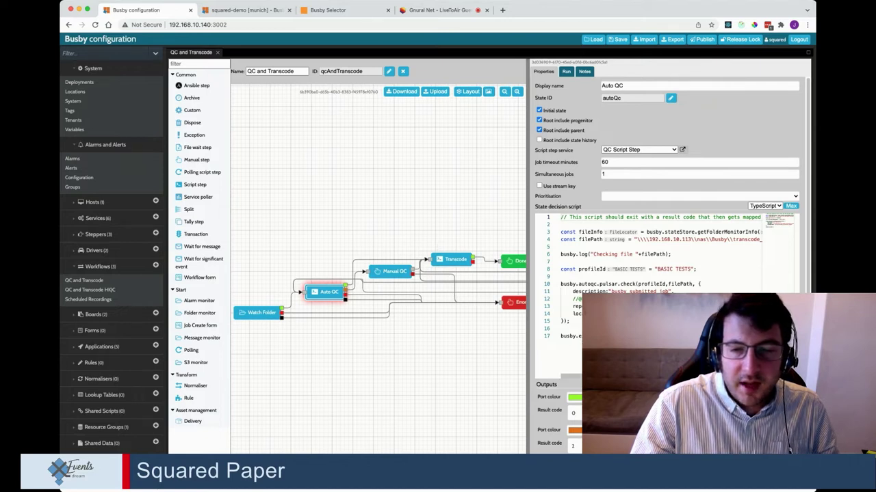
scroll(566, 350, down, 3)
scroll(671, 267, down, 1)
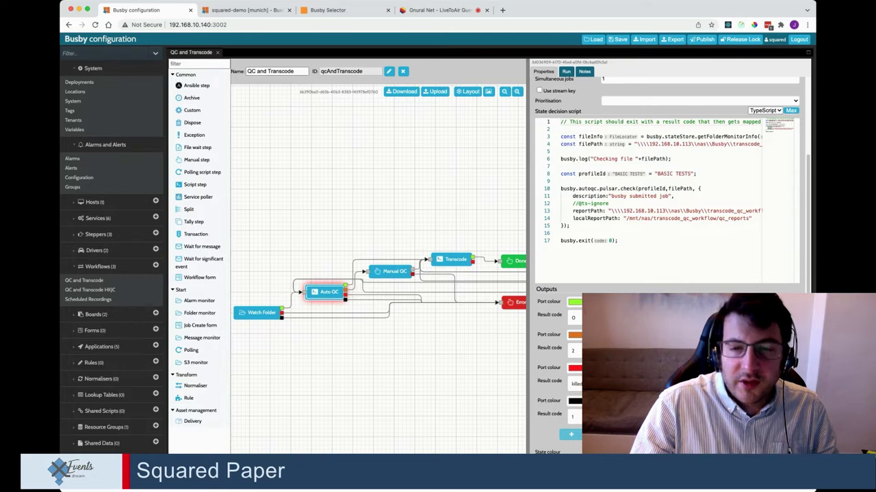
click(575, 318)
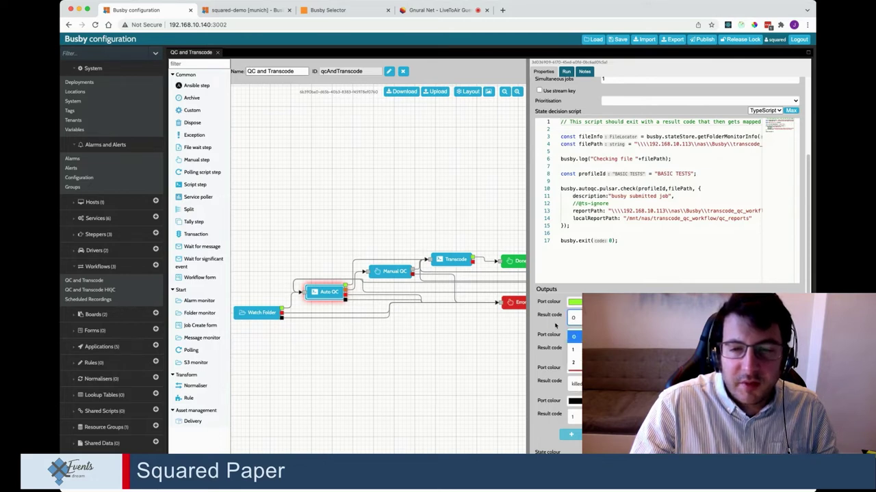
click(565, 325)
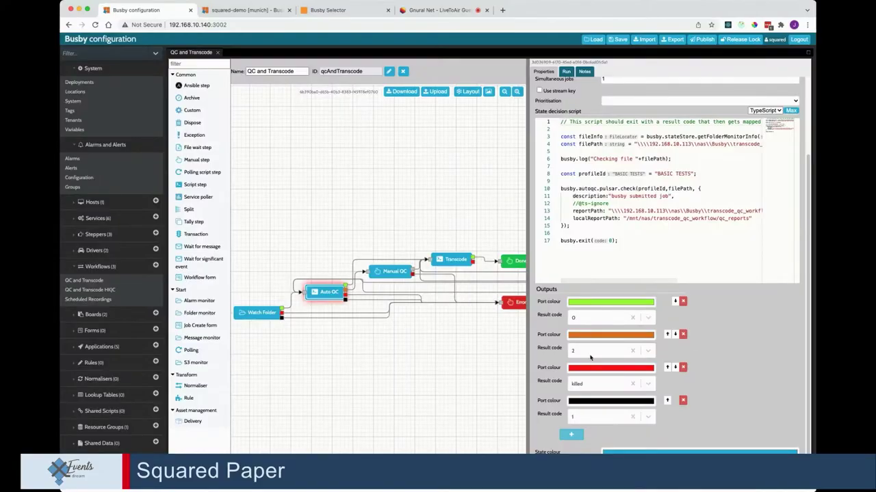
- Deselect Auto QC to show the full Watch Folder-to-Done/Error workflow diagram
click(437, 355)
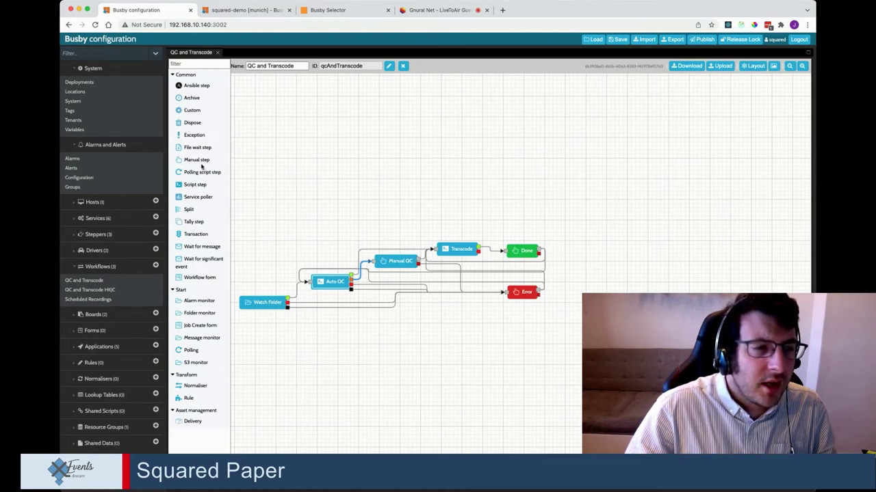
- Add an Exception step below the workflow, connect it to Error, and make it the default exception
drag(194, 135, 442, 314)
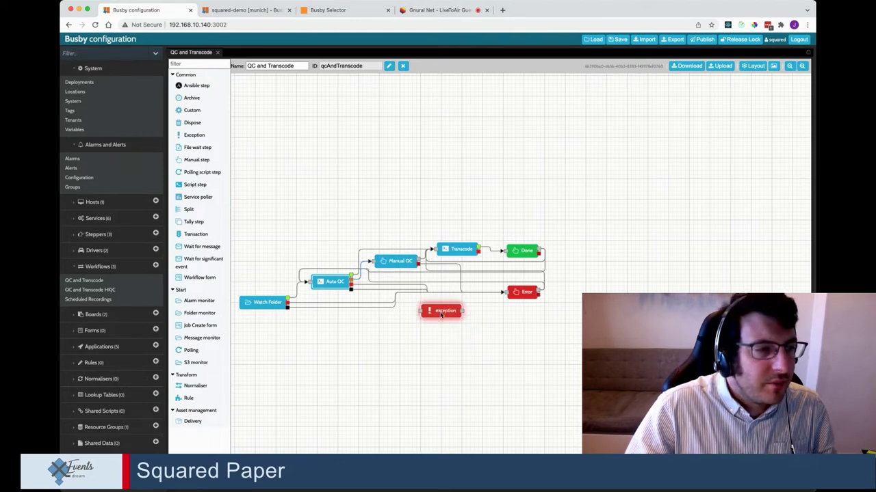
click(442, 313)
drag(457, 321, 503, 304)
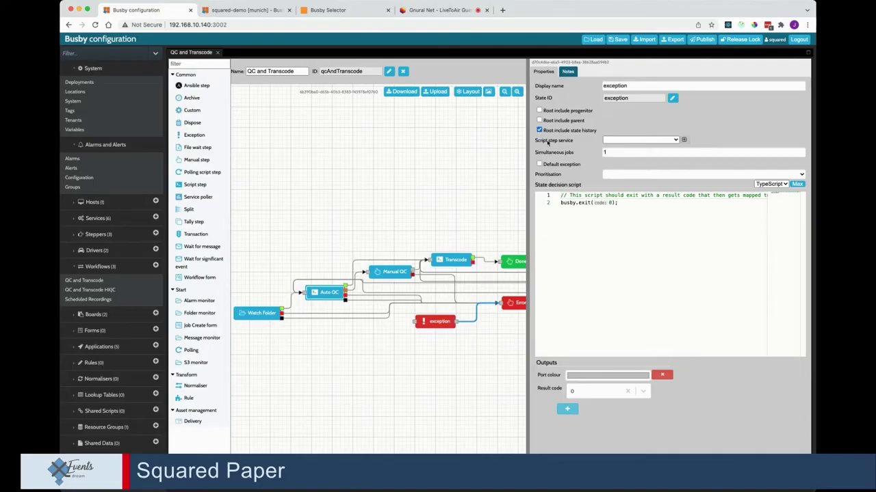
click(539, 164)
key(Escape)
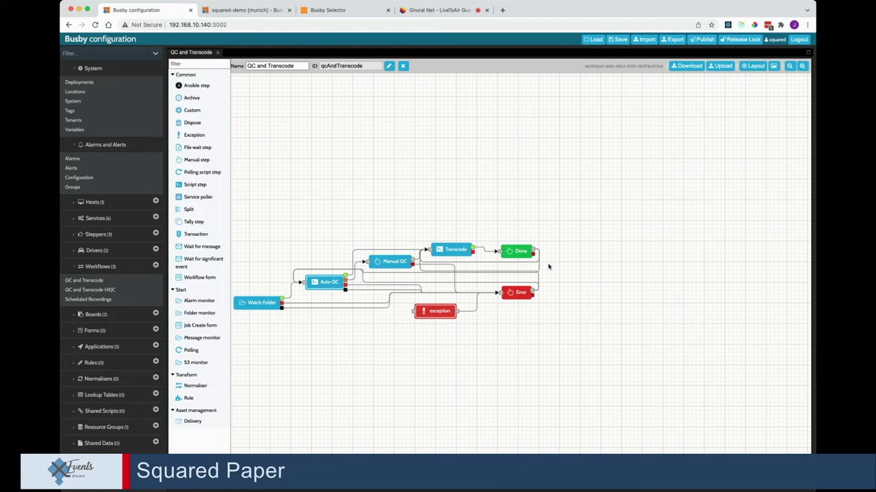
- Reopen the exception step and edit the end of its decision script's exit line
click(435, 318)
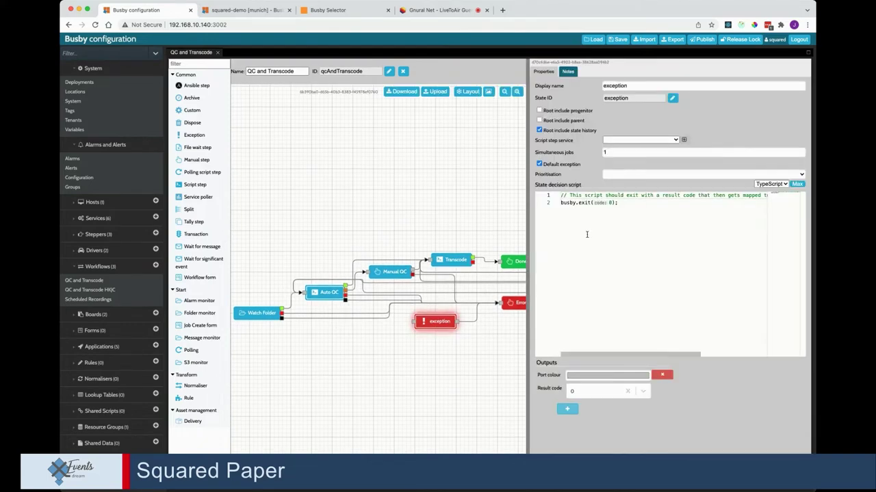
click(572, 223)
click(617, 214)
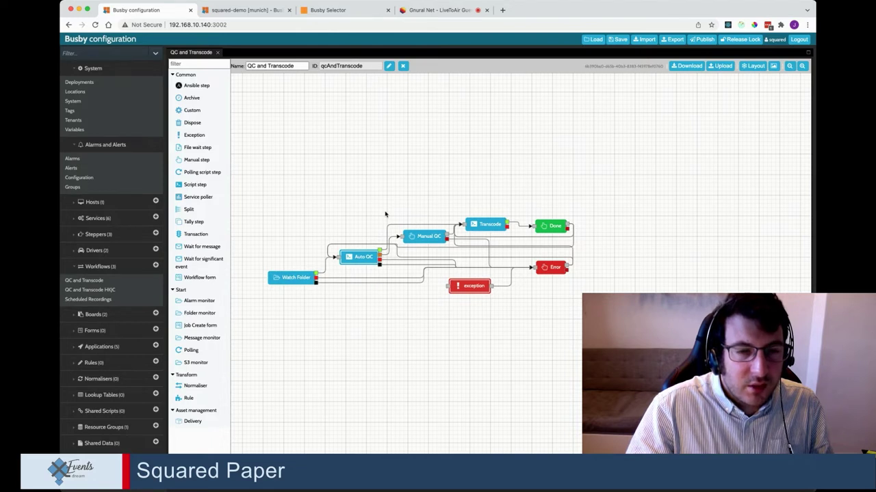
- Select the Auto QC node to show its BASIC TESTS Pulsar check script
click(364, 258)
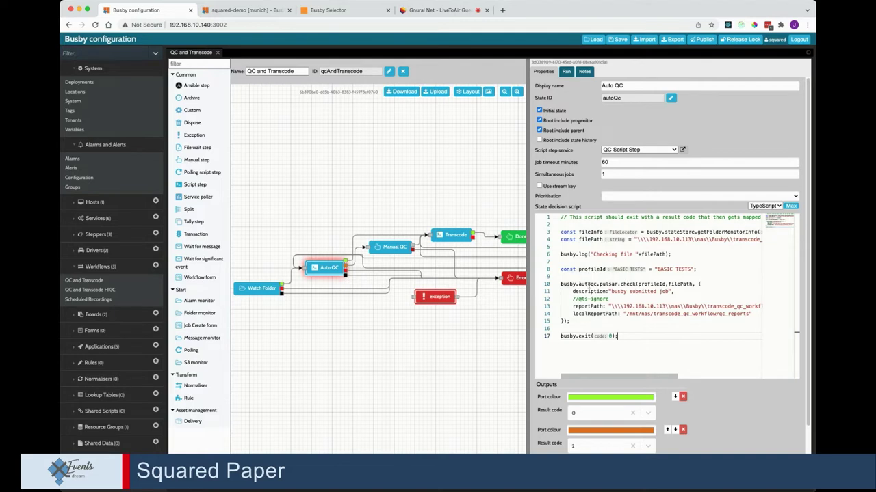
- Expand Drivers and open the pulsar (Venera Pulsar) driver configuration
mouse_move(588, 284)
mouse_move(632, 283)
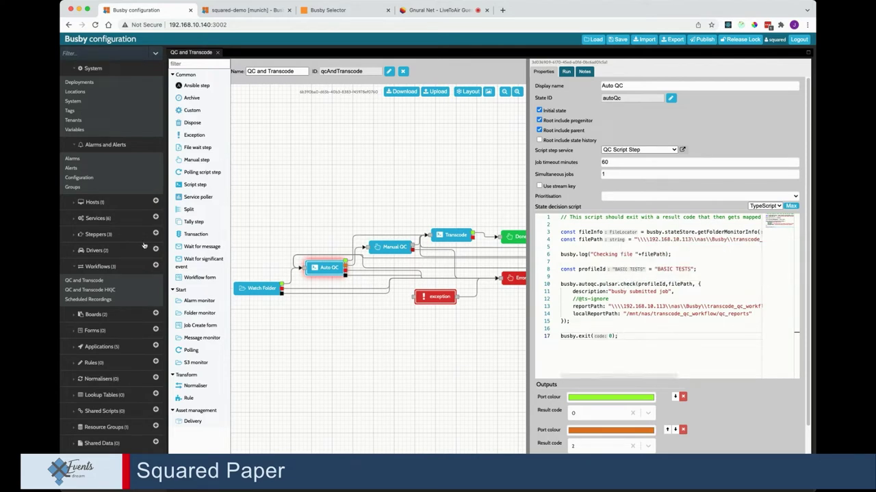
click(119, 252)
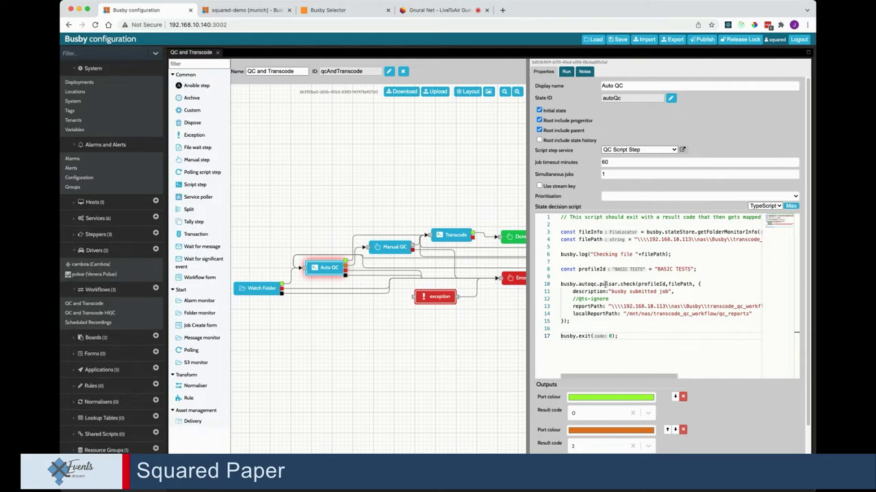
click(102, 277)
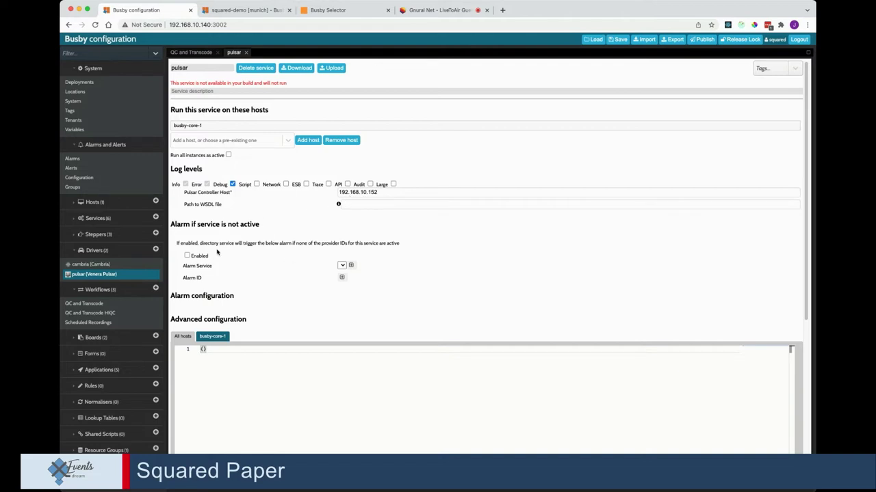
- Switch back to the QC and Transcode workflow, with the Auto QC script visible
click(85, 303)
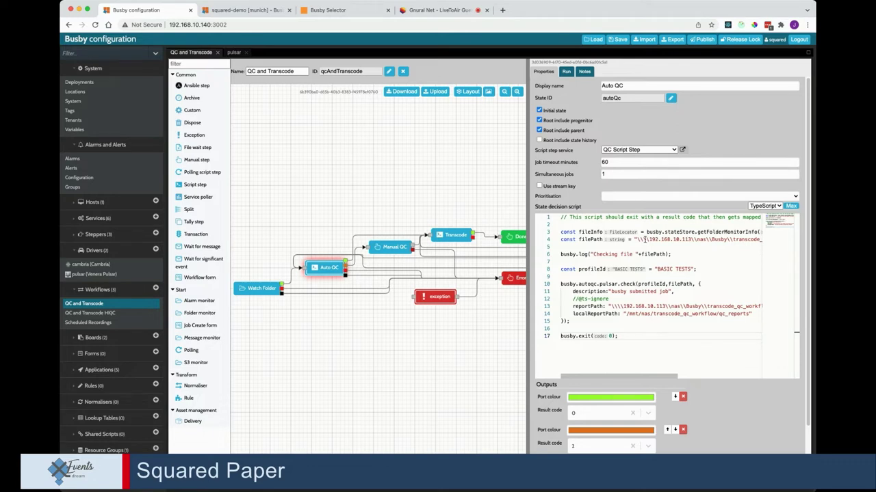
- Review the Auto QC script's job description, then close its settings and pan the graph right and up
scroll(643, 239, right, 2)
scroll(610, 239, right, 3)
scroll(609, 240, left, 5)
scroll(609, 239, right, 1)
scroll(587, 291, left, 1)
click(611, 292)
scroll(636, 295, right, 2)
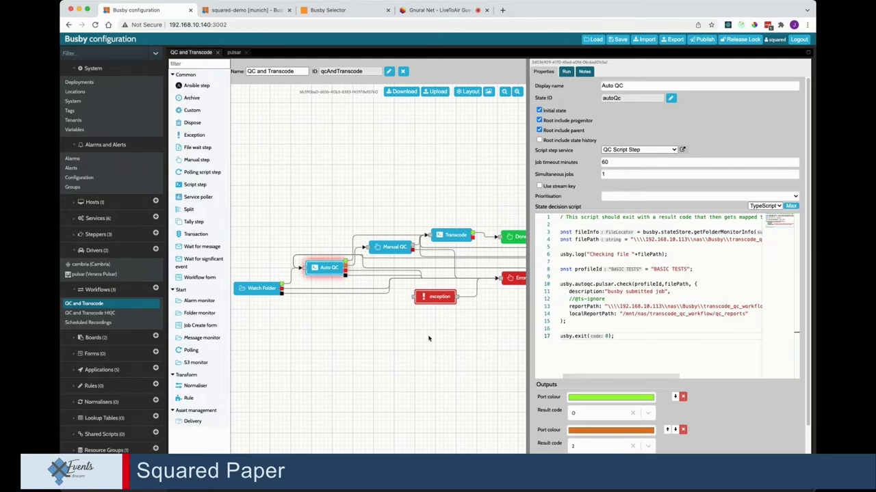
click(325, 216)
drag(315, 190, 381, 172)
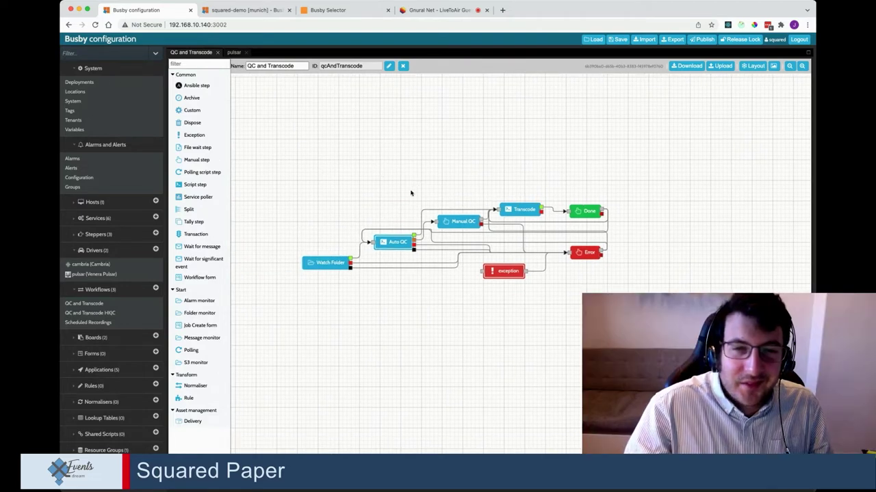
drag(410, 189, 402, 178)
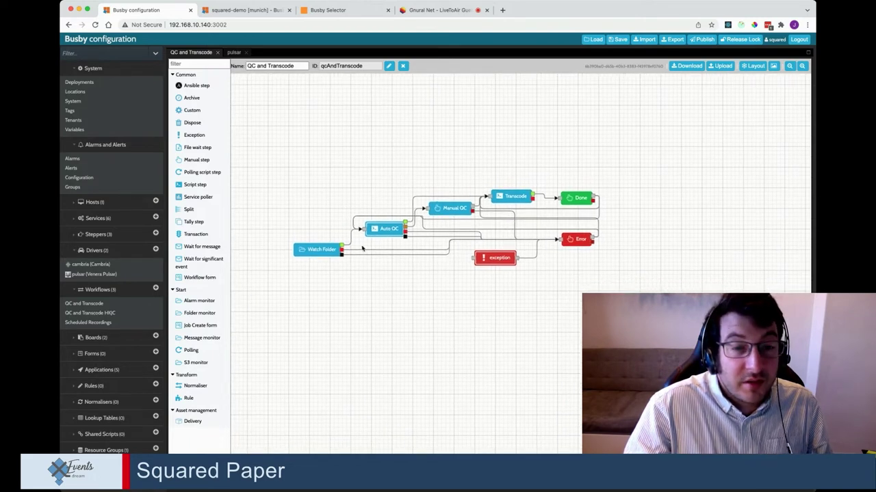
click(386, 230)
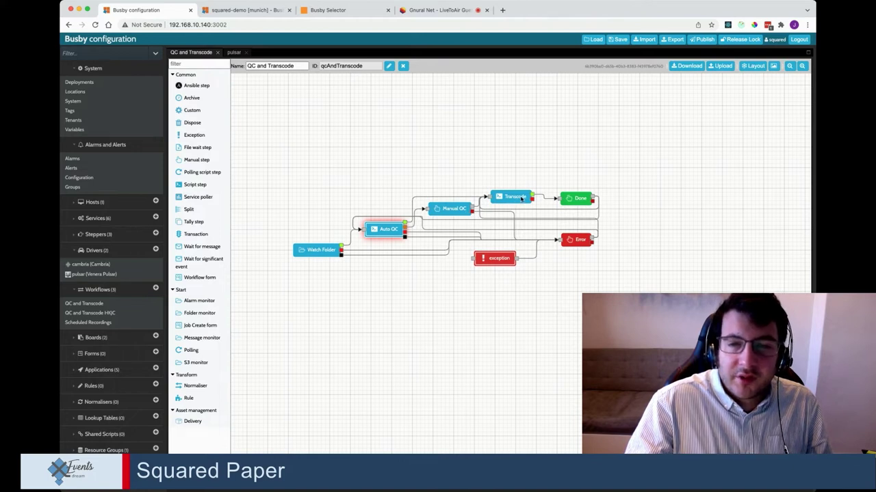
click(586, 198)
click(519, 179)
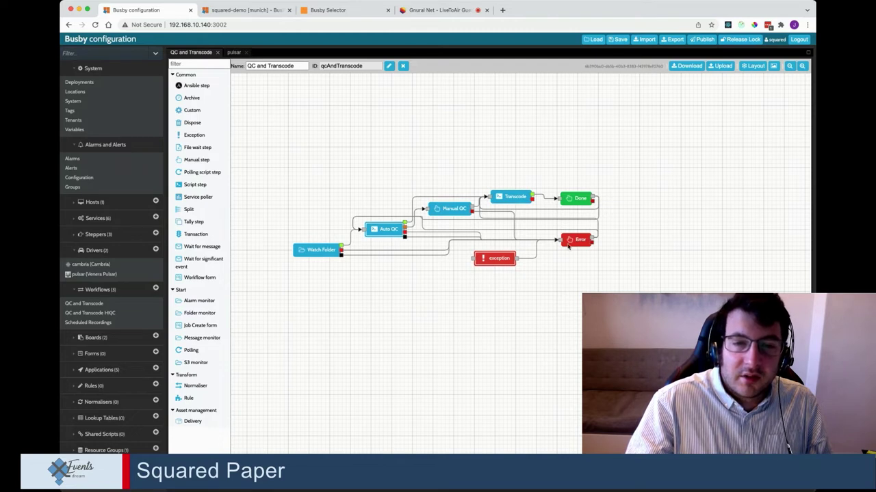
drag(489, 159, 461, 145)
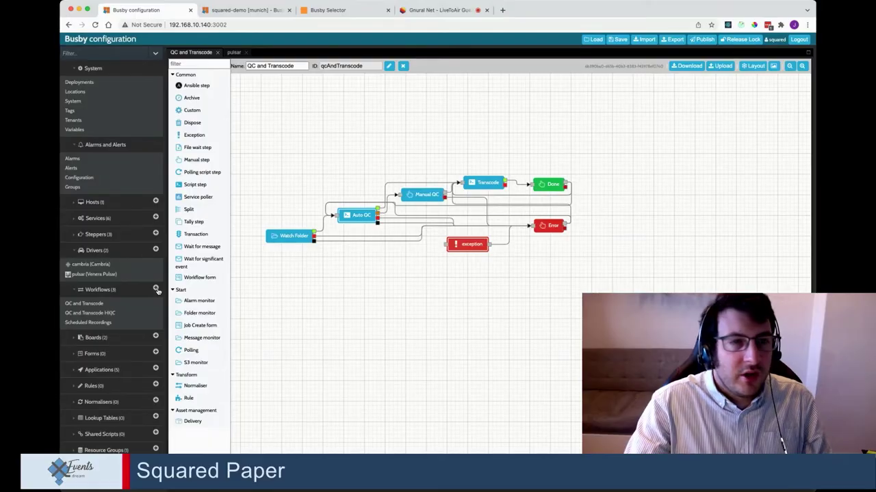
- Create a new empty workflow named 'IBC Workflow' (ID ibcWorkflow)
click(156, 289)
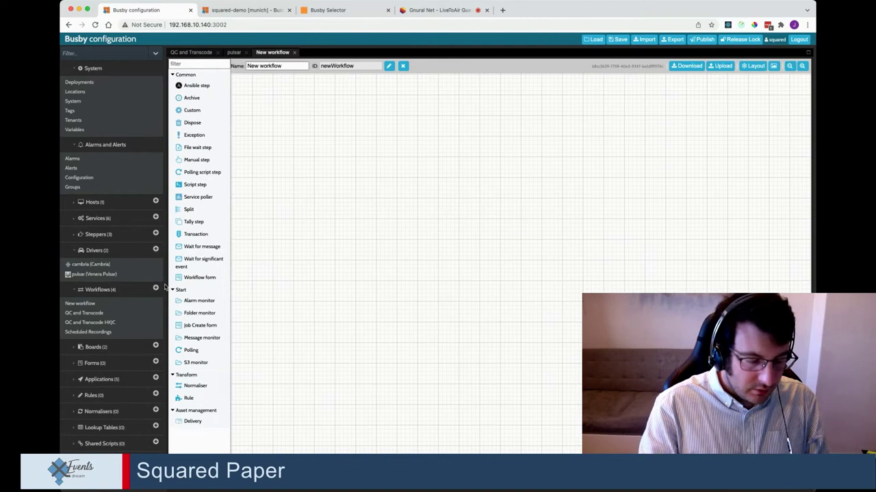
triple_click(281, 63)
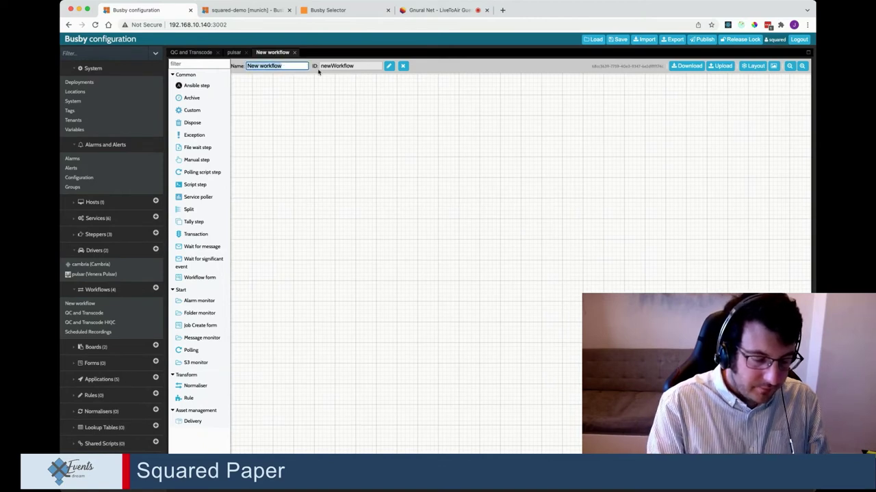
text(IB)
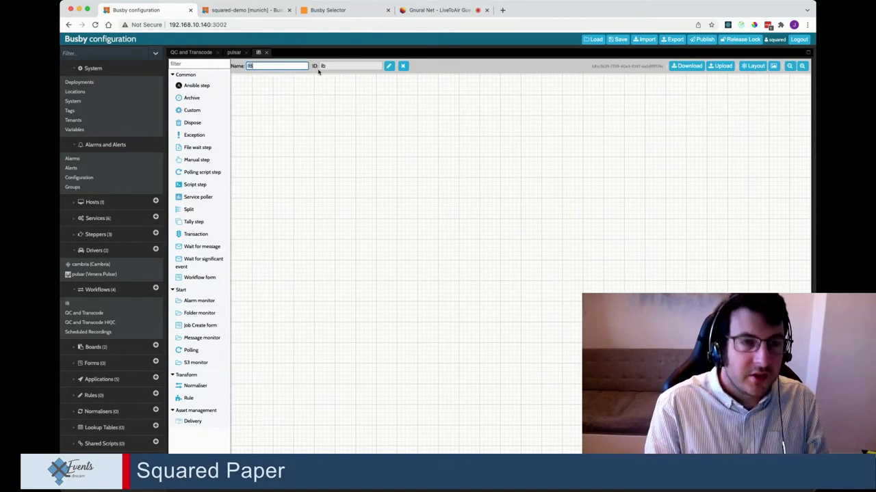
text(C Workflow)
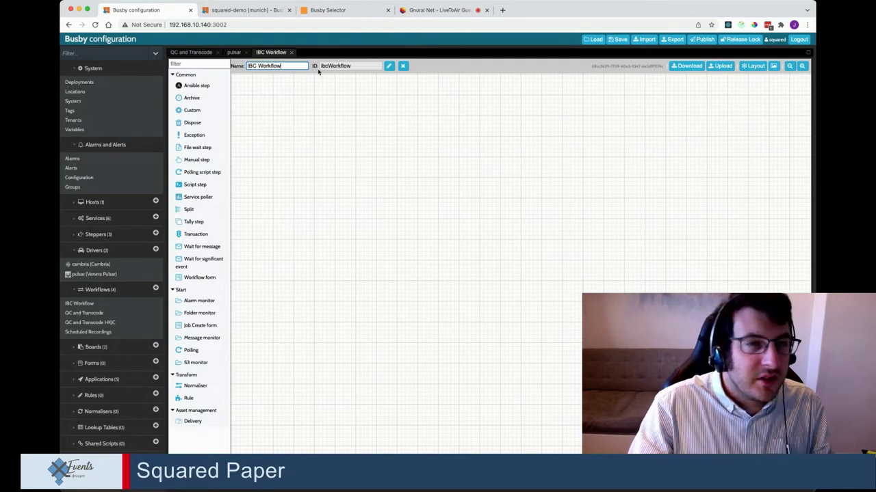
click(318, 140)
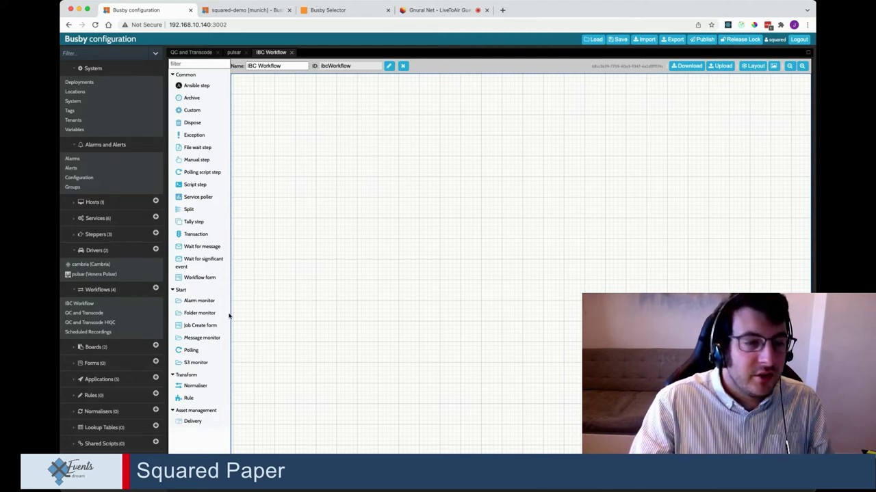
- Add a message monitor step to the IBC Workflow, leaving its script step service unset
drag(303, 233, 303, 212)
click(303, 212)
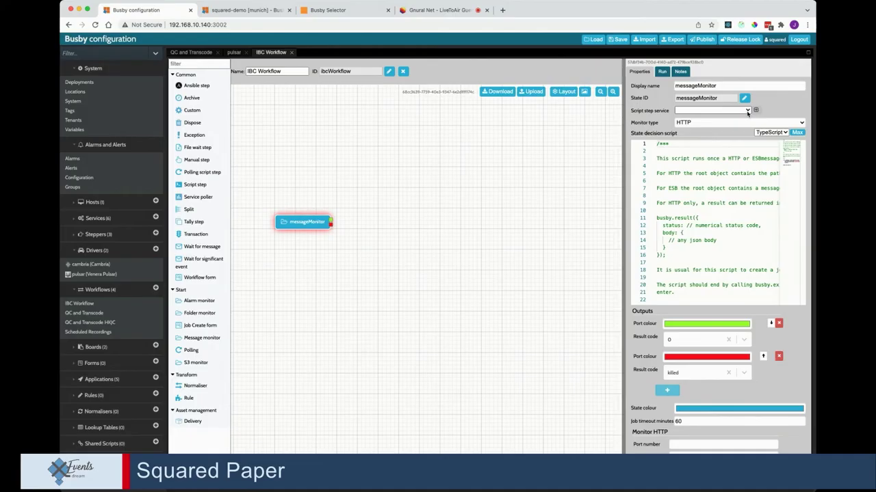
click(745, 110)
scroll(688, 274, down, 3)
scroll(711, 251, down, 2)
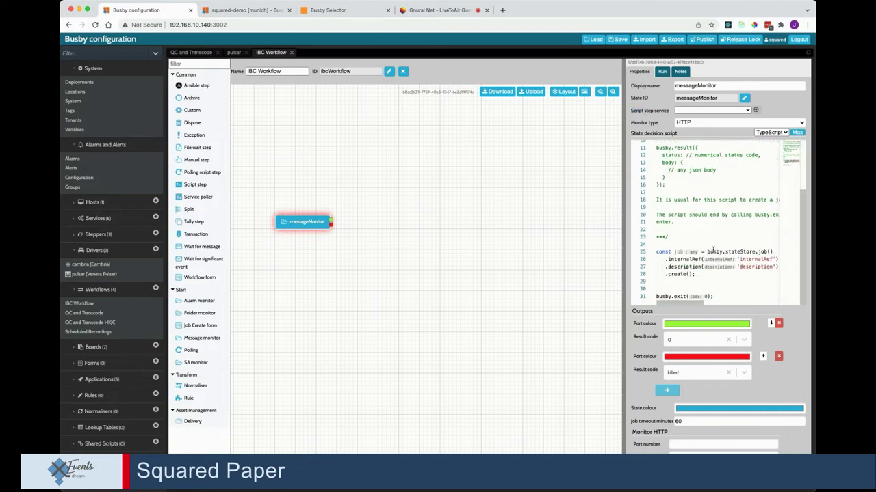
scroll(706, 254, up, 5)
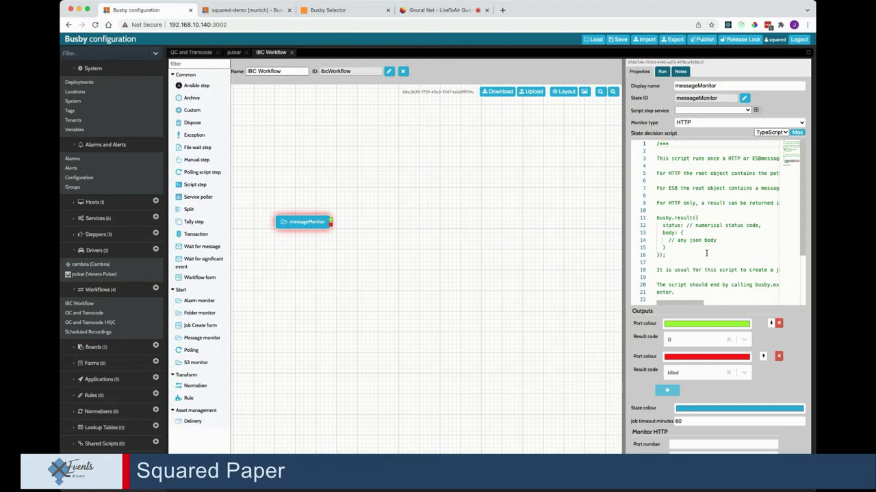
click(719, 112)
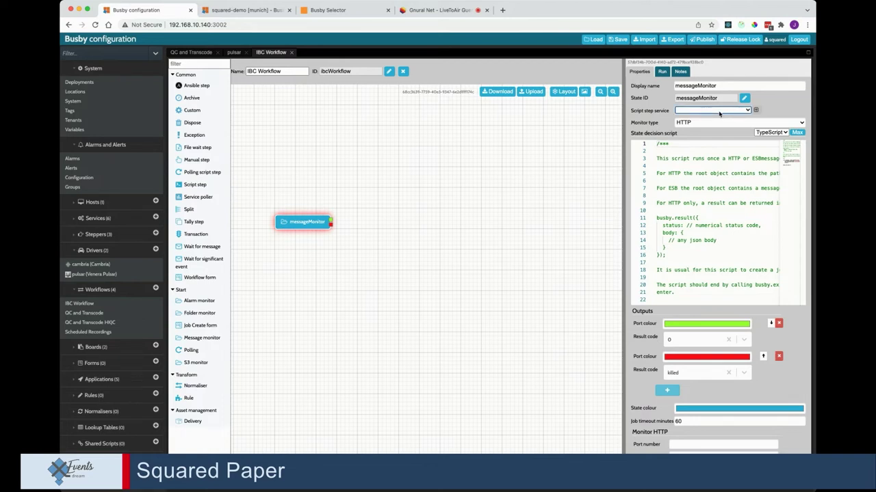
click(730, 126)
- Change the message monitor's type from HTTP to ESB
click(708, 123)
click(709, 134)
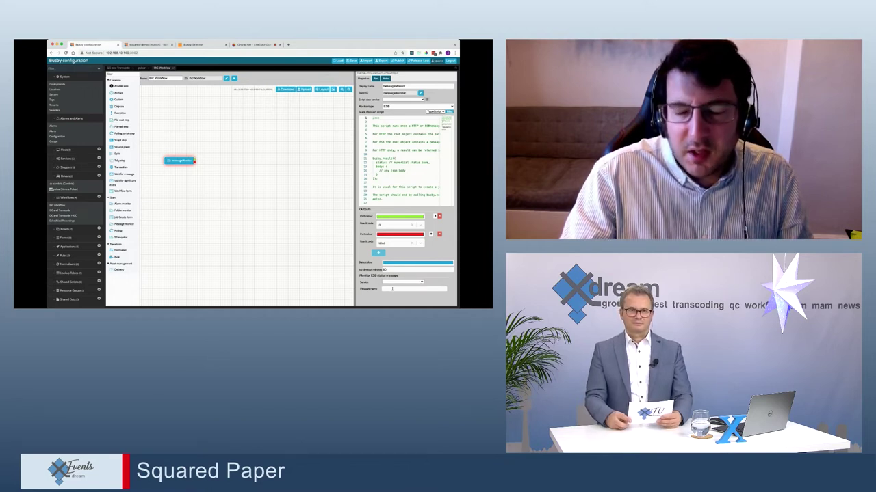
click(403, 289)
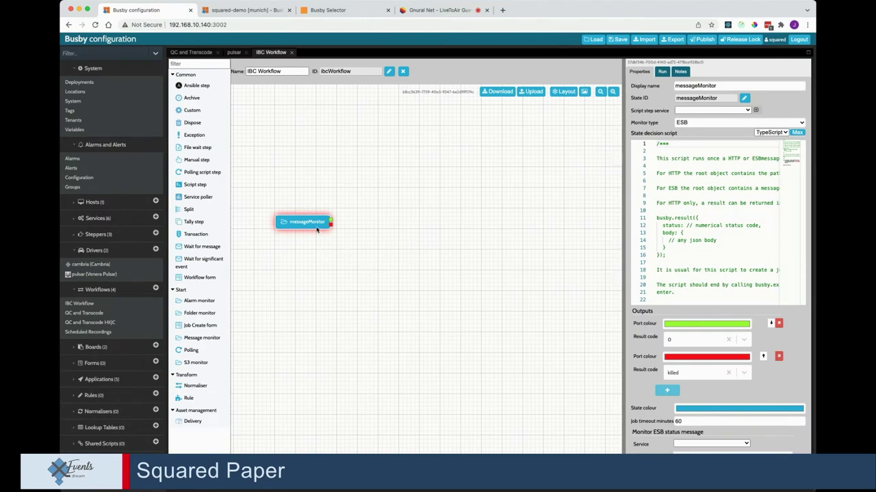
- Delete the message monitor, then add and delete a trial alarm monitor, confirming each deletion
key(Delete)
click(403, 272)
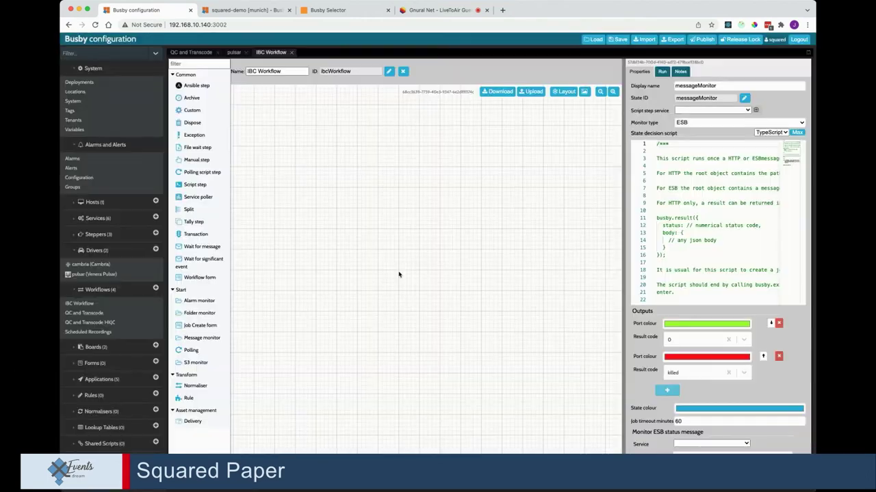
drag(292, 215, 312, 212)
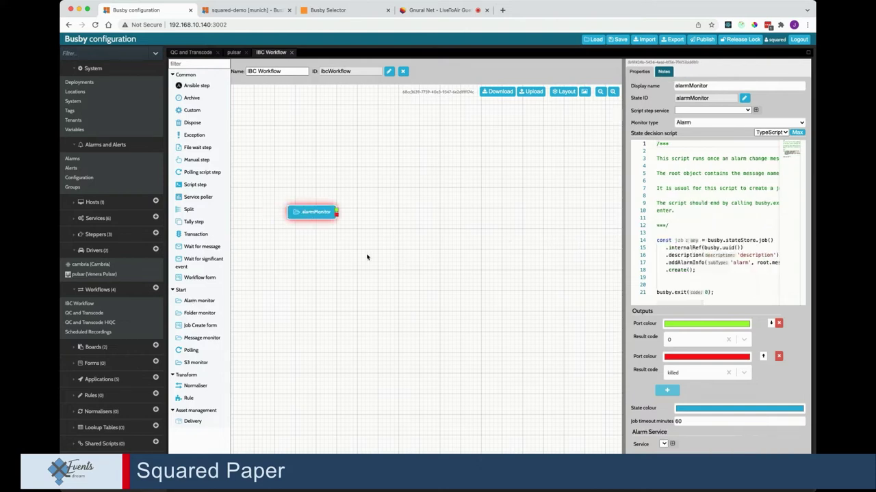
click(420, 226)
click(319, 203)
key(Delete)
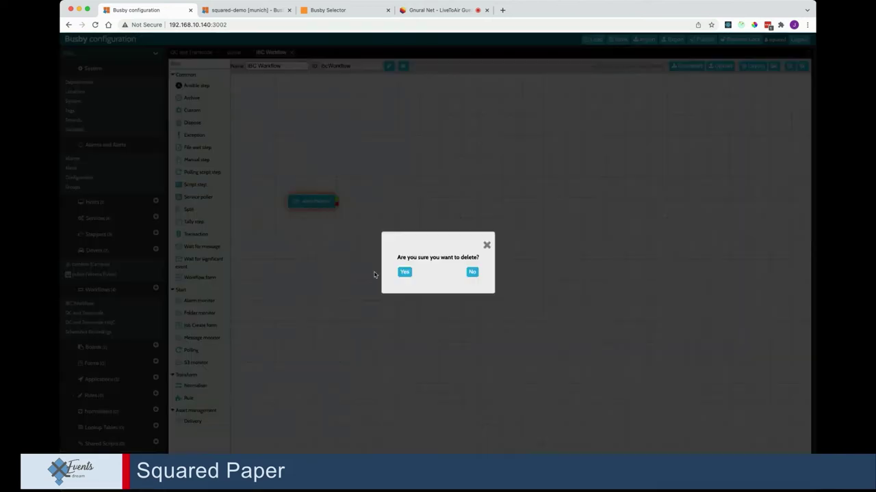
click(403, 271)
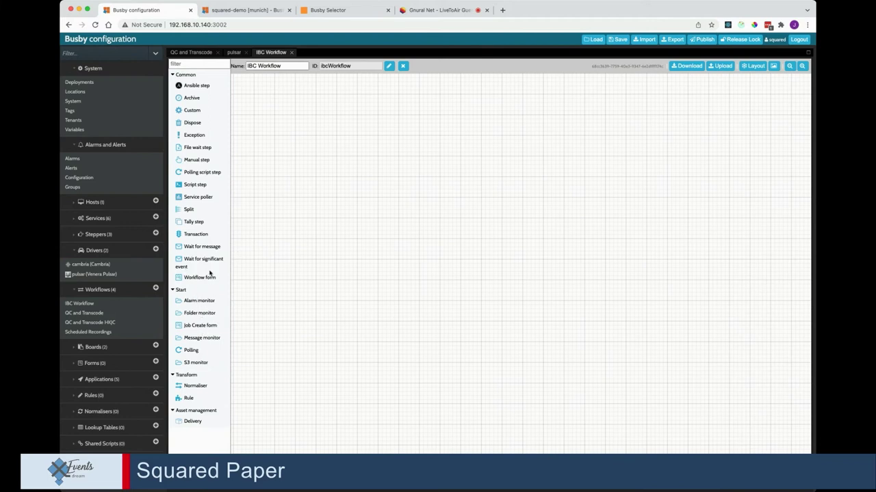
- Place a new message monitor step on the empty IBC Workflow canvas
drag(198, 338, 330, 211)
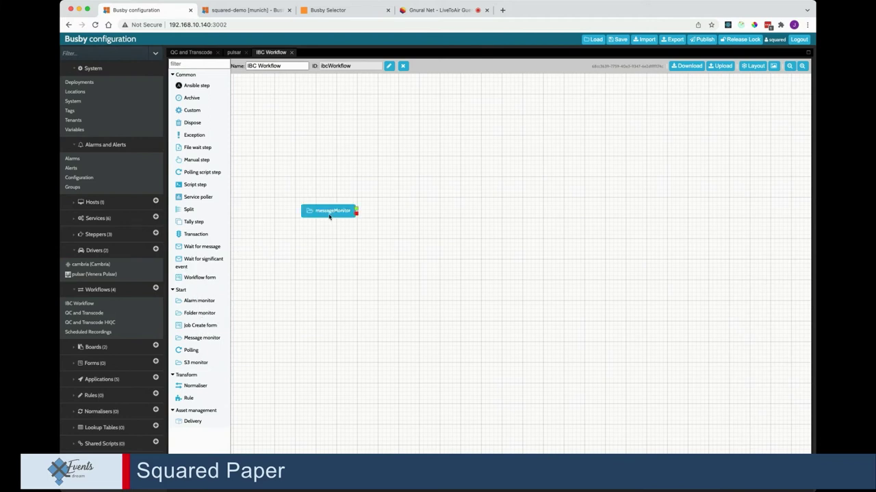
key(Escape)
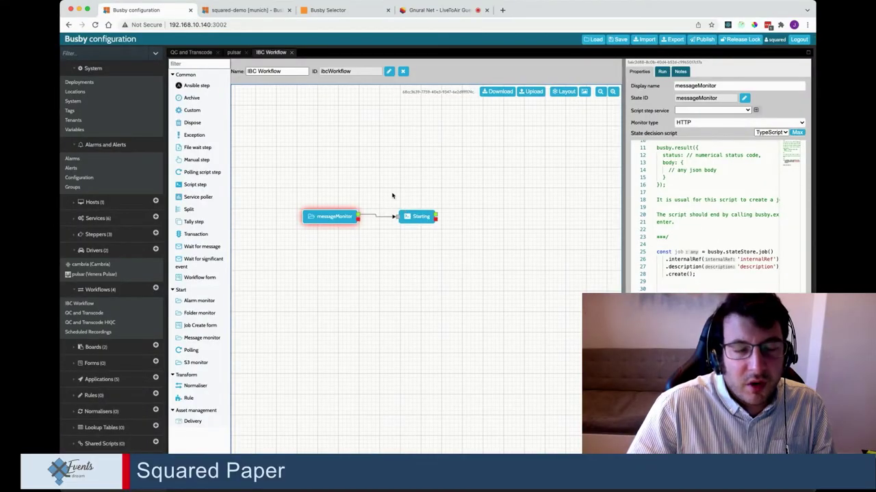
- Select the Starting step and bring its settings into view on the canvas
click(353, 194)
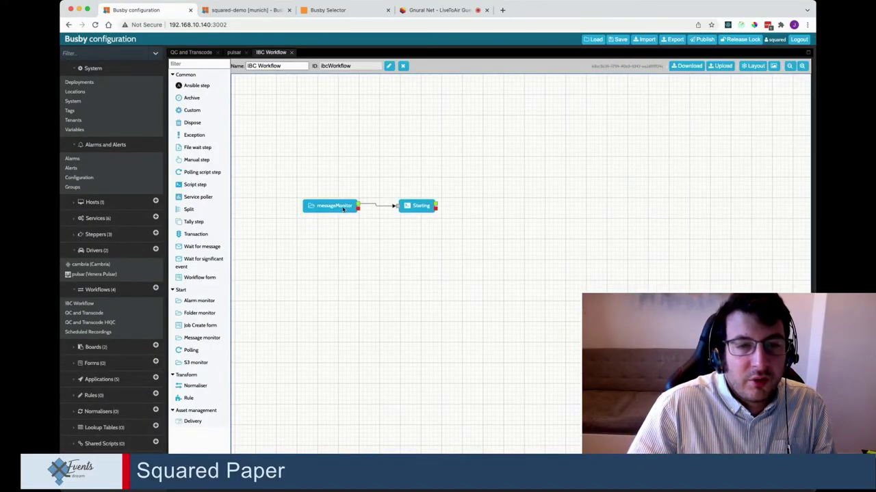
click(405, 207)
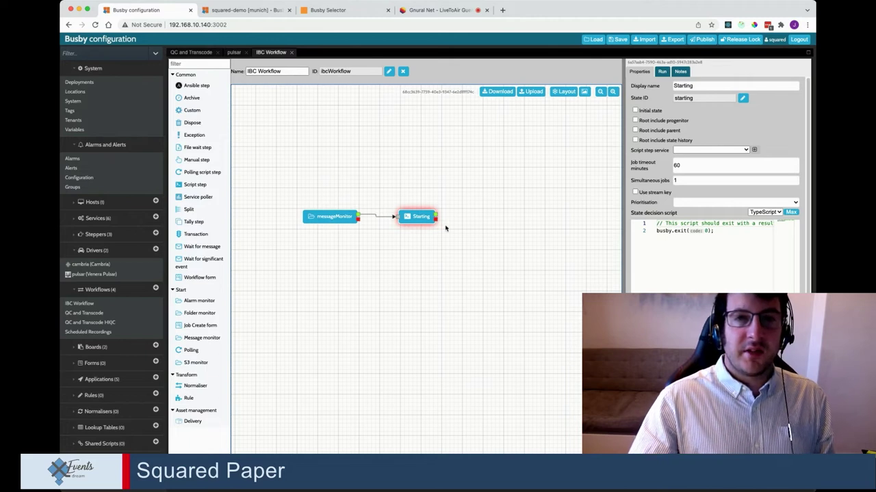
scroll(445, 228, down, 3)
scroll(445, 228, left, 5)
scroll(436, 238, up, 3)
scroll(436, 239, right, 3)
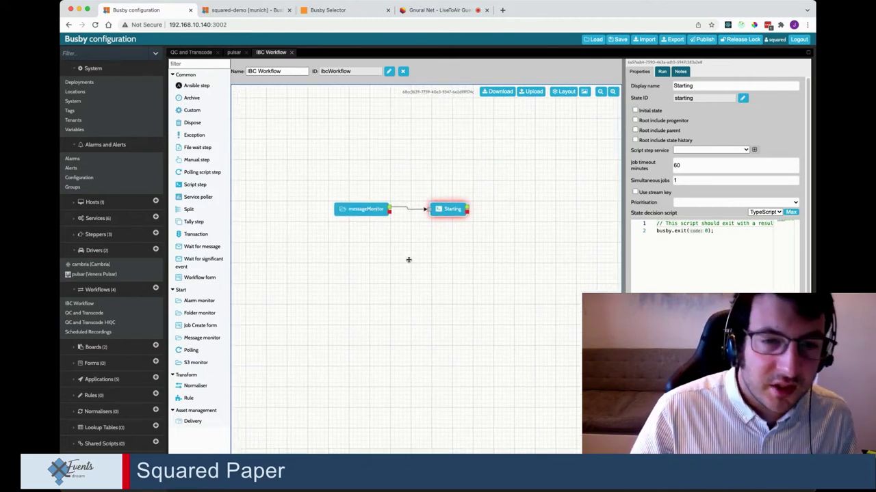
scroll(444, 291, right, 2)
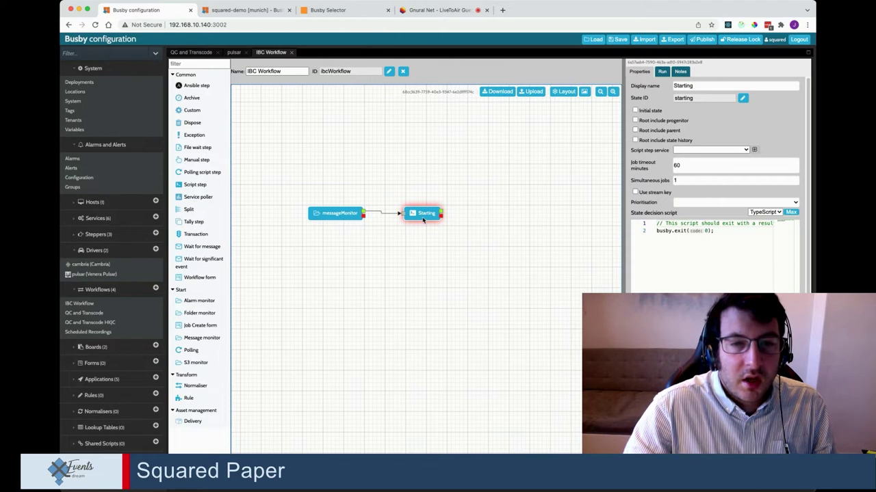
scroll(423, 219, left, 1)
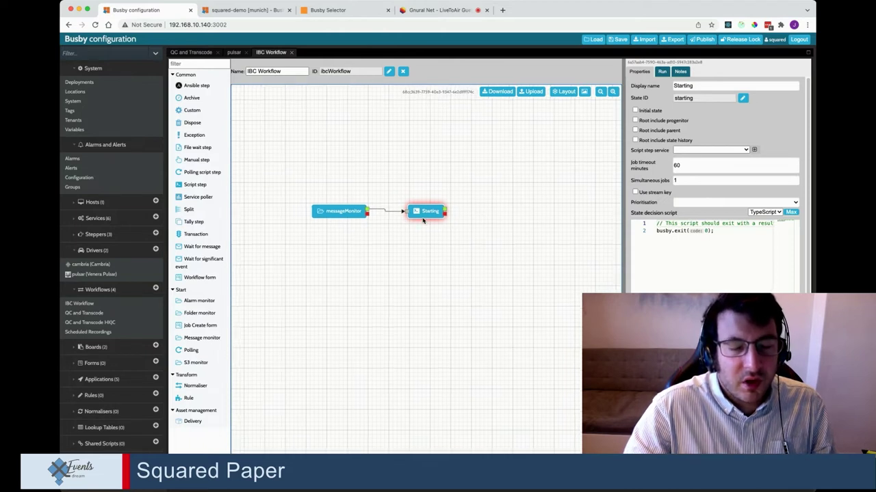
scroll(438, 219, right, 1)
scroll(444, 218, up, 1)
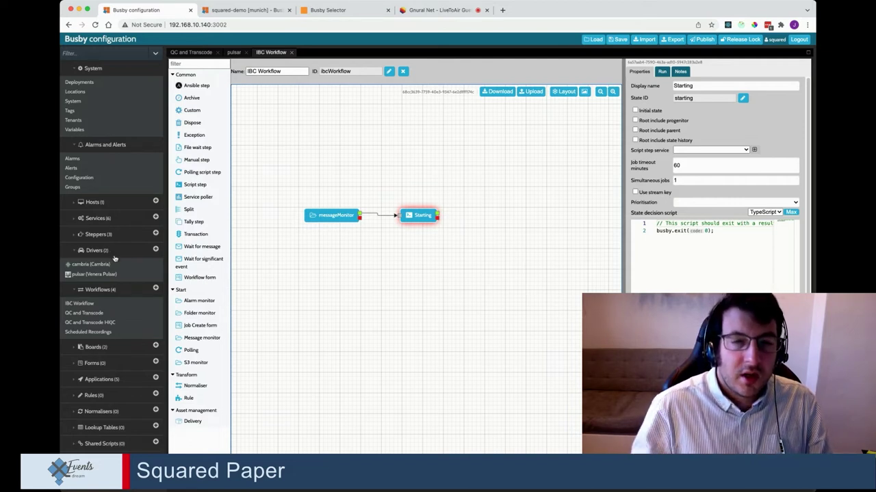
scroll(442, 224, up, 1)
scroll(442, 224, up, 2)
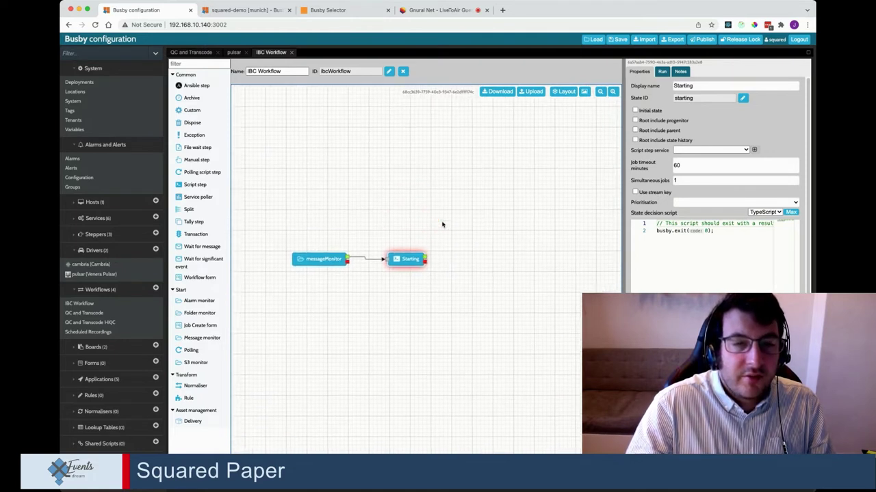
scroll(445, 219, down, 4)
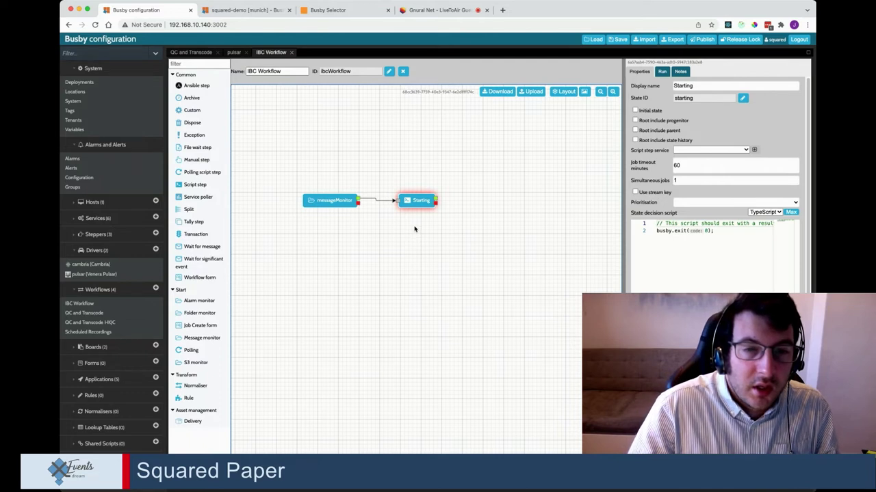
scroll(415, 228, right, 2)
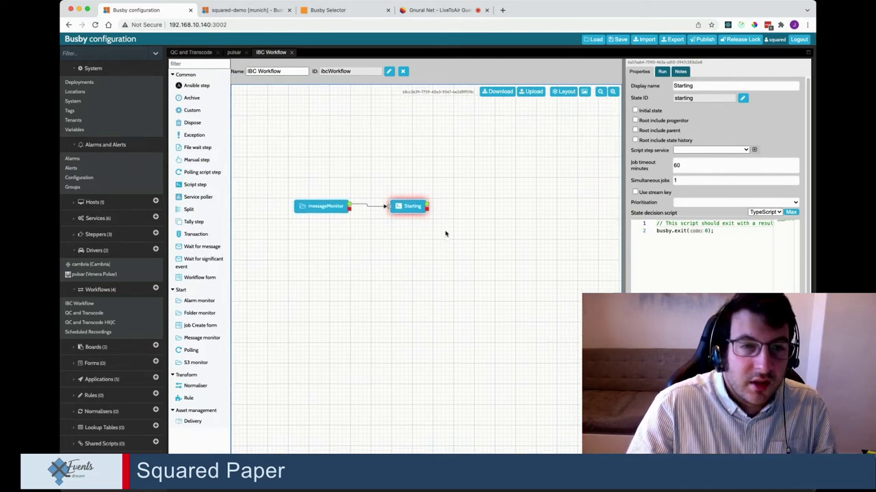
drag(440, 223, 434, 211)
scroll(434, 211, right, 1)
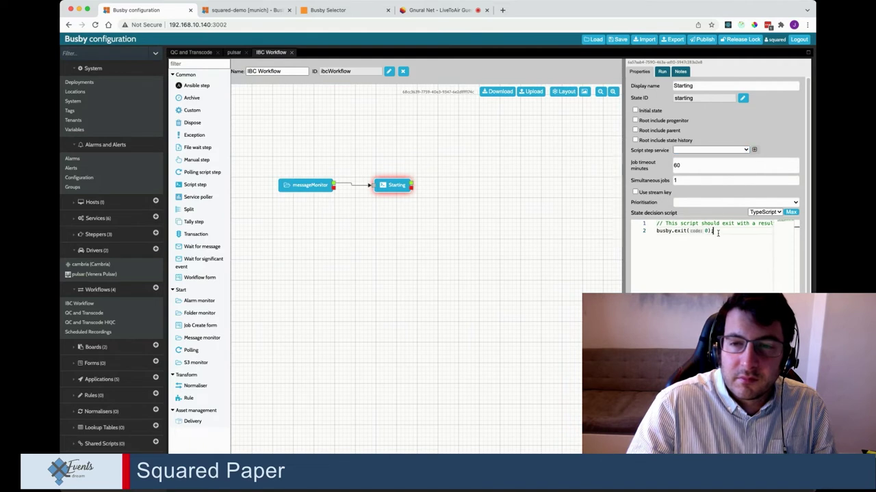
- Insert blank lines above busby.exit(0) in the Starting step's decision script
click(658, 232)
key(Return)
key(Return)
key(Return)
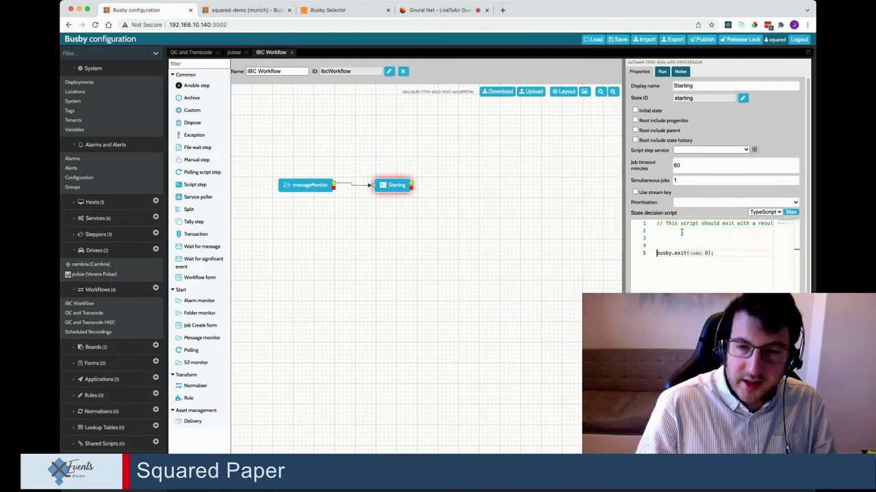
key(Up)
key(Up)
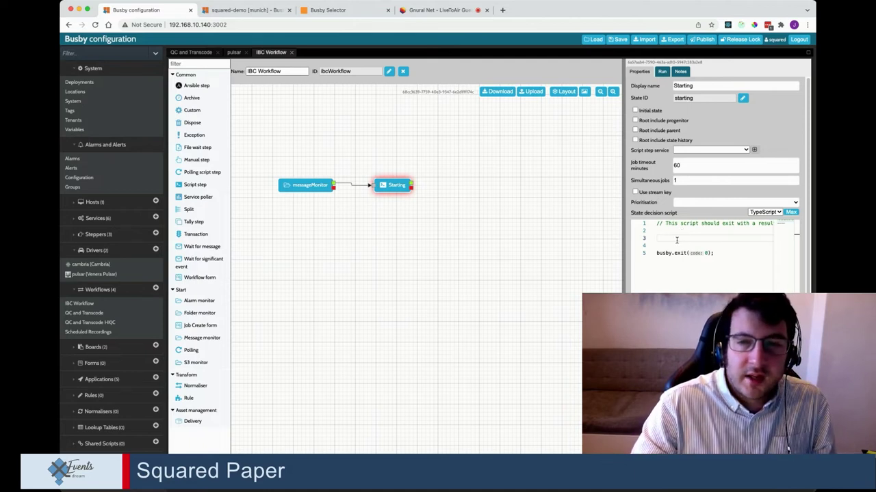
- Write line 3 as const fileName = busby.stateStore.getFileInfo("watchfolder"); and remove the extra blank line
drag(624, 182, 487, 195)
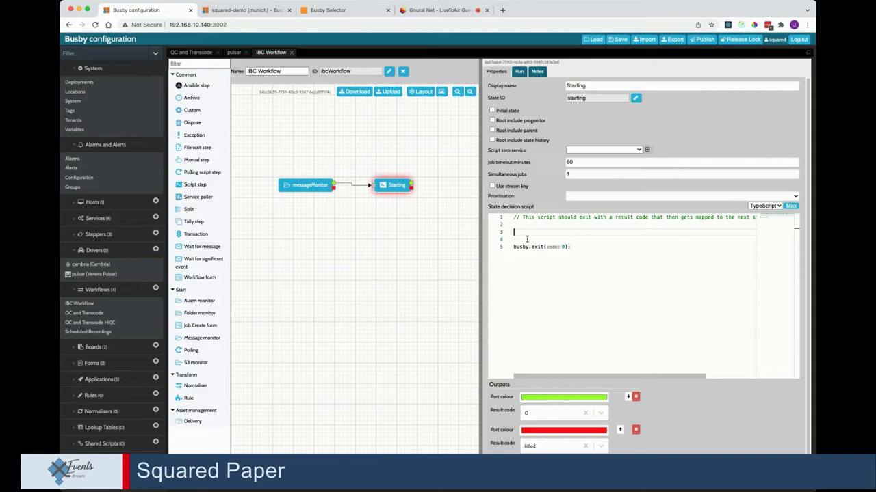
text(const fileName = busby.)
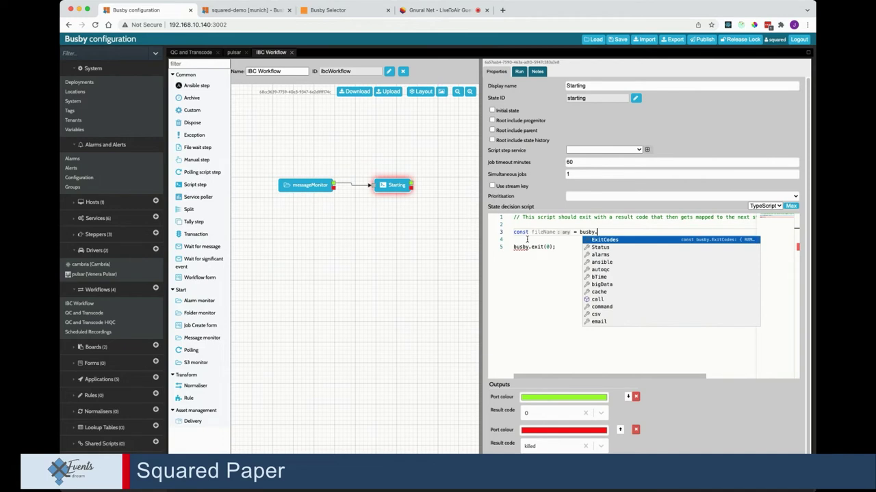
text(st)
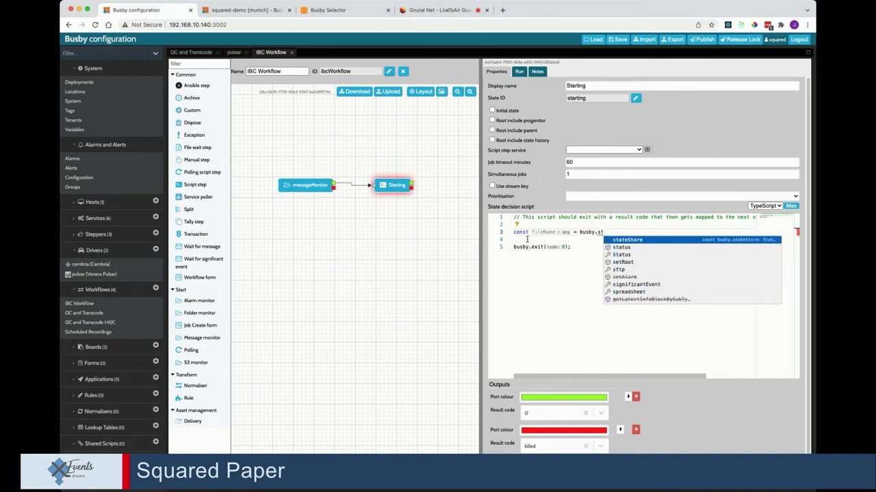
key(Tab)
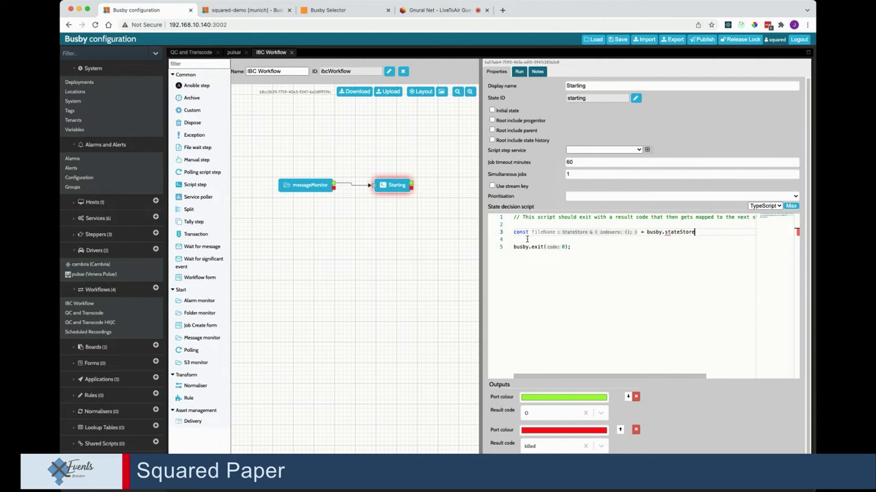
text(.)
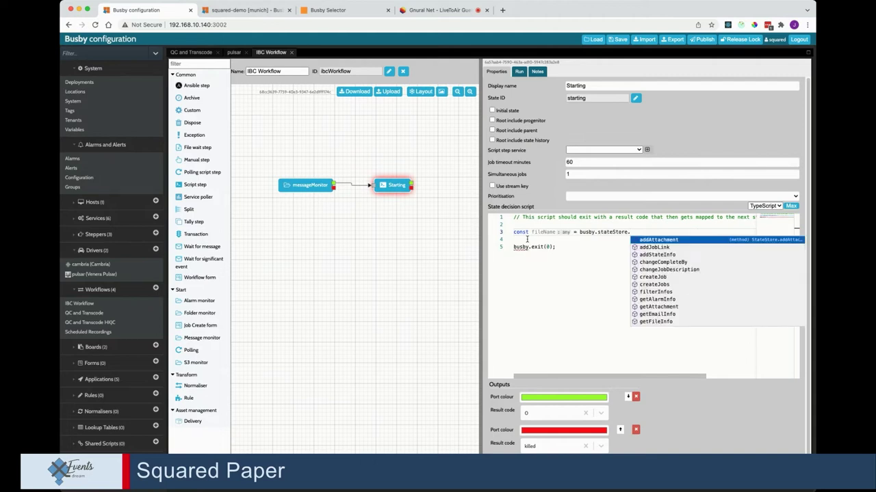
text(get)
key(Down)
key(Down)
key(Down)
key(Down)
key(Down)
key(Down)
key(Down)
key(Down)
key(Down)
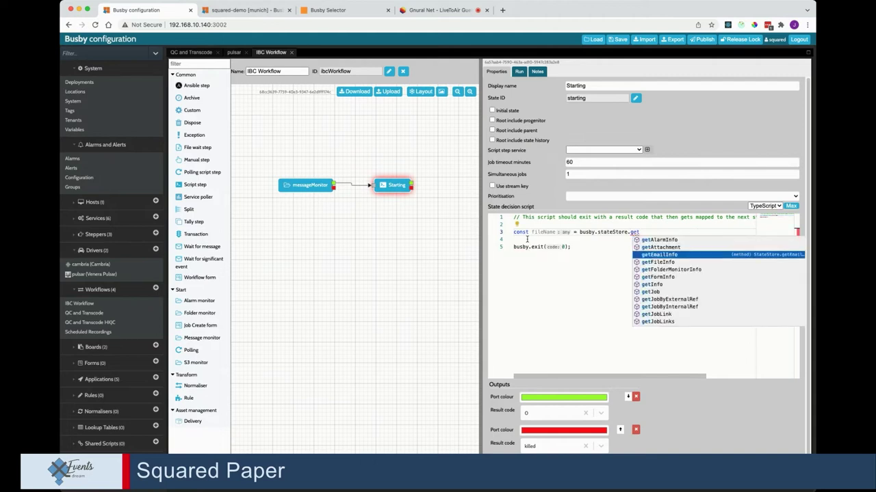
key(Up)
key(Up)
key(Up)
key(Up)
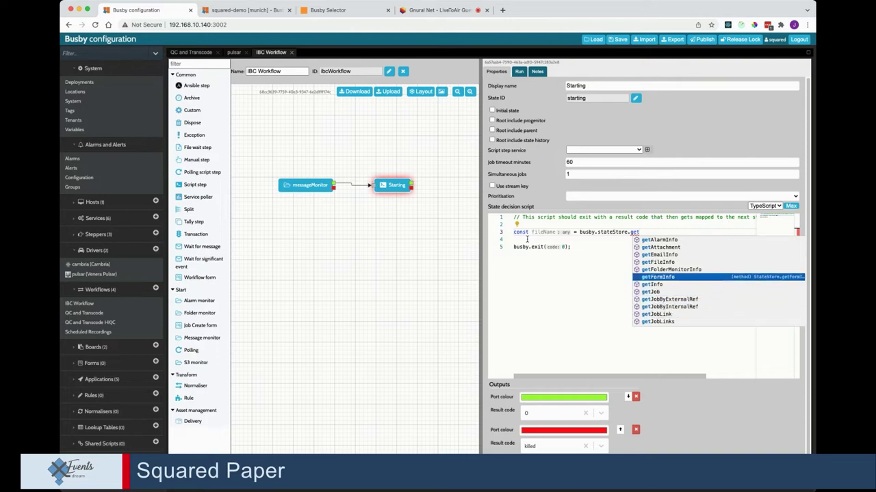
key(Up)
key(Up)
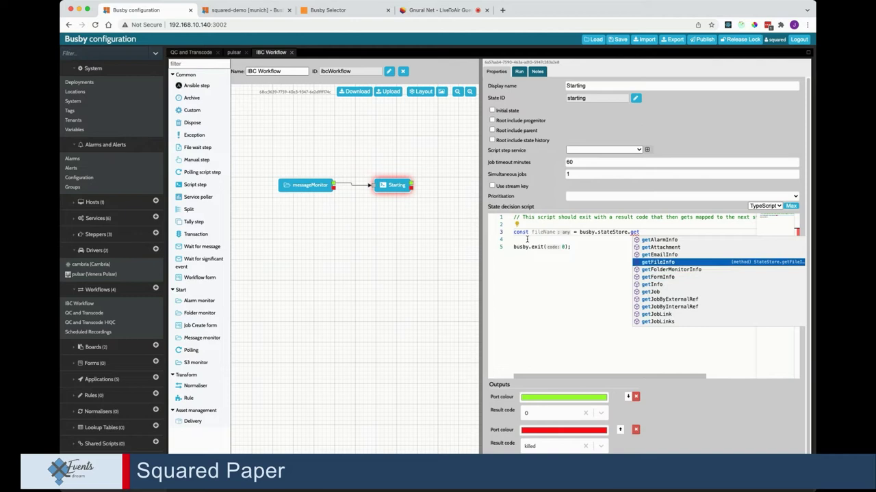
key(Return)
key(Return)
key(BackSpace)
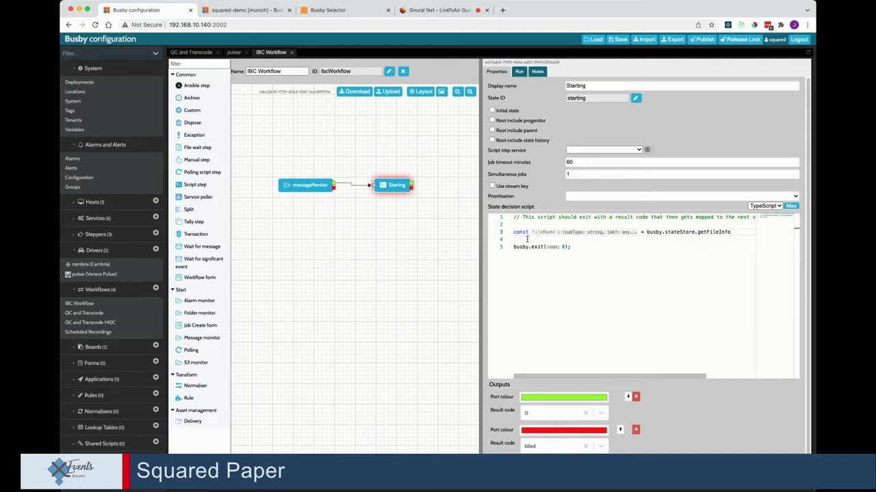
text(()
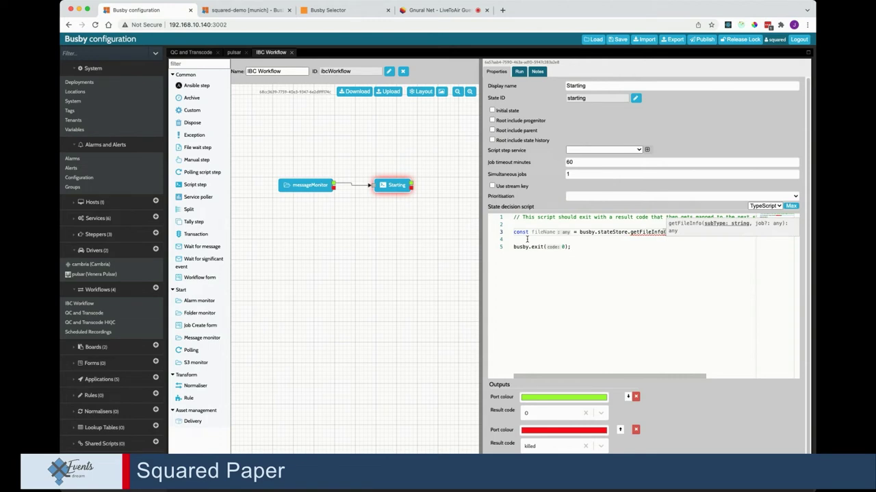
text(")
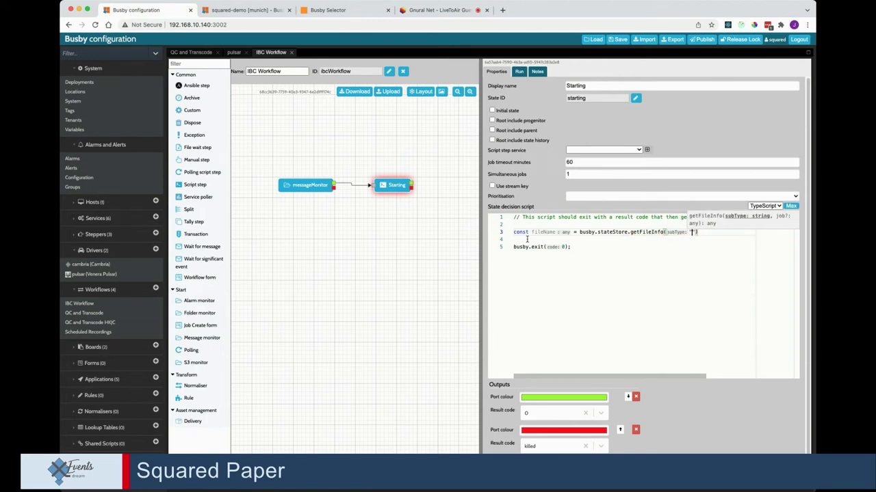
text(wf)
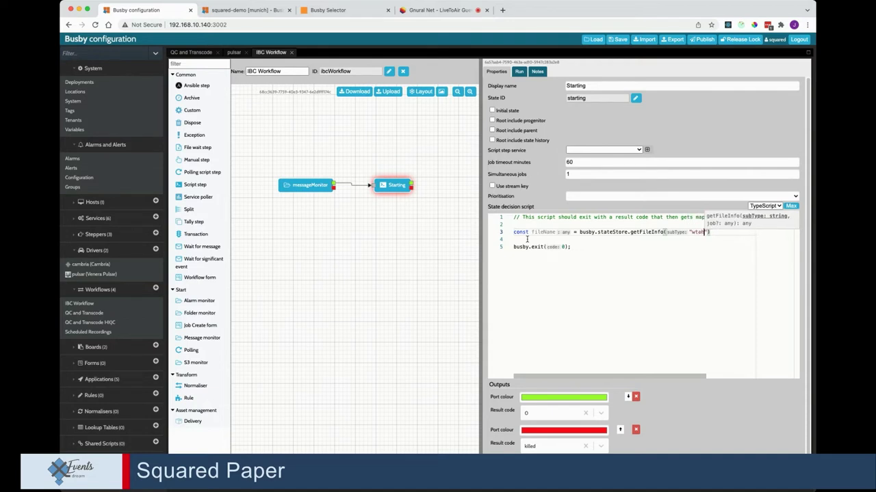
text(at)
text(chfolder)
text();)
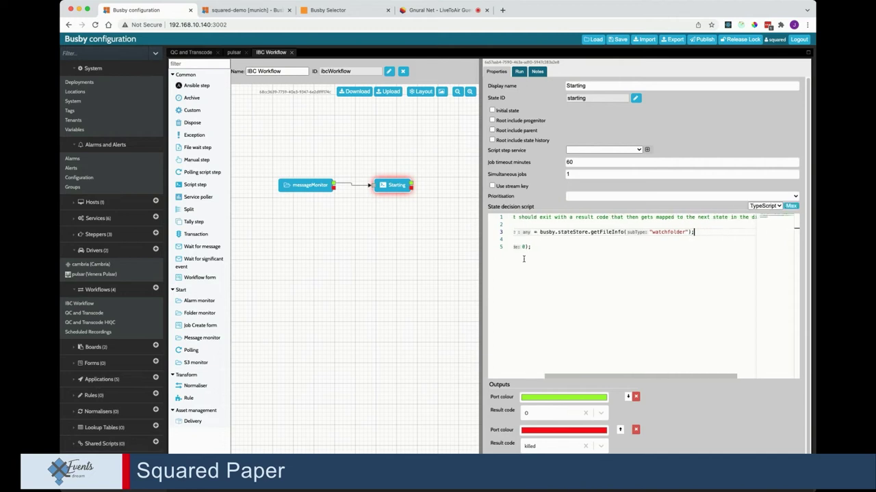
scroll(568, 245, left, 2)
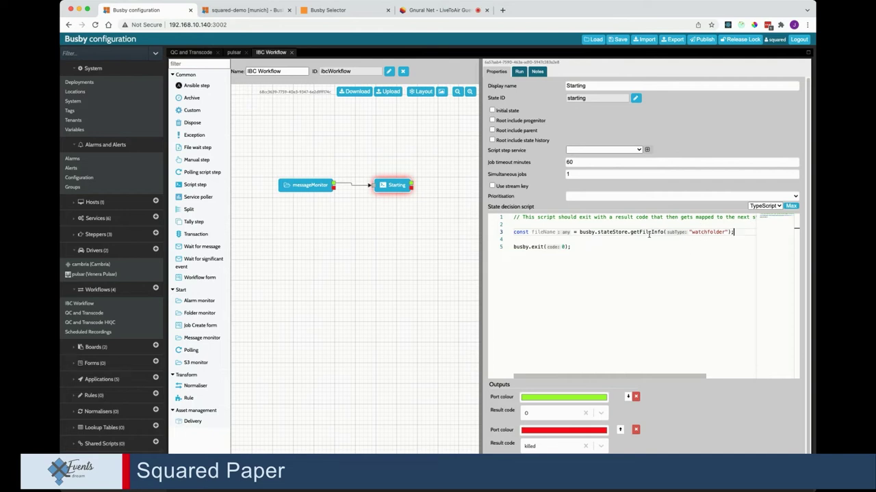
- Begin line 4 with const sourceFile = below the file info line
mouse_move(662, 234)
click(735, 232)
key(Return)
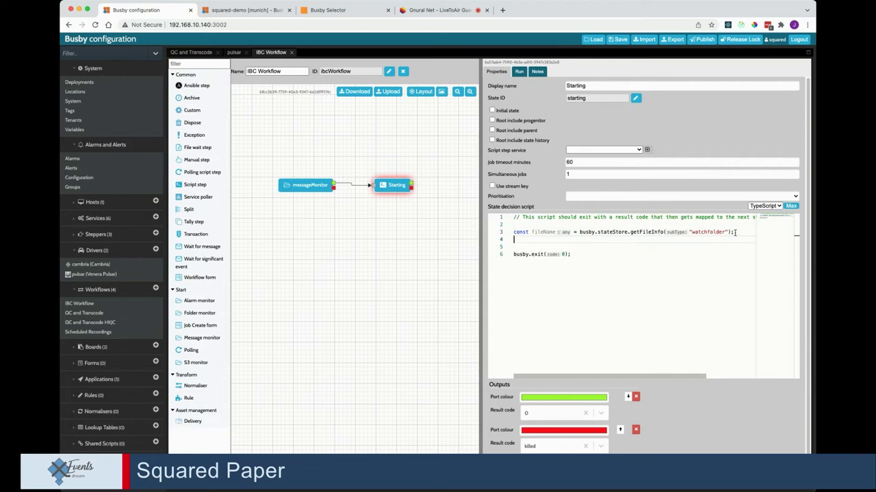
text(const dour)
key(BackSpace)
key(BackSpace)
key(BackSpace)
key(BackSpace)
text(sourceFile)
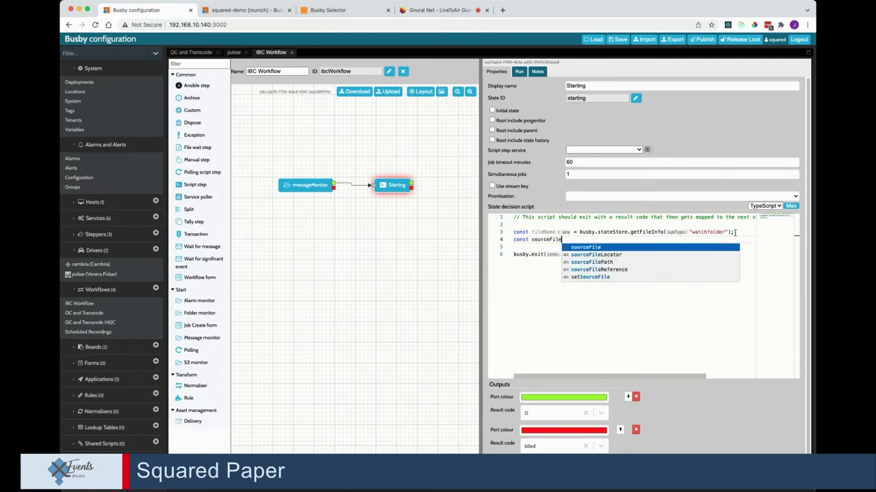
text( = fi)
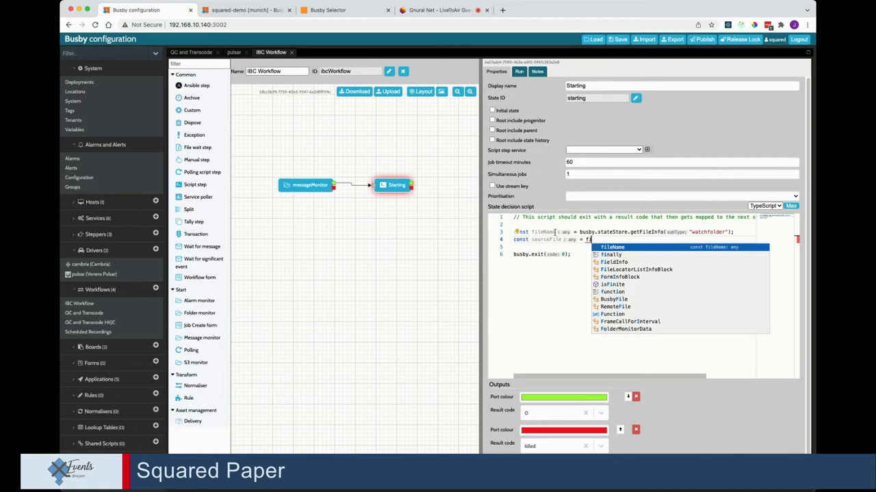
- Rename fileName to fileInfo on line 3 and reference fileInfo on line 4
drag(555, 233, 546, 233)
text(Info)
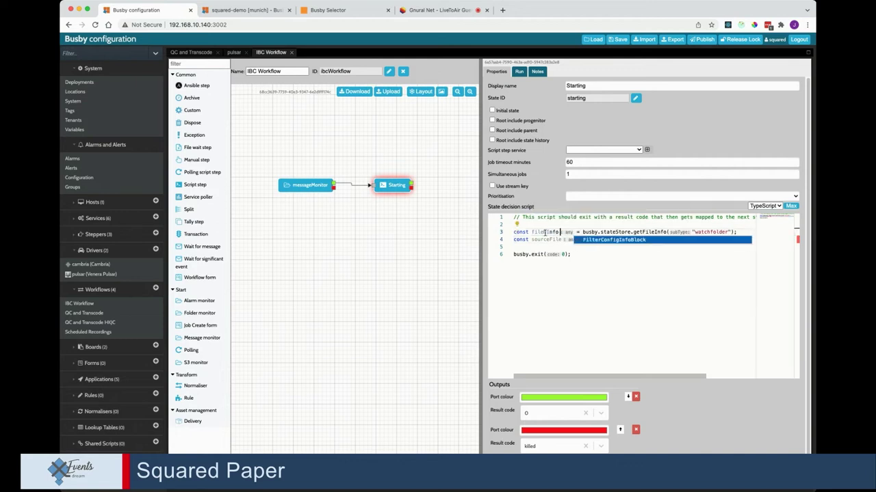
key(Escape)
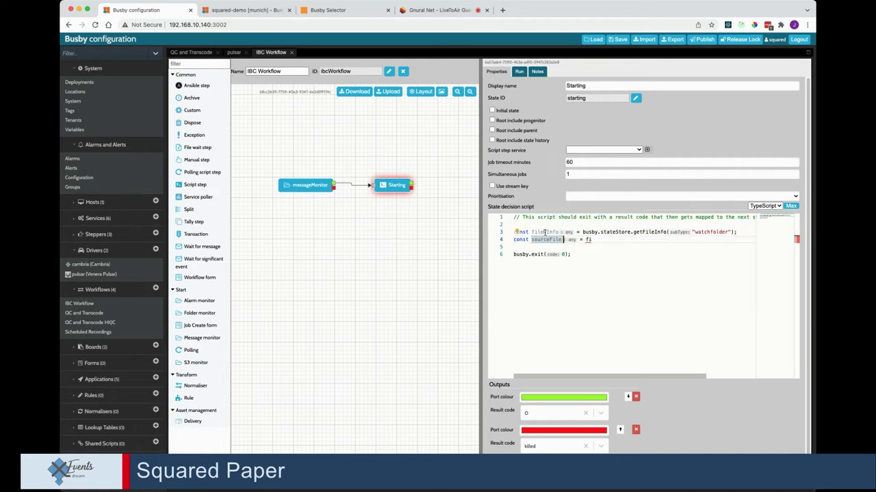
mouse_move(567, 229)
key(BackSpace)
click(614, 239)
text(leIn)
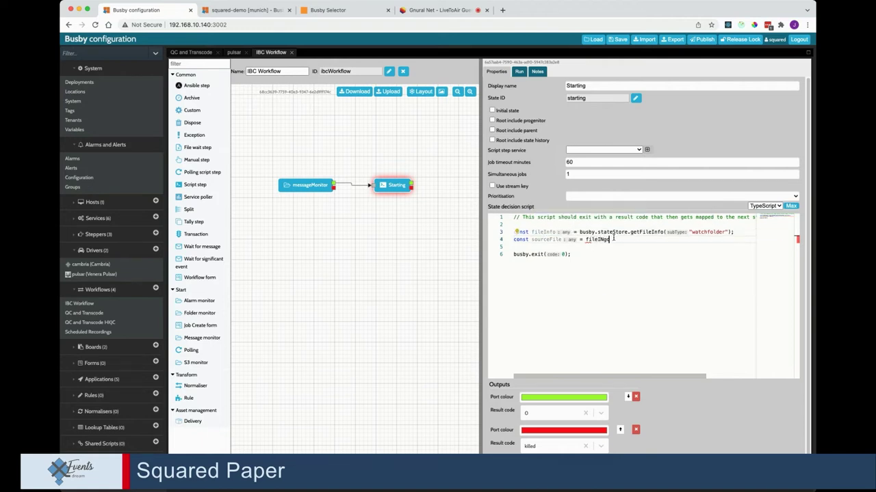
key(BackSpace)
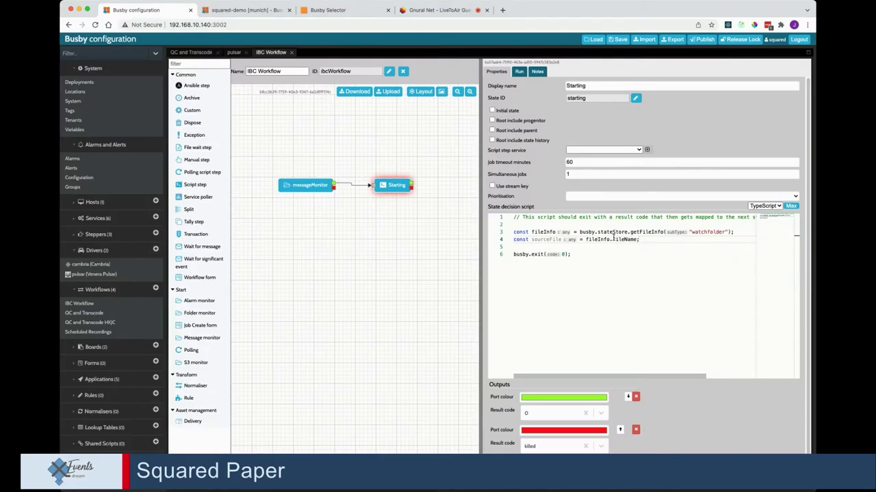
- Add blank lines below the sourceFile = fileInfo.fileName line for the next statement
key(Return)
key(Return)
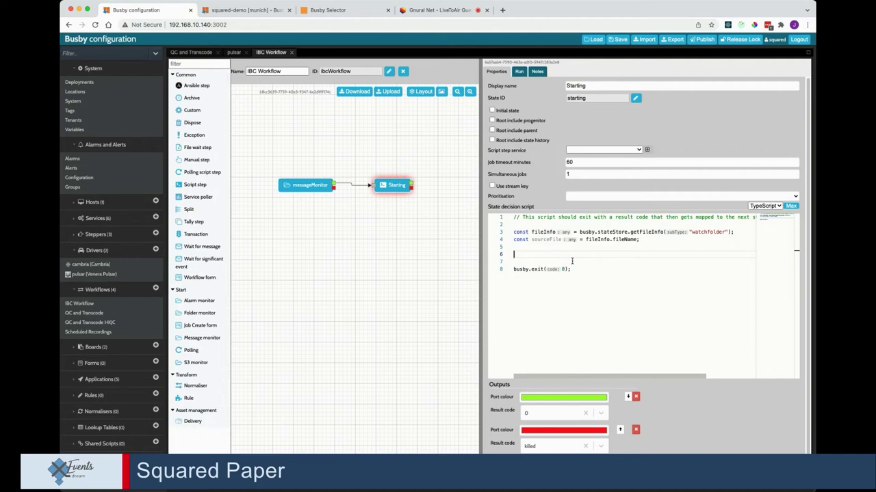
- Add const mediaInfo = busby.mediainfo.run(sourceFile); to the Starting script
text(const me)
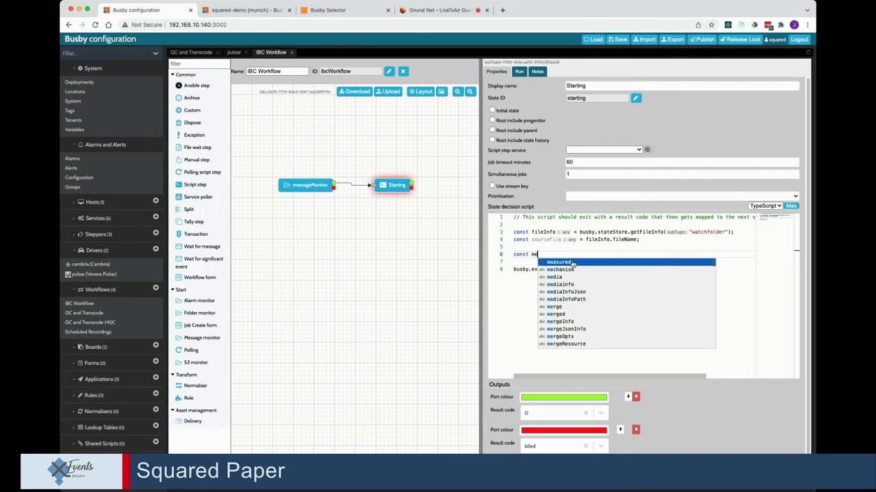
text(diaInfo)
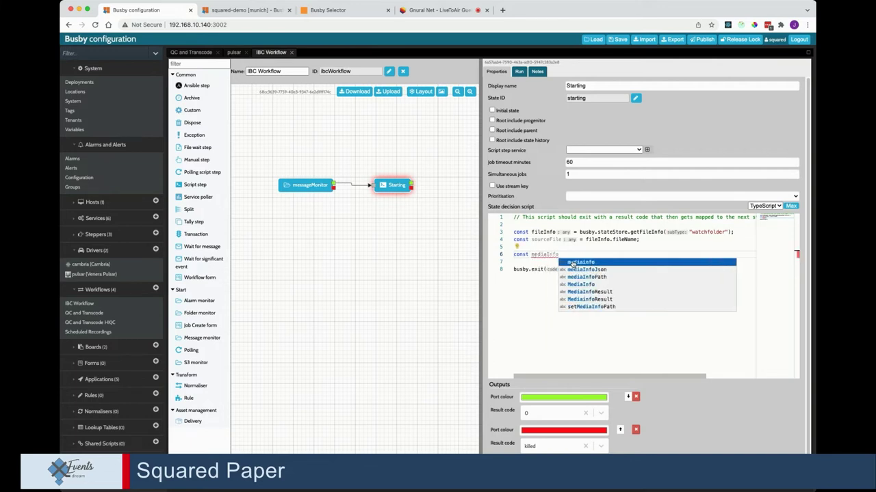
click(791, 206)
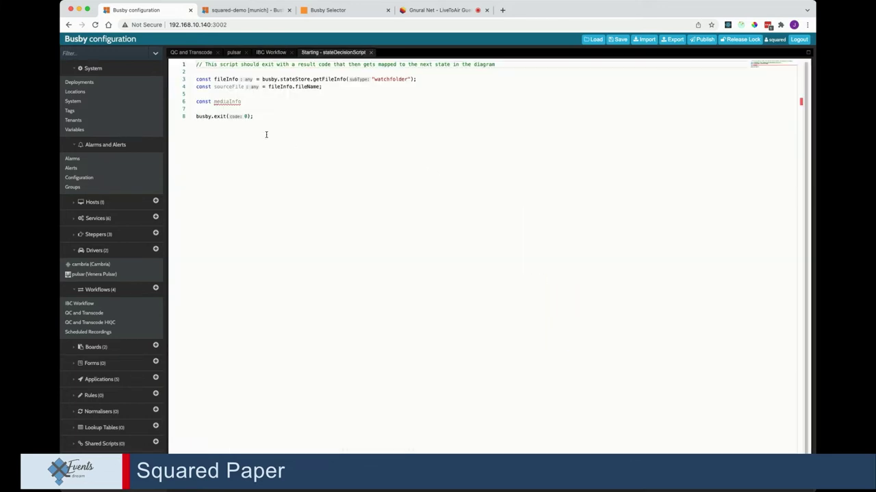
text(= )
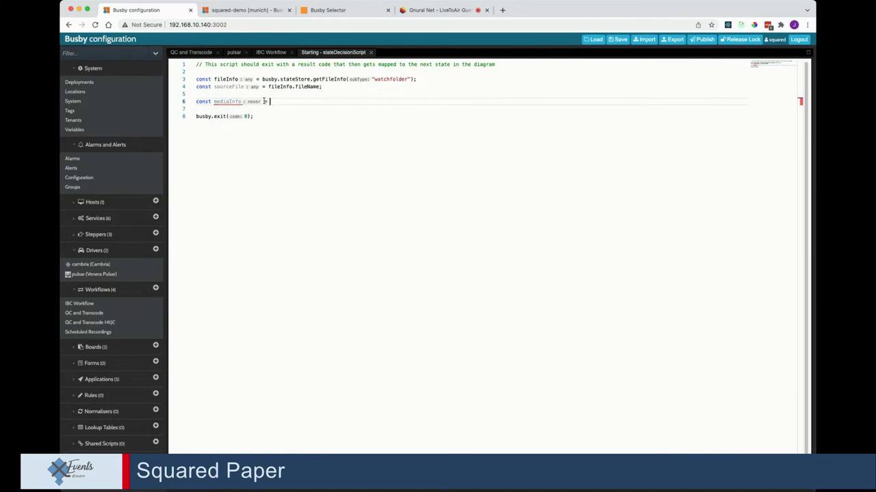
text(busby.)
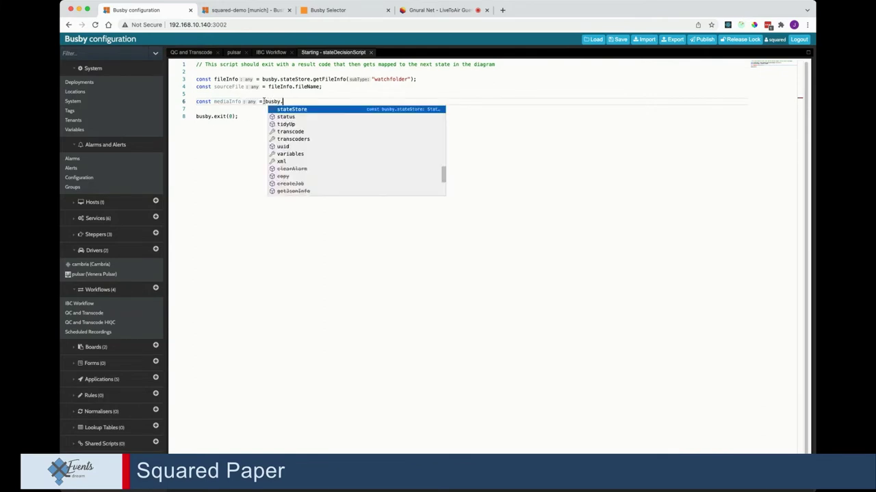
text(mediainfo.run()
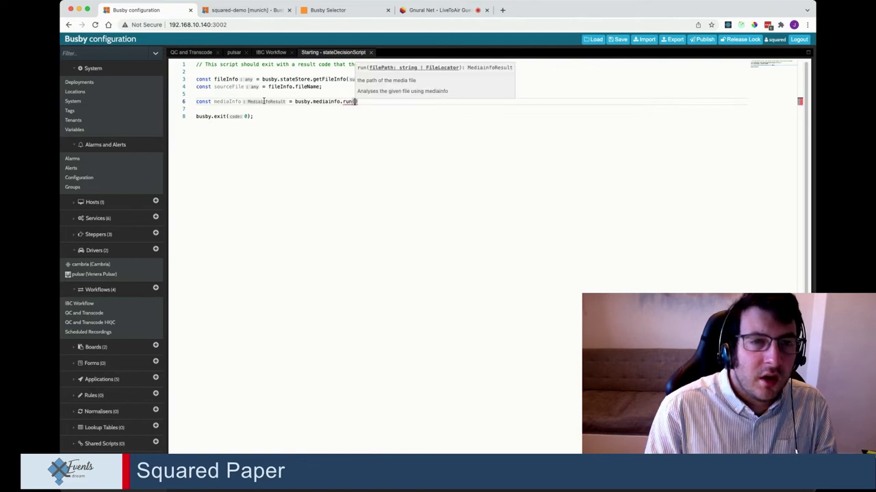
text(sourceFile);)
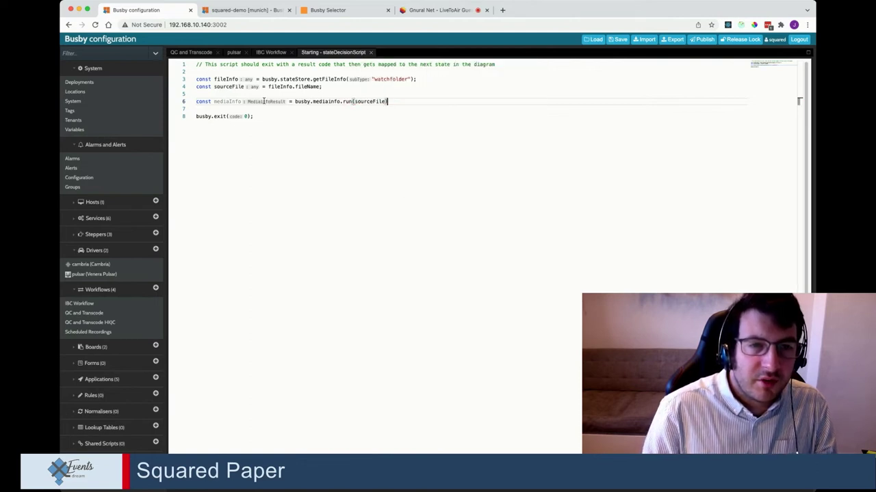
key(Return)
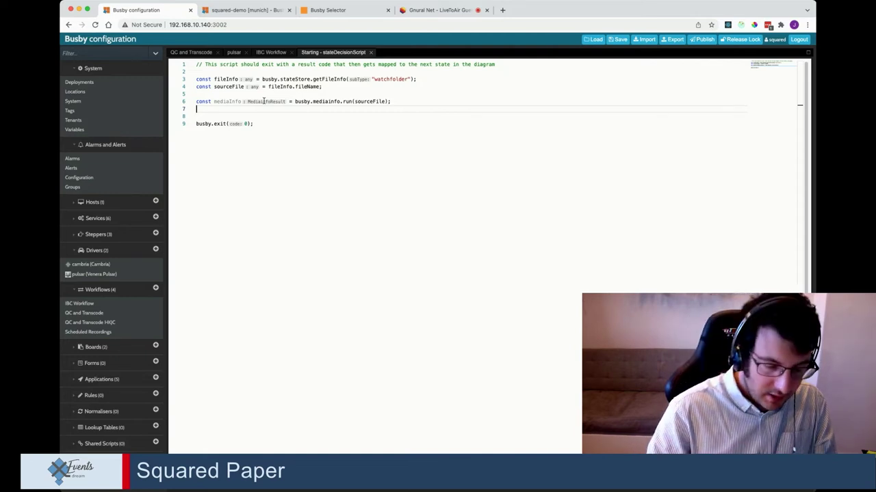
- Add const numAudioTracks = mediaInfo.getNumberOfAudioTracks(); and move to the blank line 8
text(const ny)
key(BackSpace)
text(umAudioTracks = med)
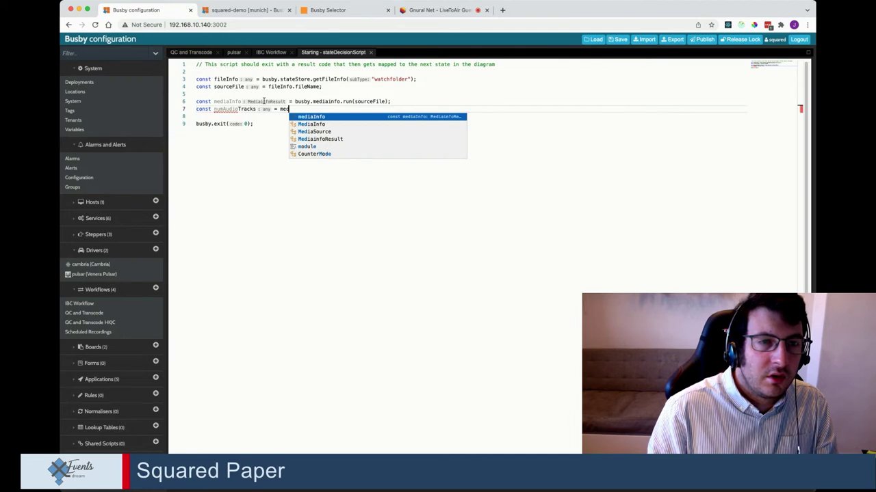
key(Return)
text(.)
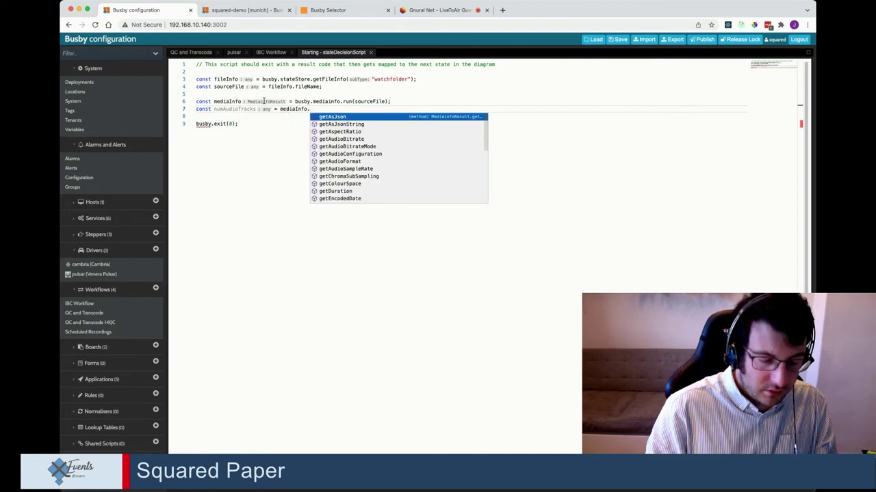
text(num)
key(Return)
text(();)
key(Return)
key(Return)
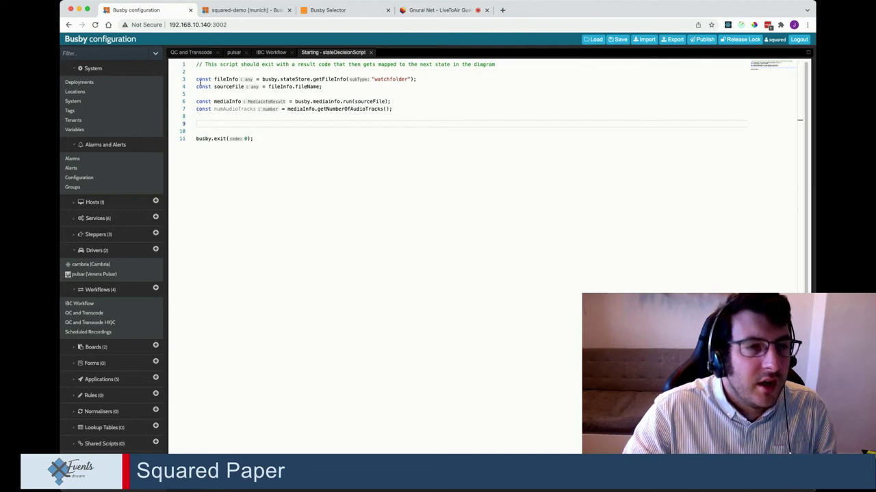
click(396, 110)
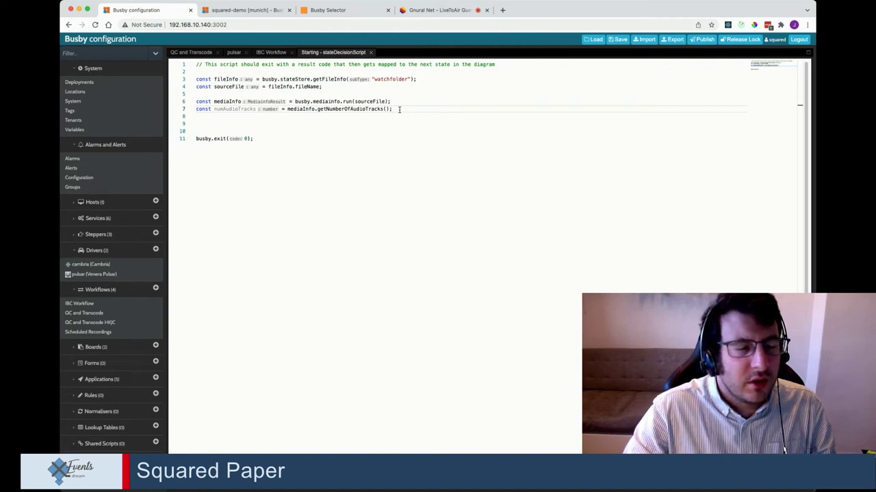
click(392, 116)
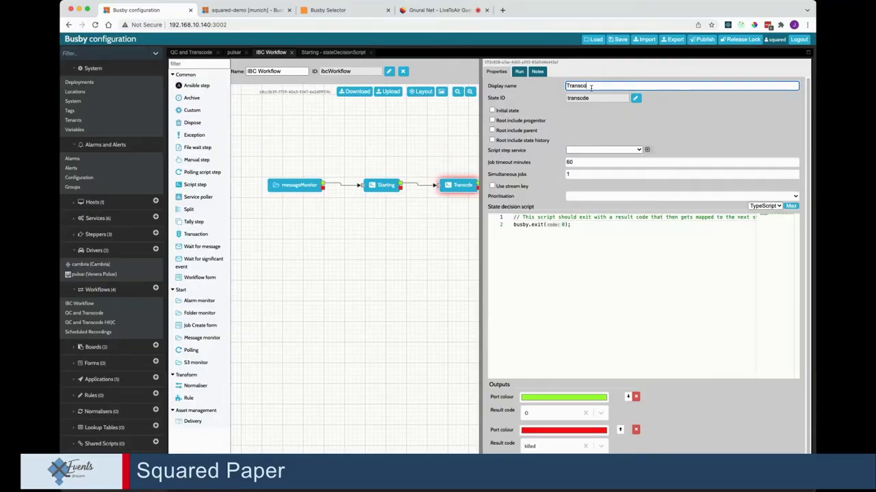
- Name the step Transcode and add busby.stateStore.updateJsonInfo("transcodeProfile", {profileId: 123}); to Starting
text(de)
click(383, 187)
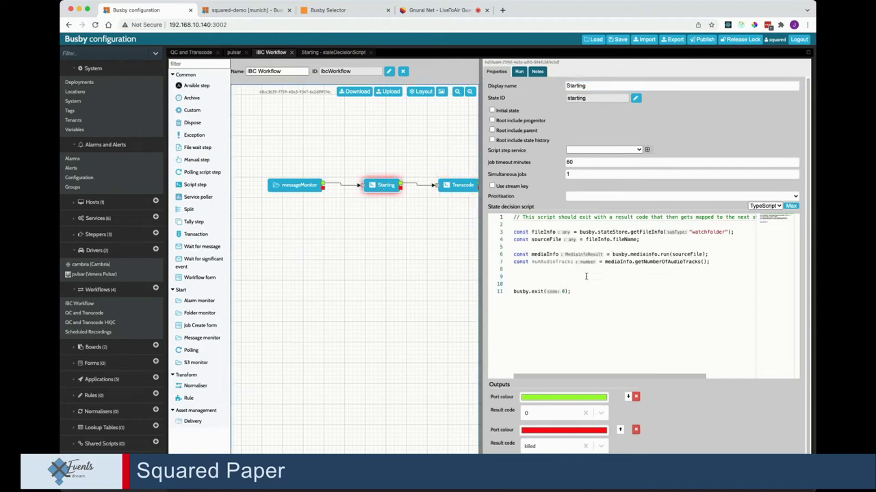
text(busby.)
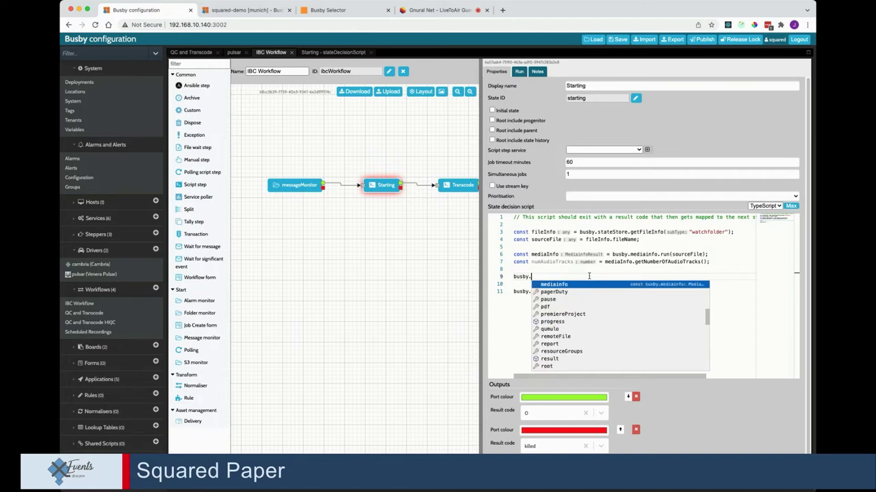
text(stateStore.up)
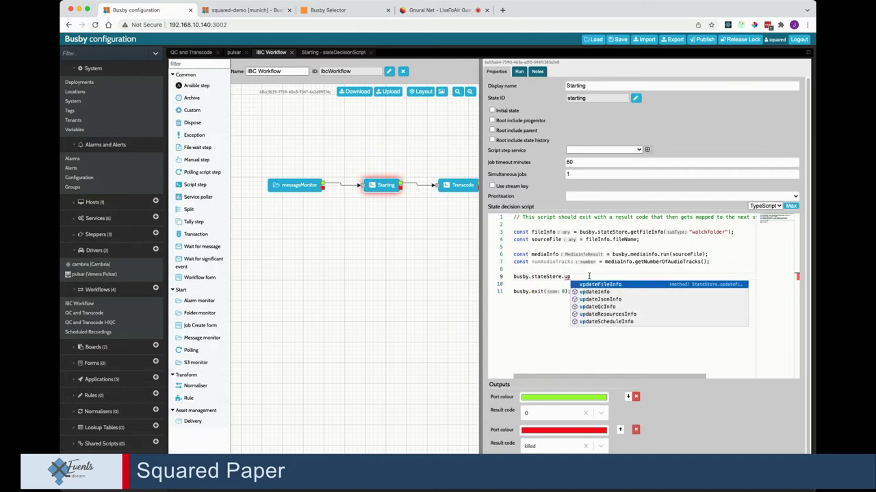
key(Down)
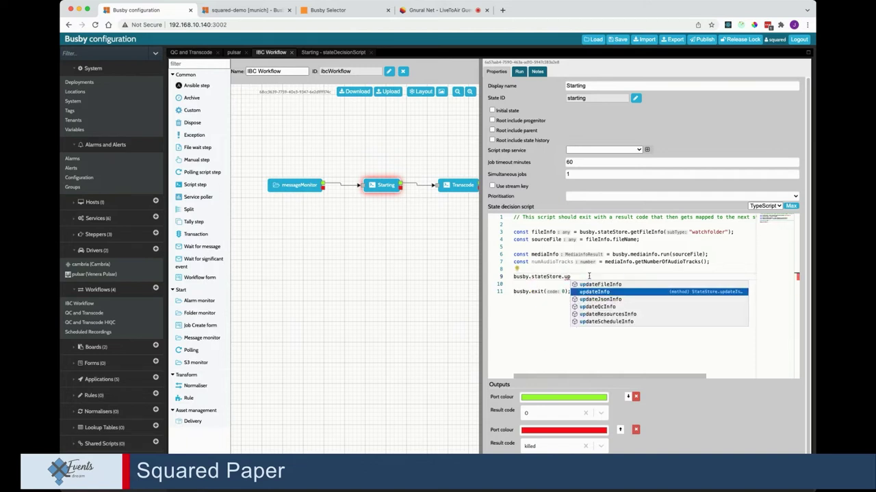
key(Down)
key(Return)
text((')
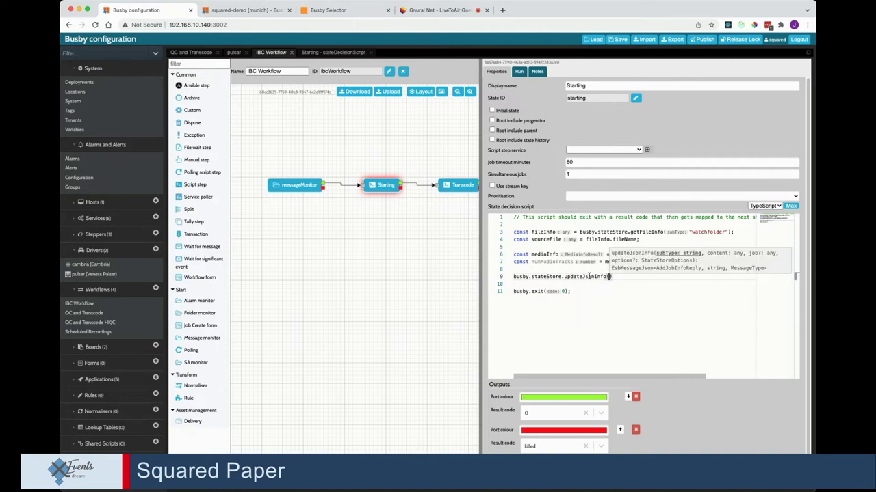
text(transcodeProfile", {profileId: 123});)
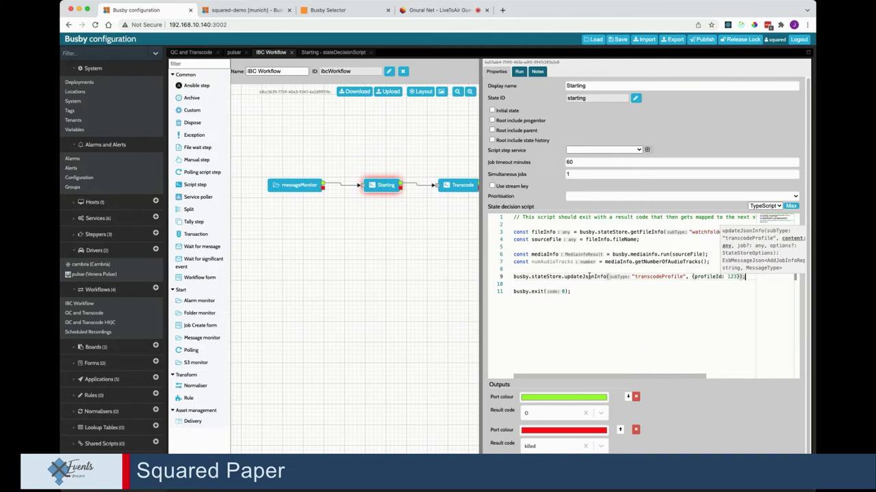
click(463, 189)
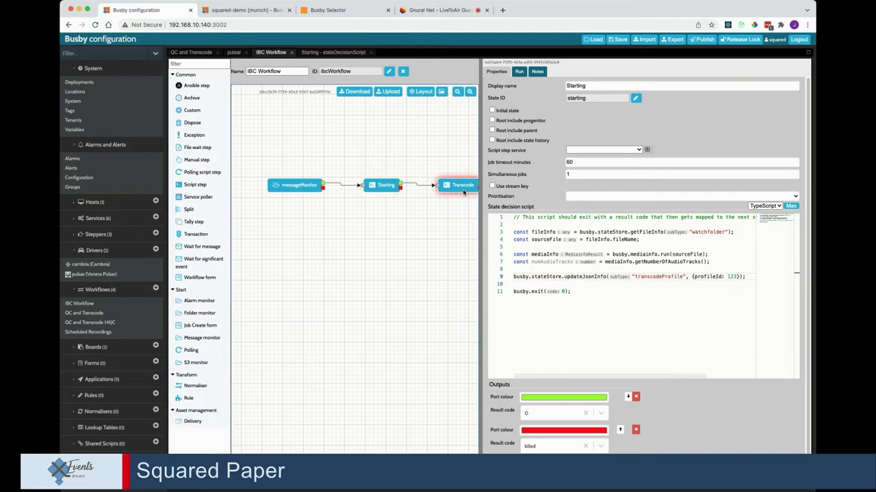
- Add busby.transcode.addOutputFile("/tmp/test.mp4") above the exit call in the Transcode script
click(611, 233)
key(Up)
key(Return)
key(Return)
key(Return)
key(Up)
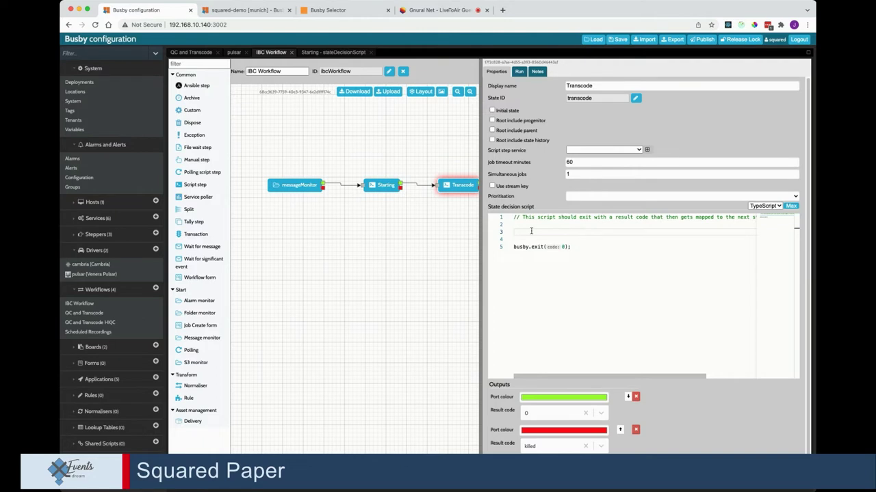
text(busby)
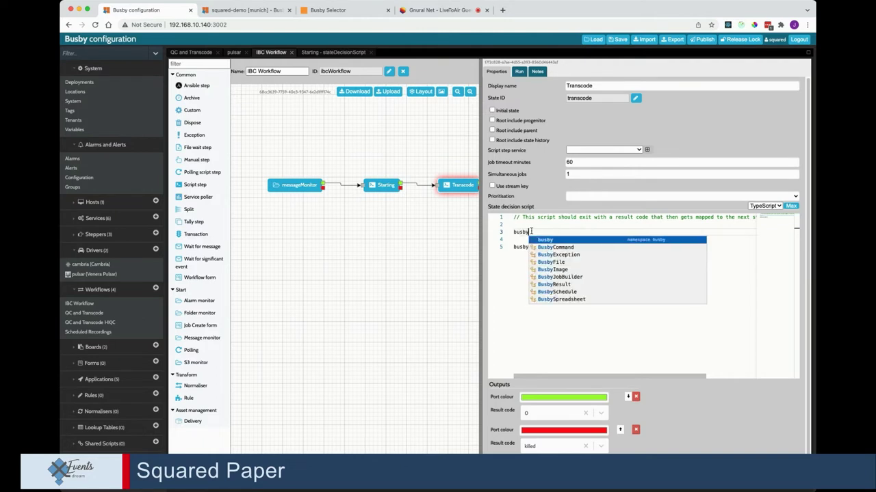
text(.transcode.)
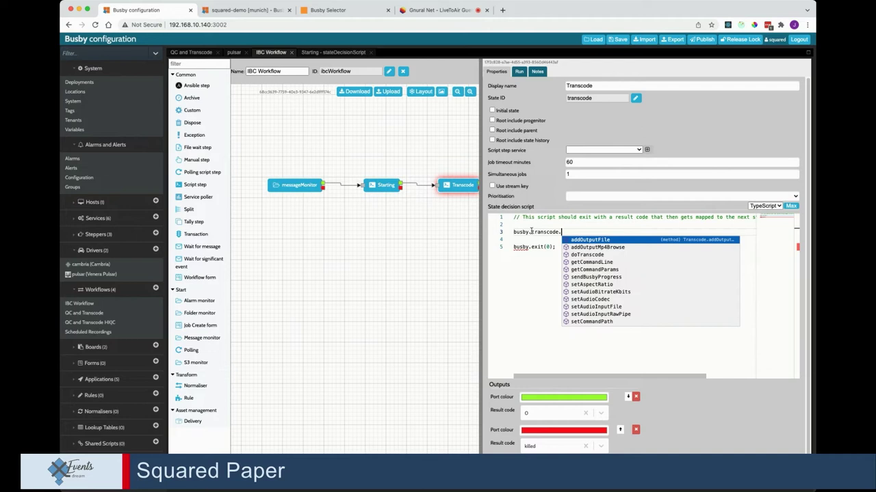
key(Return)
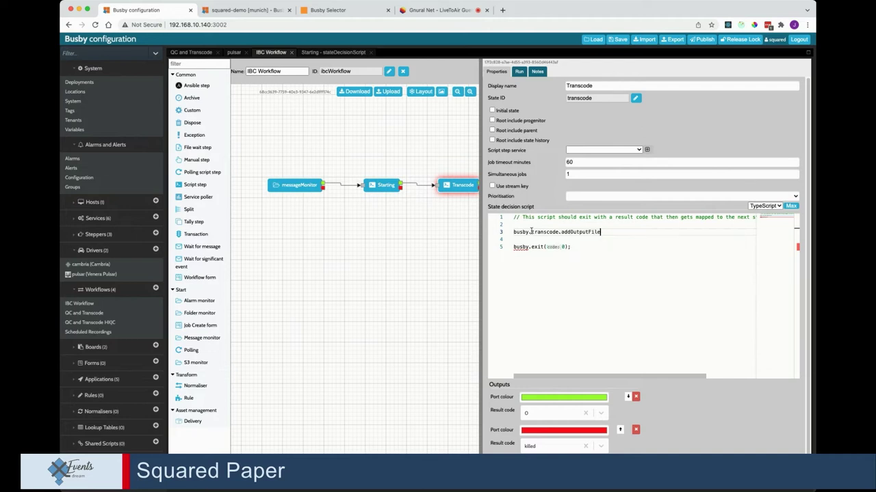
text(()
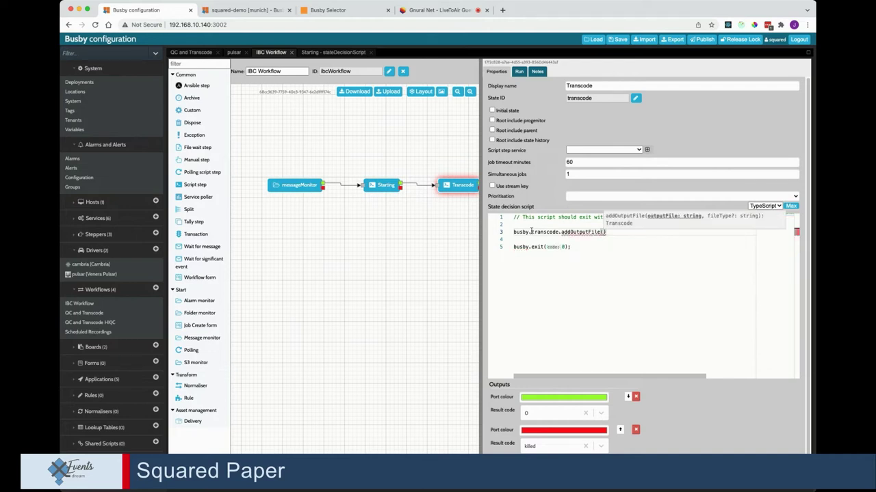
text("/tmp/)
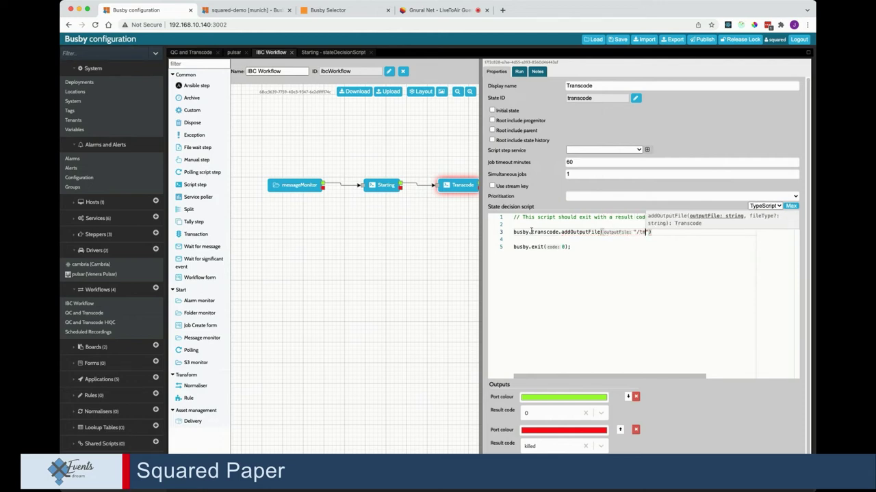
text(test.mp4)
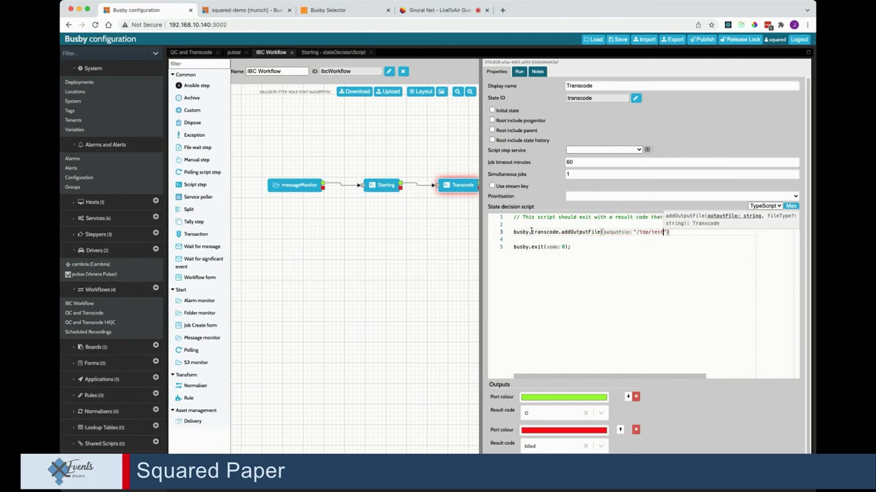
text("))
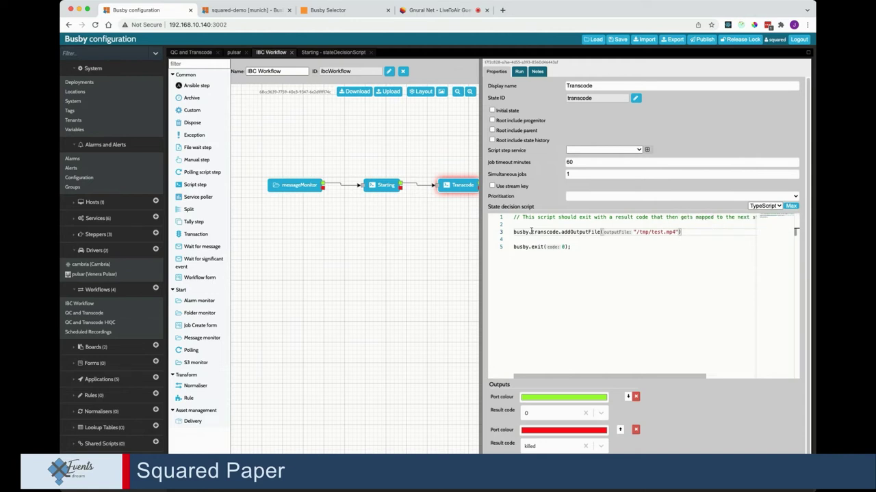
key(Return)
text(.)
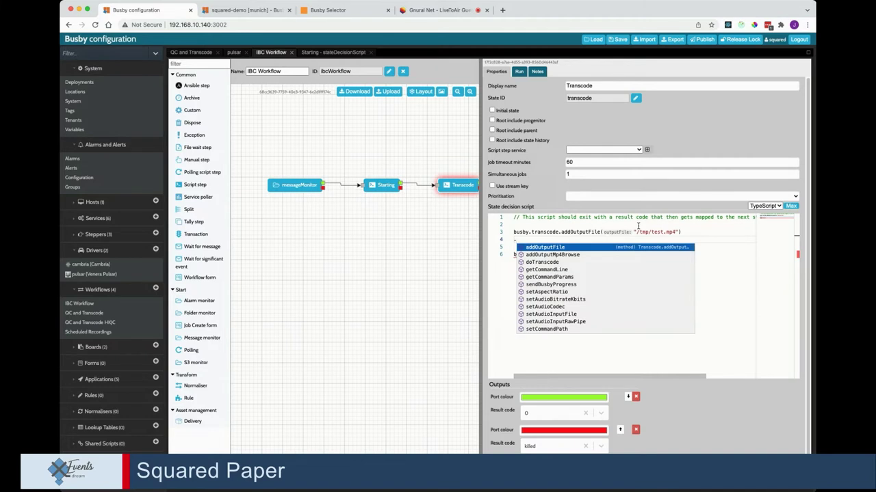
- Chain .setAspectRatio(16, 9) and .setAudioBitrateKbits(128) onto the transcode output call
key(Down)
key(Down)
key(Down)
key(Down)
key(Down)
key(Down)
key(Down)
key(Down)
key(Down)
key(Down)
key(Up)
key(Up)
key(Up)
key(Up)
key(Return)
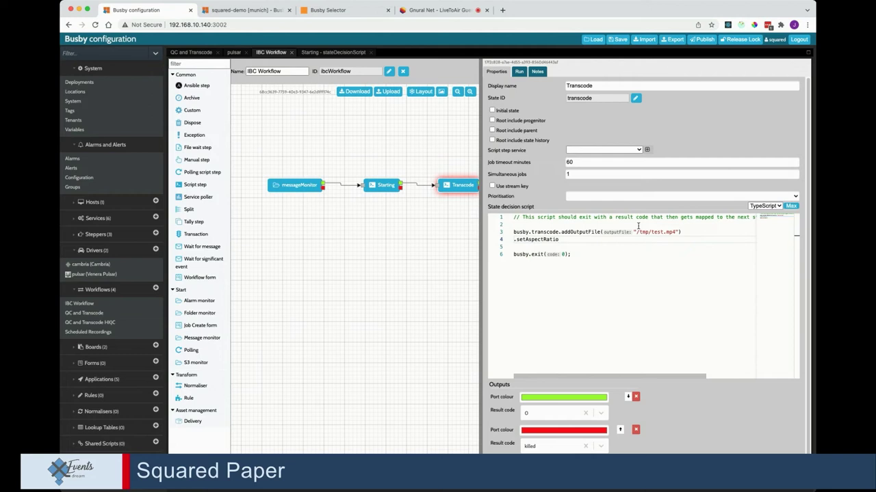
text(()
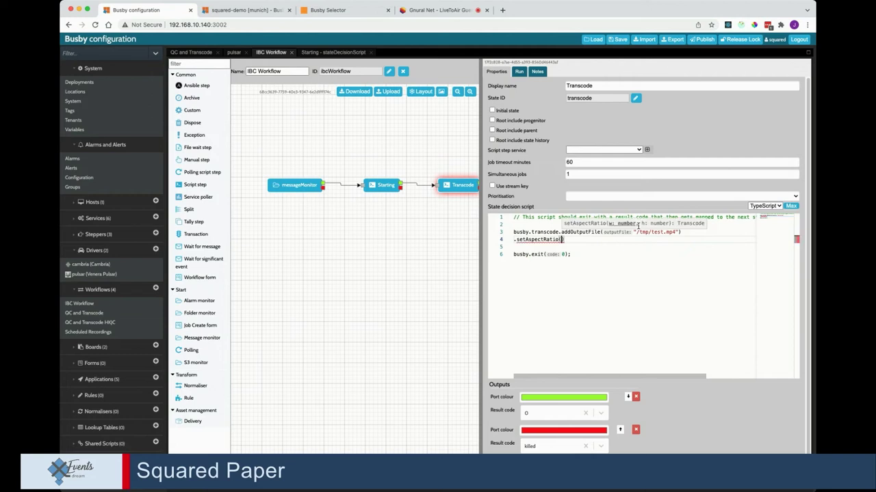
text(16, 9)
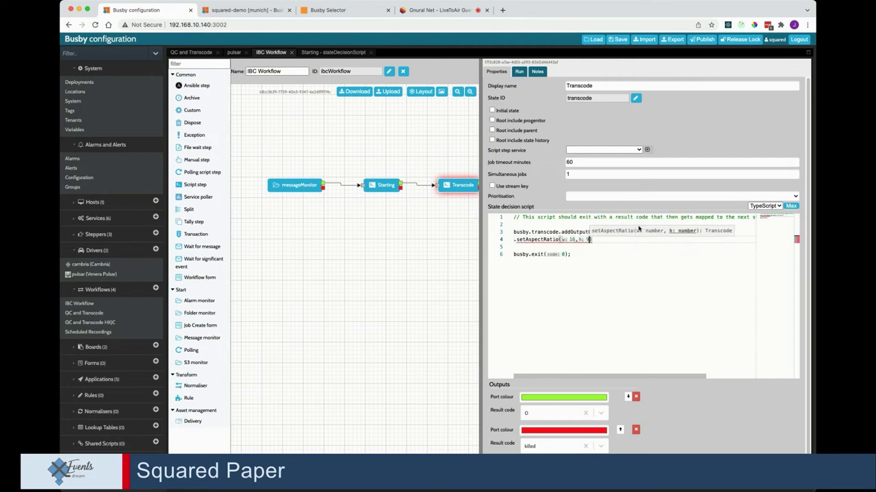
key(Return)
text(.)
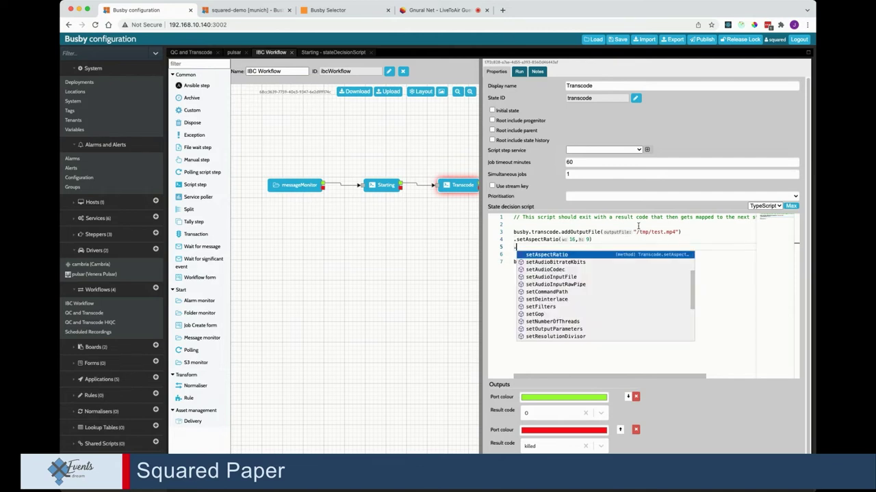
key(Down)
key(Return)
text(()
text(128))
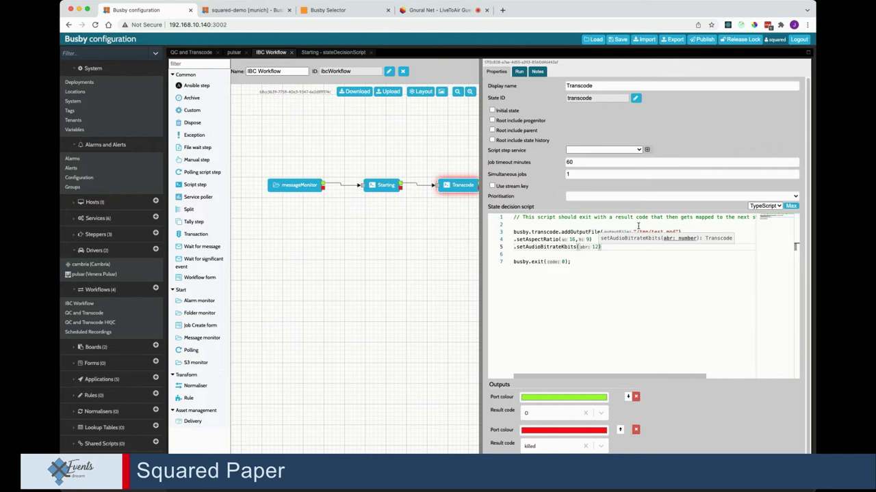
key(Return)
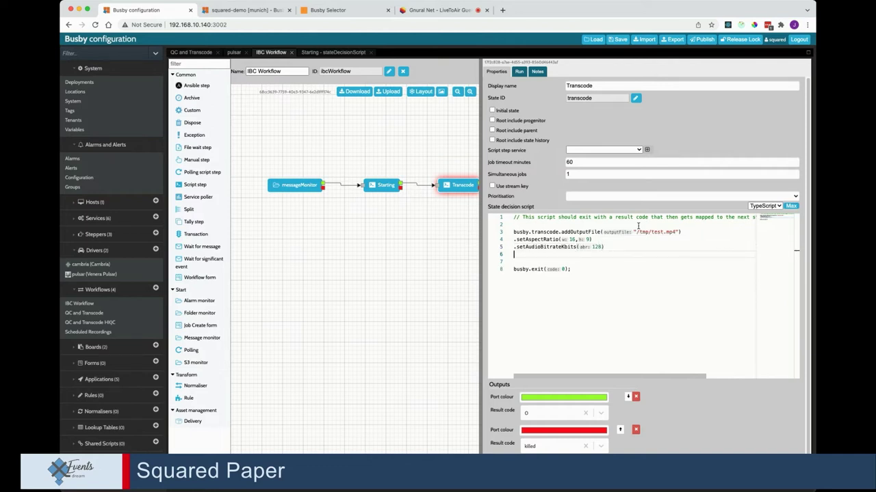
- Chain .sendBusbyProgress(0, 99) and .doTranscode(); to finish the transcode call
text(.sendB)
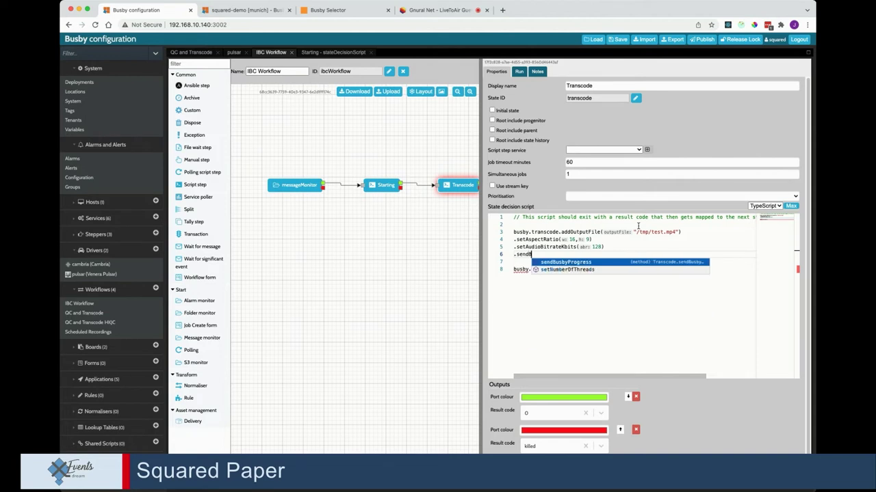
key(Return)
text(()
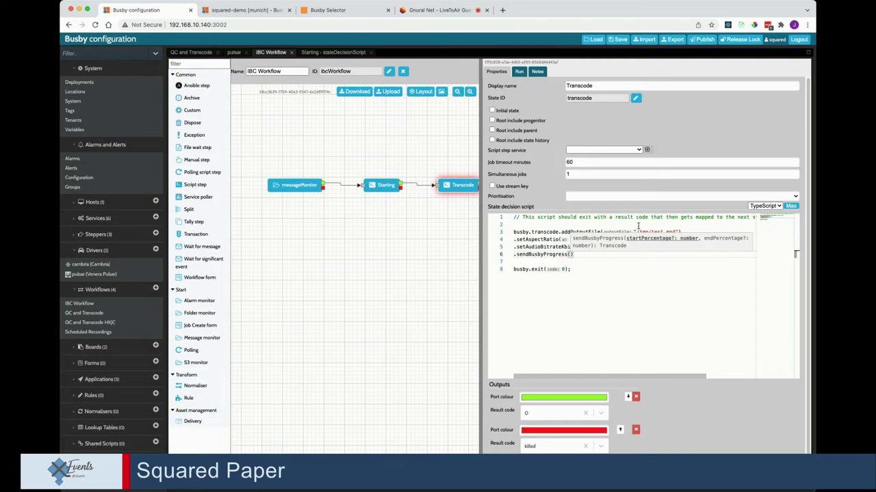
text(0, 99)
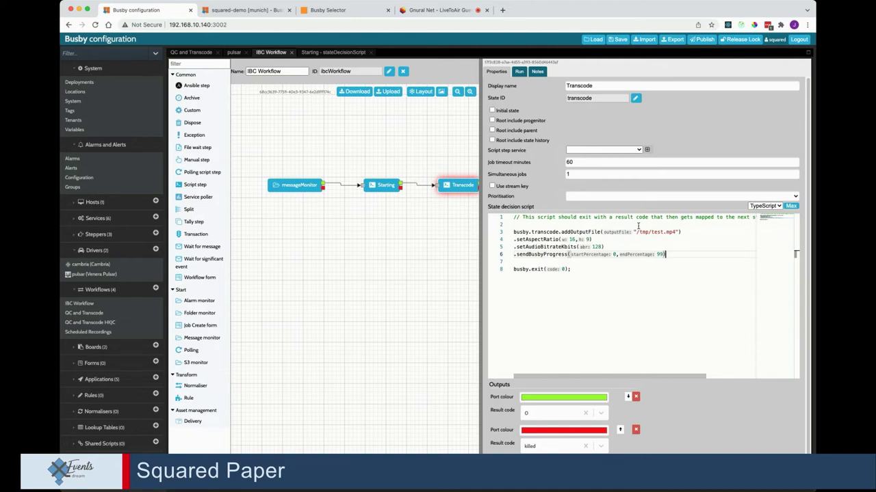
key(Return)
text(.do)
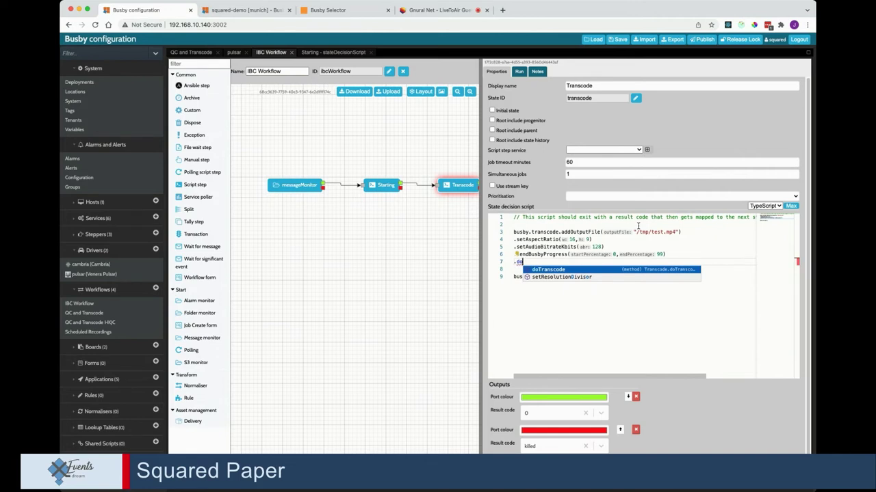
key(Escape)
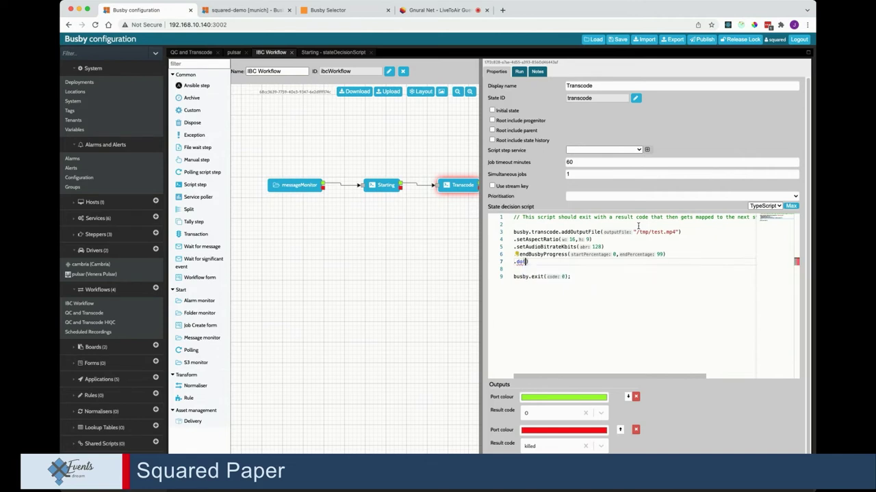
text(.)
key(BackSpace)
key(ctrl+space)
key(Return)
text(();)
scroll(638, 225, right, 2)
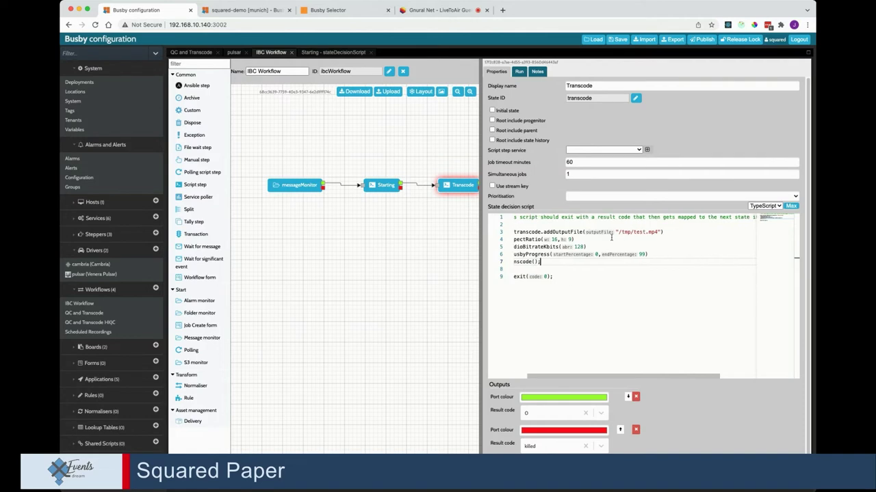
scroll(515, 232, left, 2)
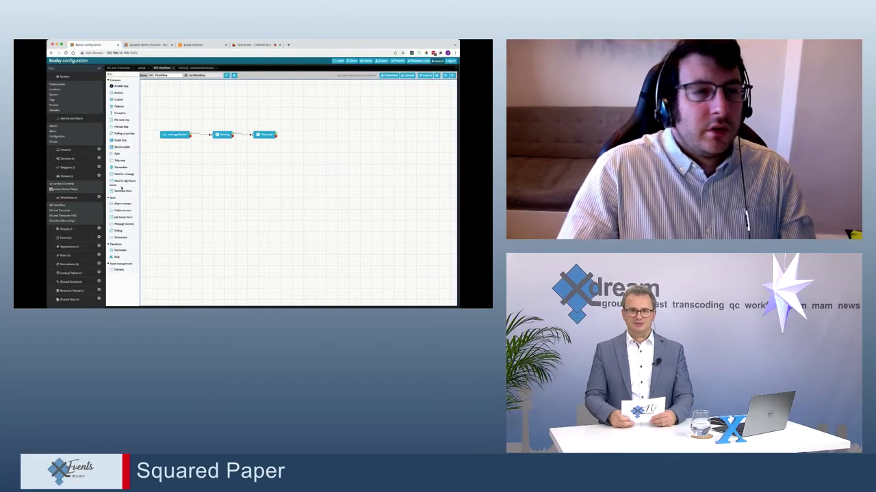
- Add a Done step after Transcode, recentre the workflow, and expand the Boards list
drag(145, 126, 303, 125)
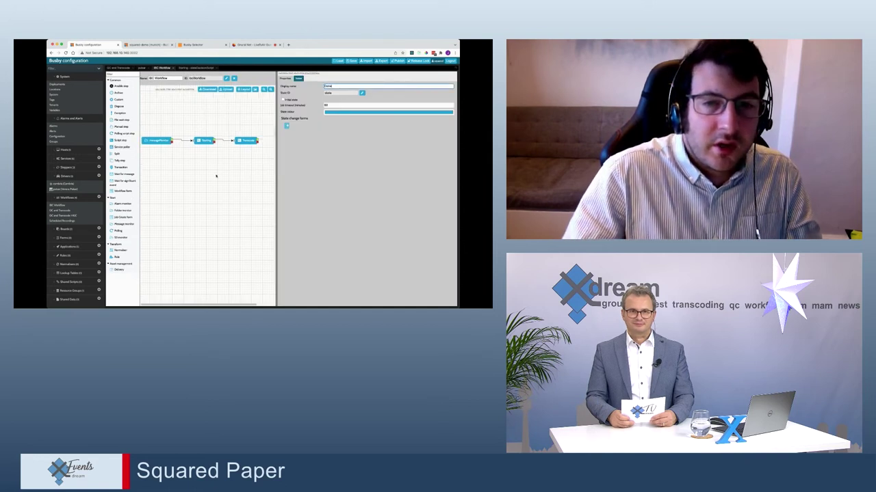
click(263, 169)
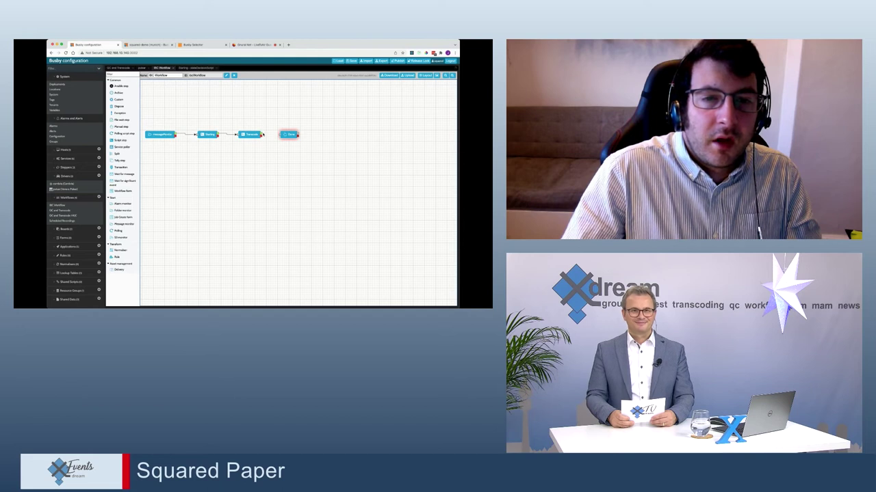
drag(251, 117, 254, 104)
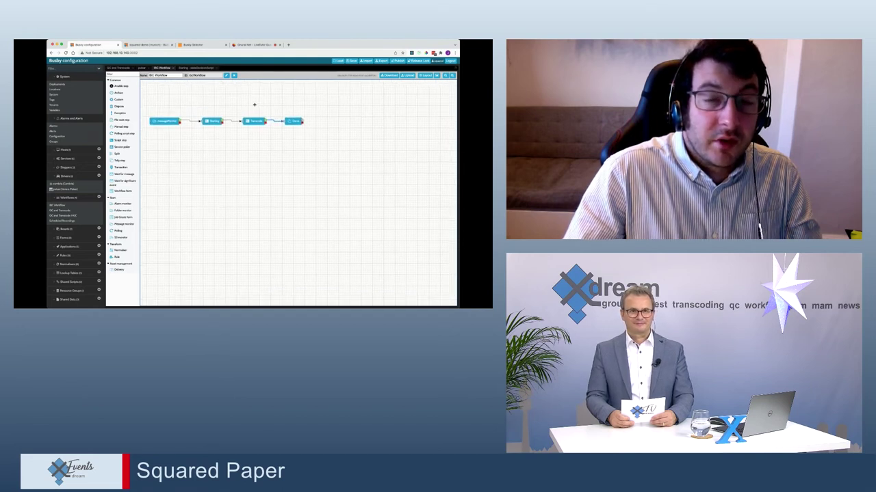
drag(253, 134, 253, 127)
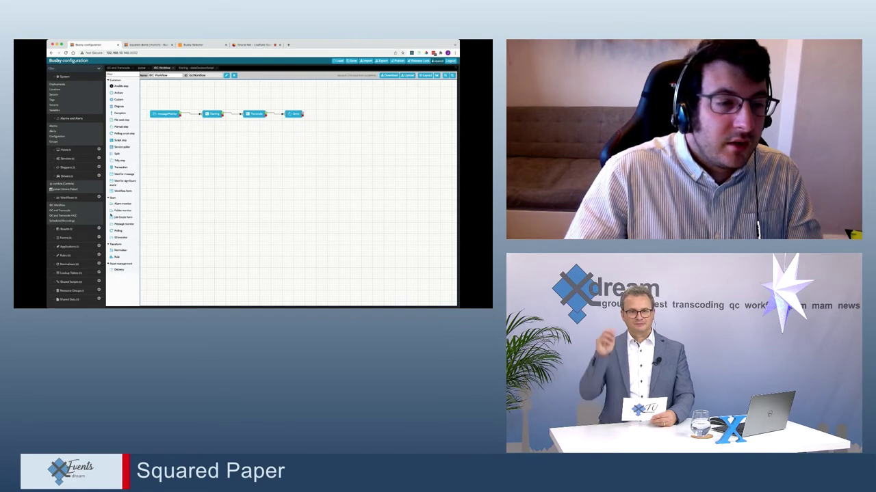
click(83, 230)
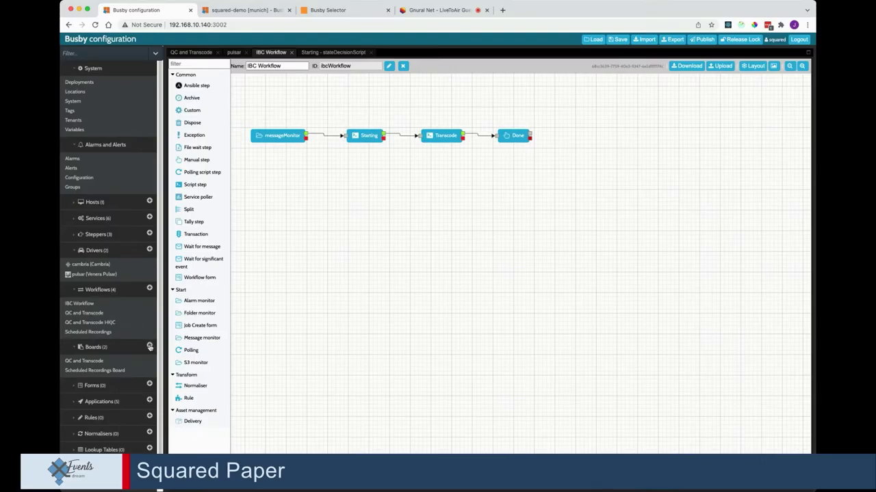
- Create a new board titled IBC Transcode
click(150, 347)
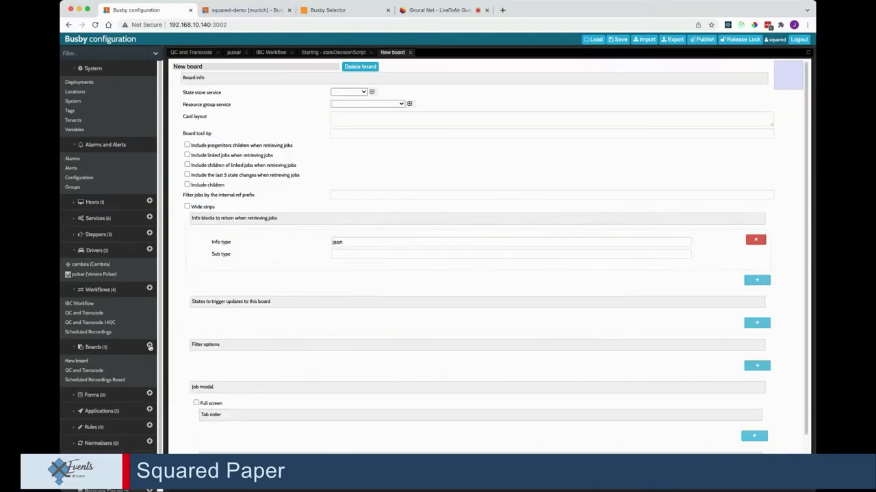
click(220, 68)
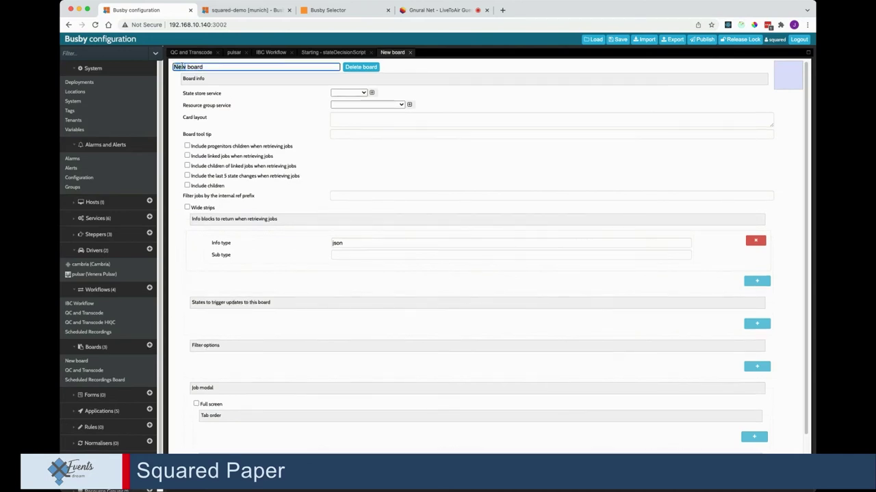
triple_click(182, 66)
text(IBC Transd)
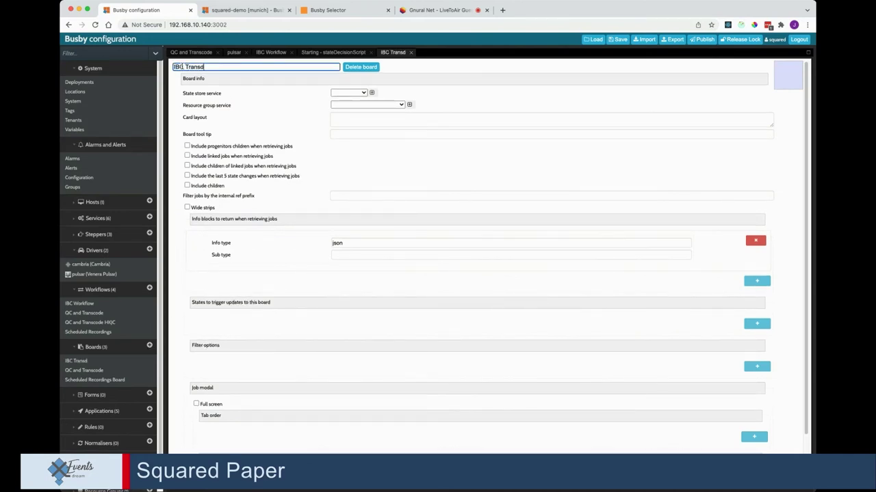
key(BackSpace)
text(code)
- Set the board's state store service to State Store, enlarge Card layout, and view QC and Transcode
click(357, 94)
click(339, 135)
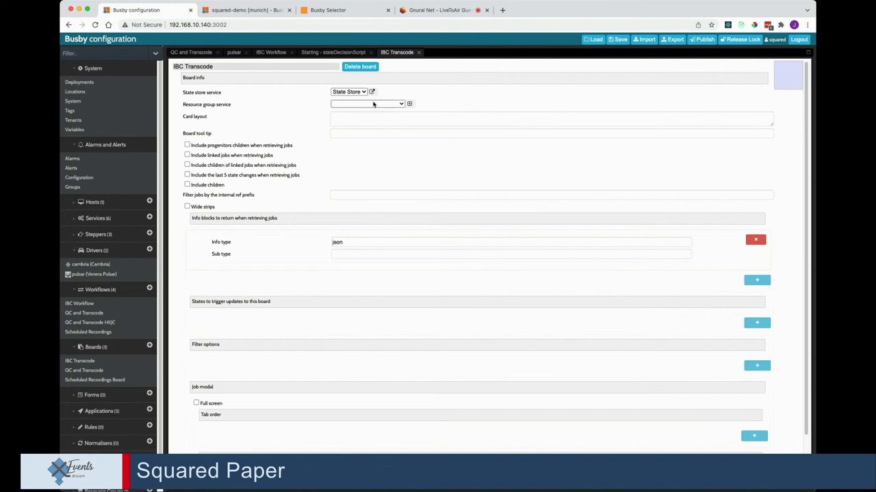
drag(771, 124, 770, 177)
click(351, 134)
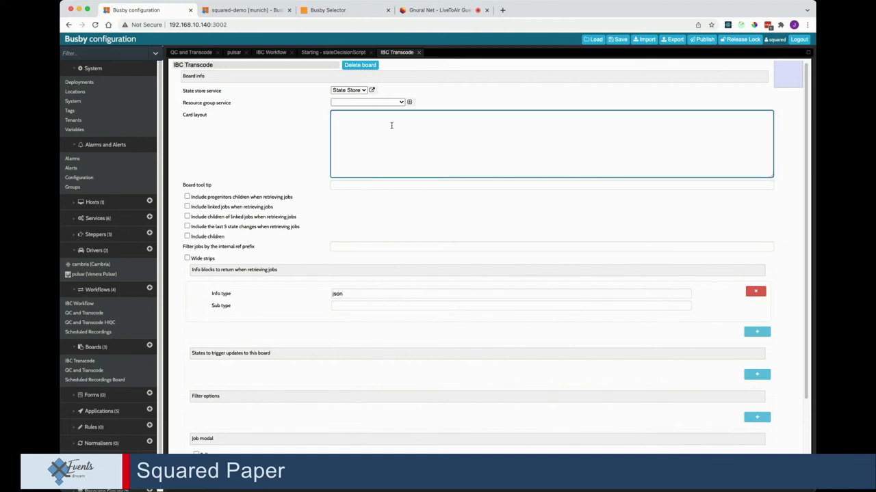
click(332, 10)
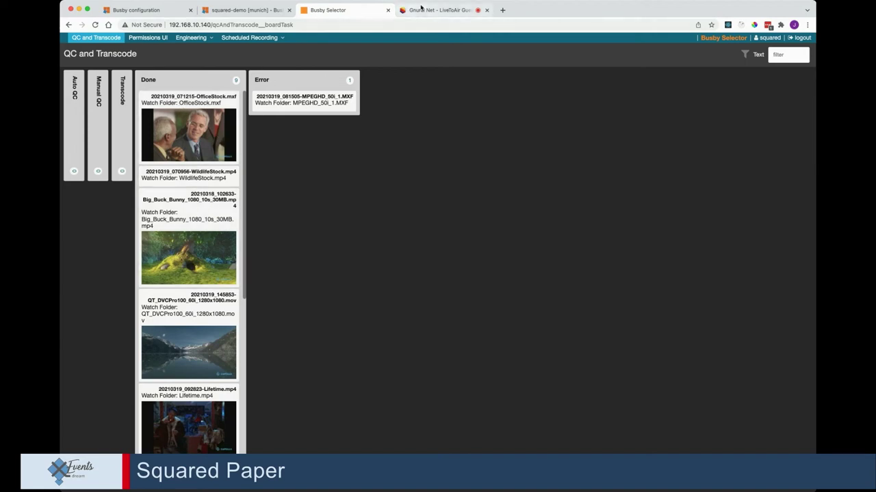
- In the IBC Transcode board's Board info, add an info block with Info type json
click(153, 14)
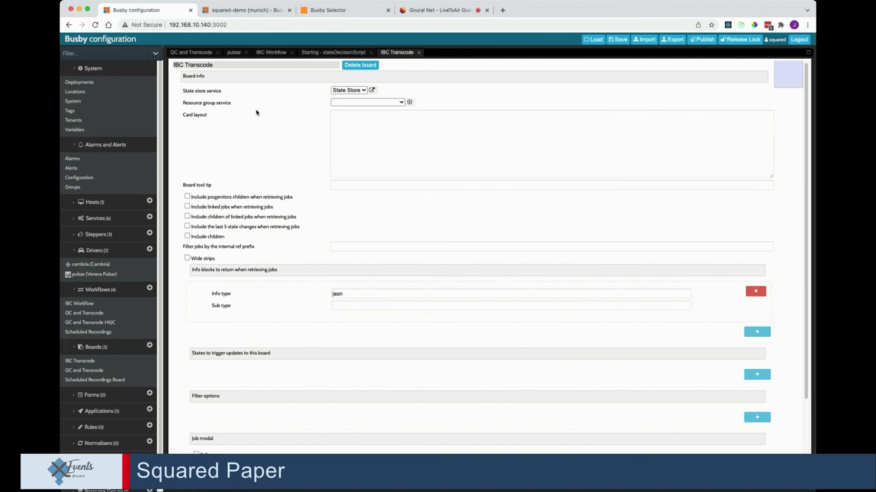
scroll(260, 122, down, 3)
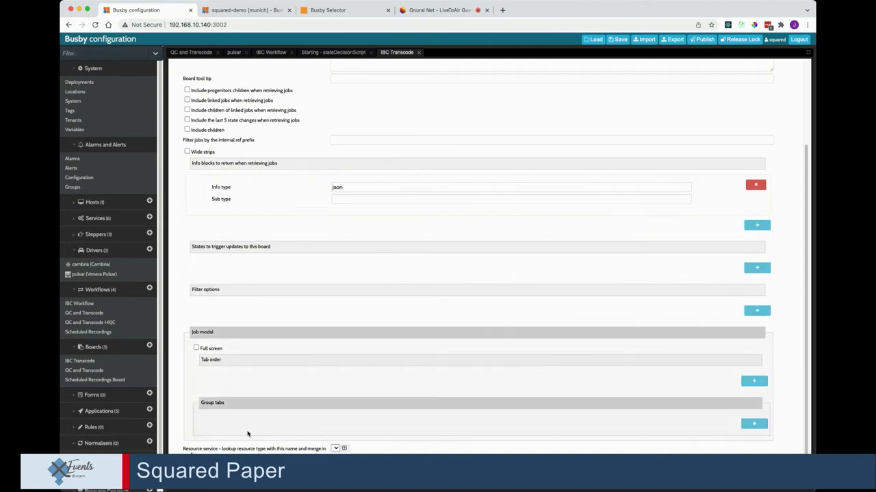
scroll(247, 432, down, 1)
scroll(437, 262, down, 1)
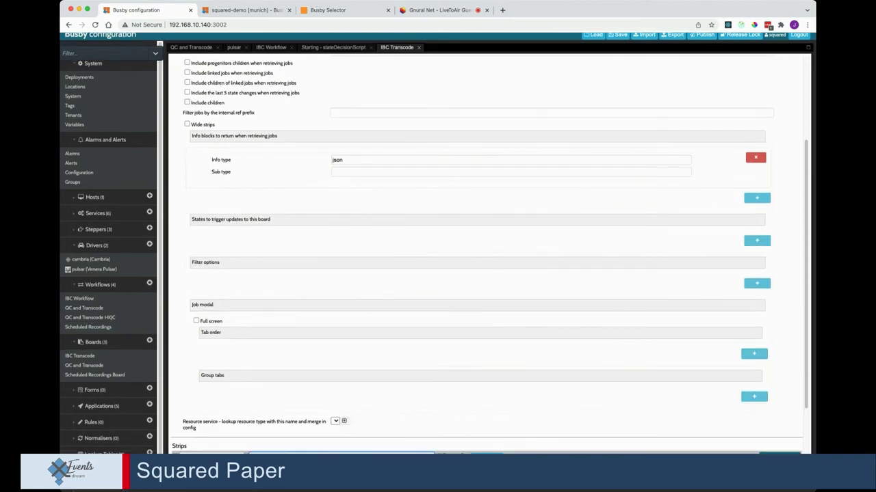
text(trans)
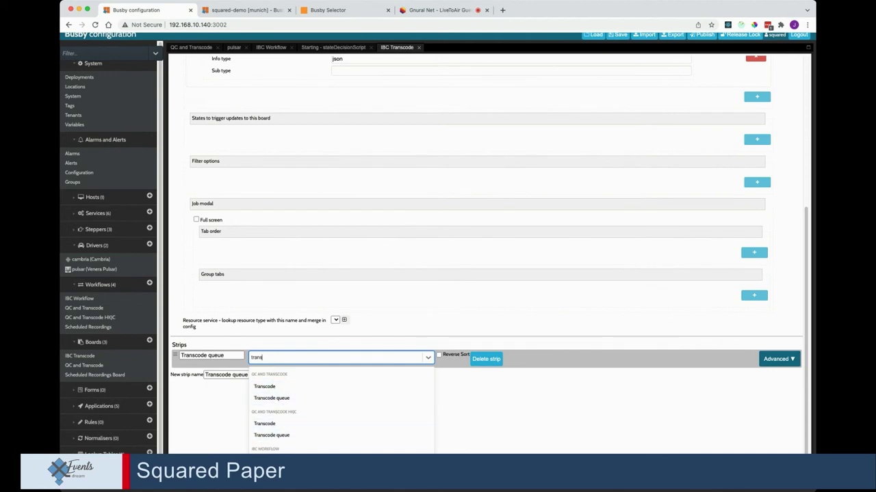
scroll(478, 254, up, 3)
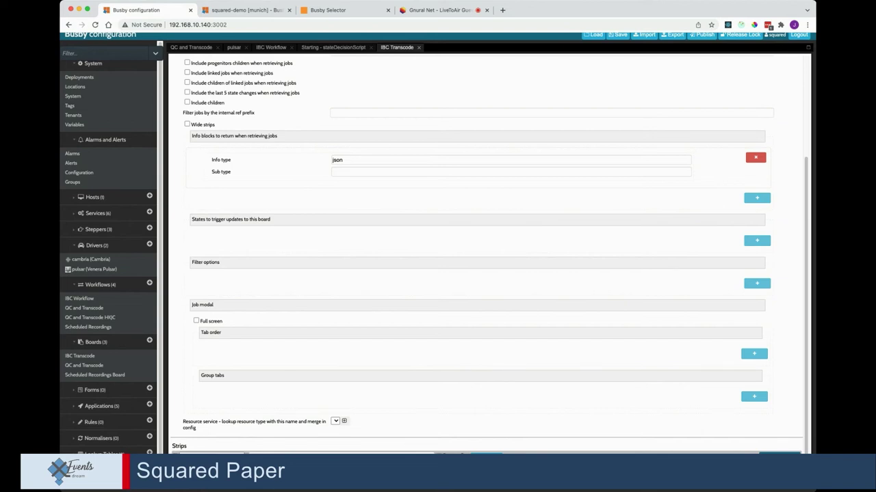
scroll(487, 254, down, 1)
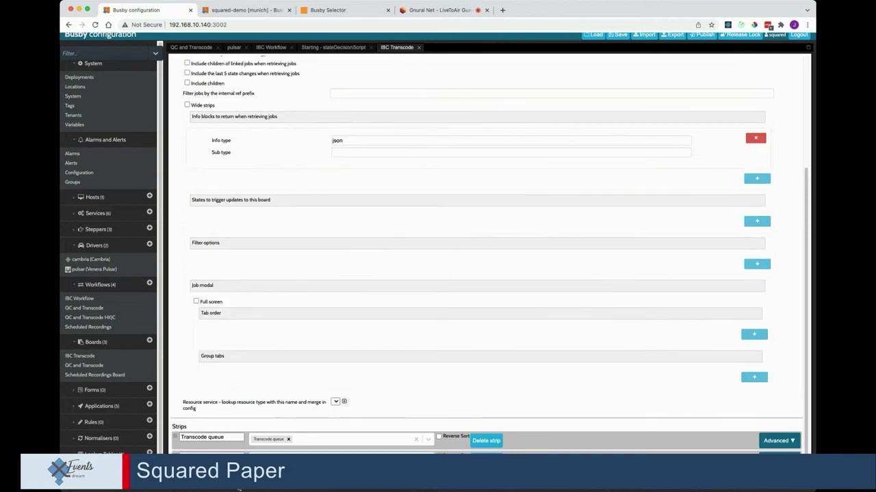
scroll(486, 255, down, 2)
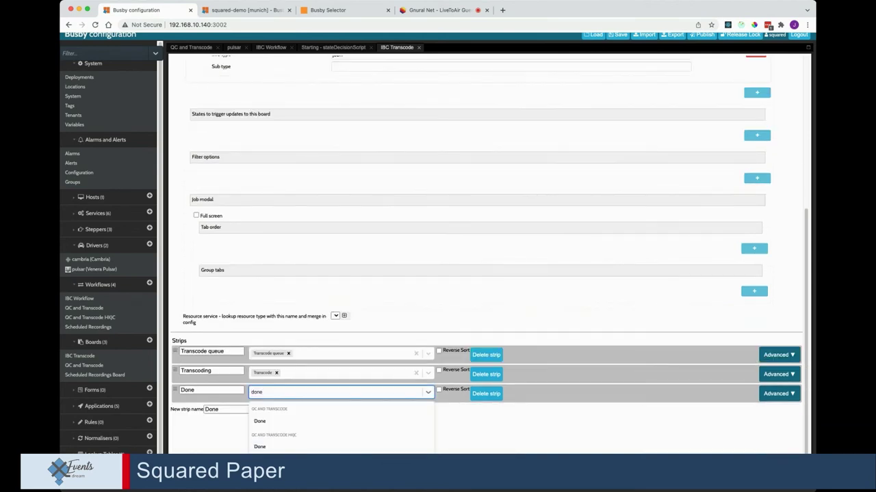
scroll(540, 217, up, 8)
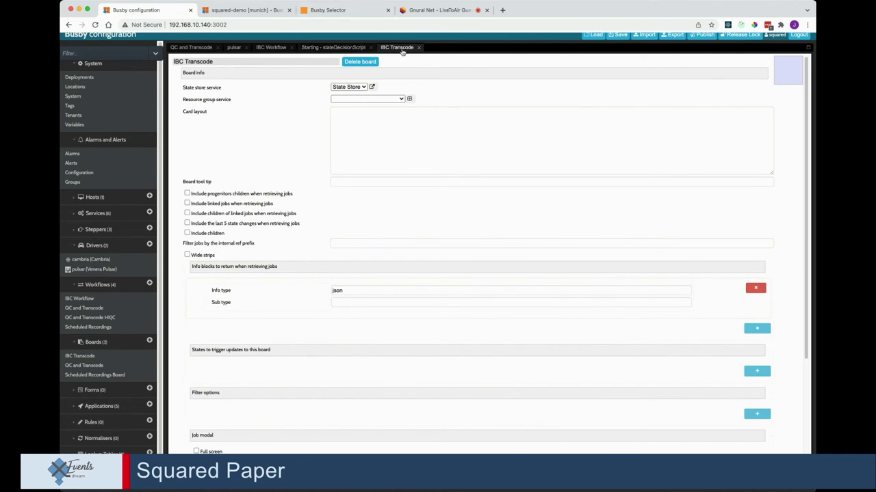
- Drag IBC Transcode from Available tasks into the Selector service's Workflow Monitoring folder
click(95, 213)
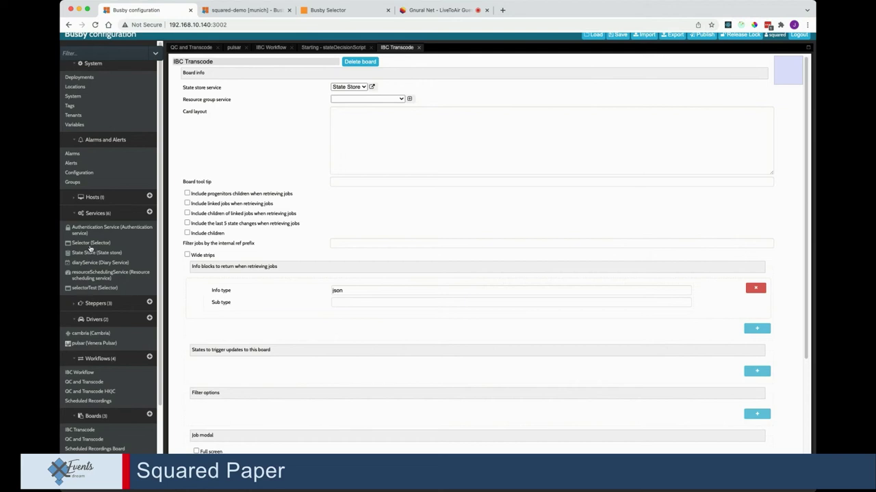
click(87, 245)
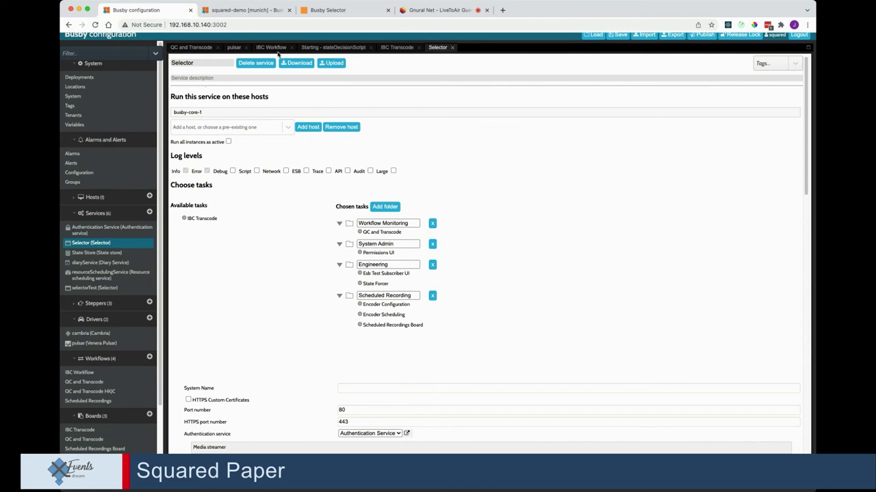
click(322, 11)
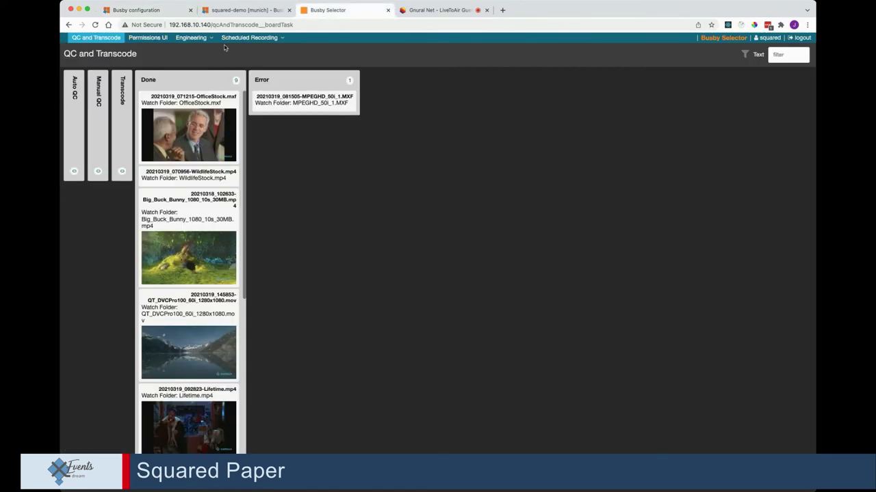
click(171, 11)
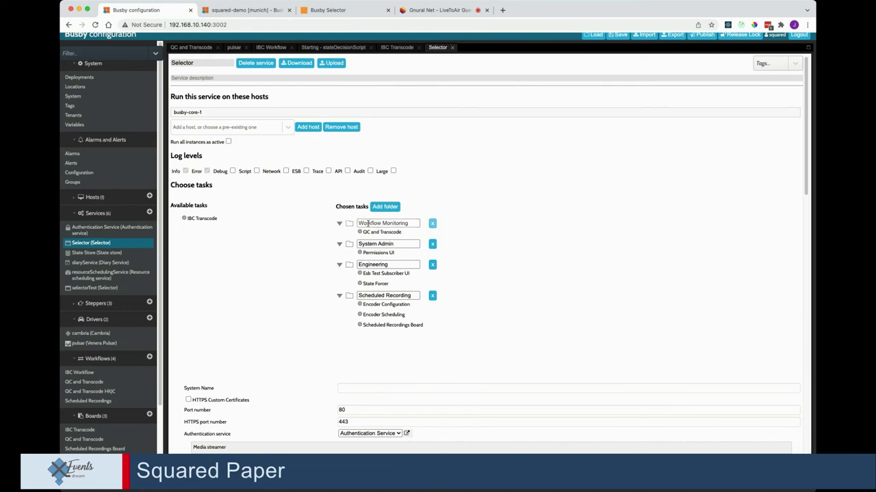
drag(203, 219, 378, 234)
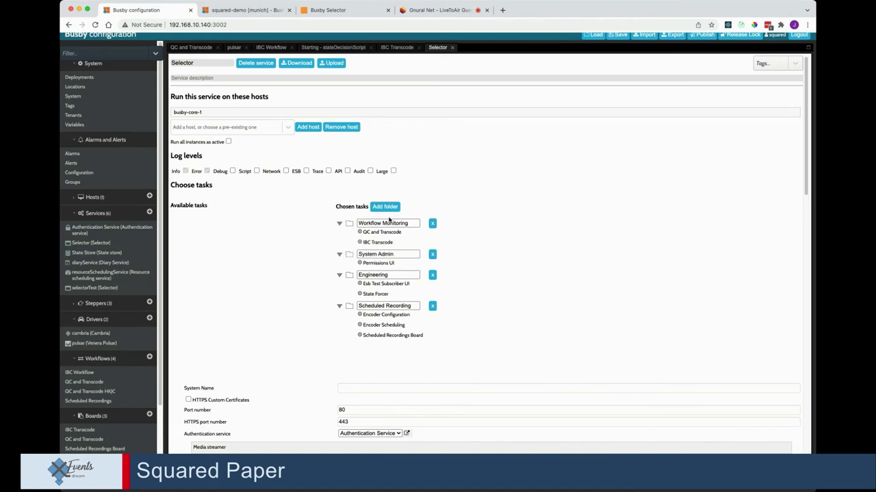
- Try publishing with a 'Workflow board' comment; it fails over the initial state, so open IBC Workflow
click(700, 36)
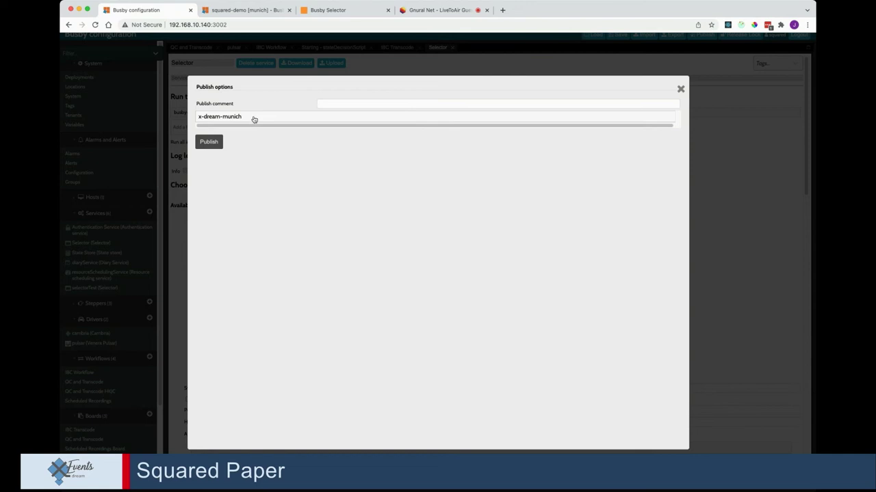
click(335, 105)
text(Workflow)
key(BackSpace)
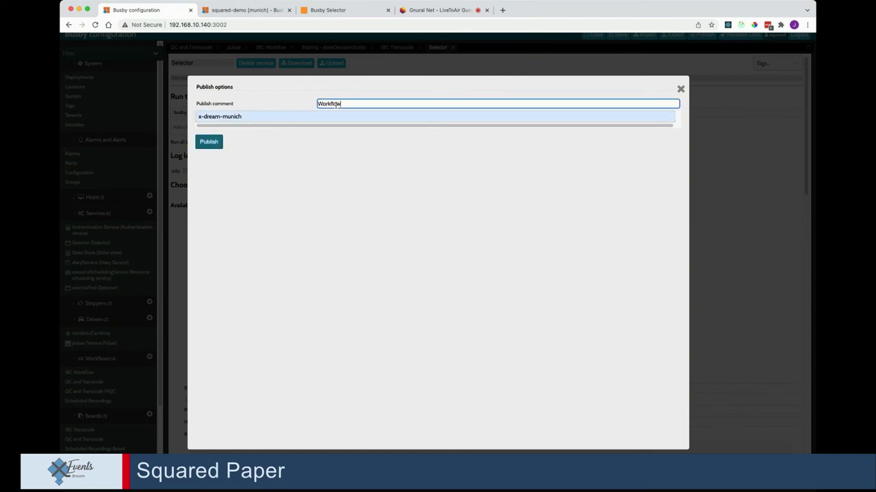
text(board)
click(217, 145)
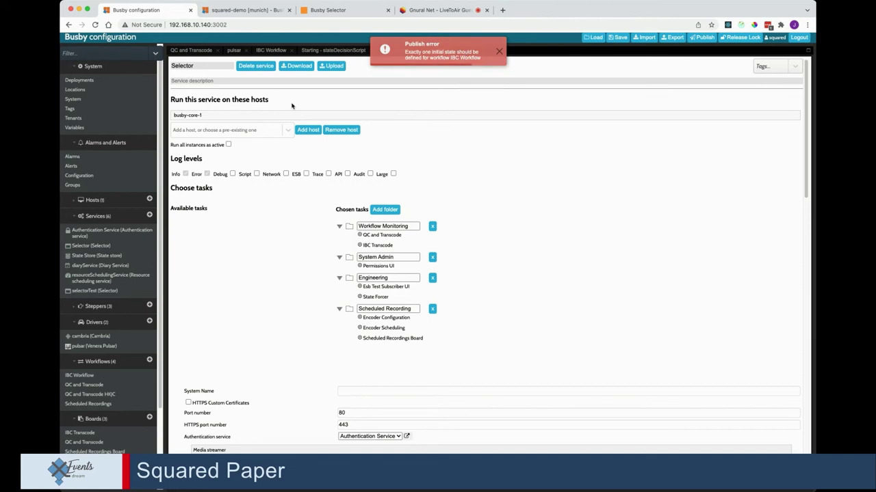
click(271, 50)
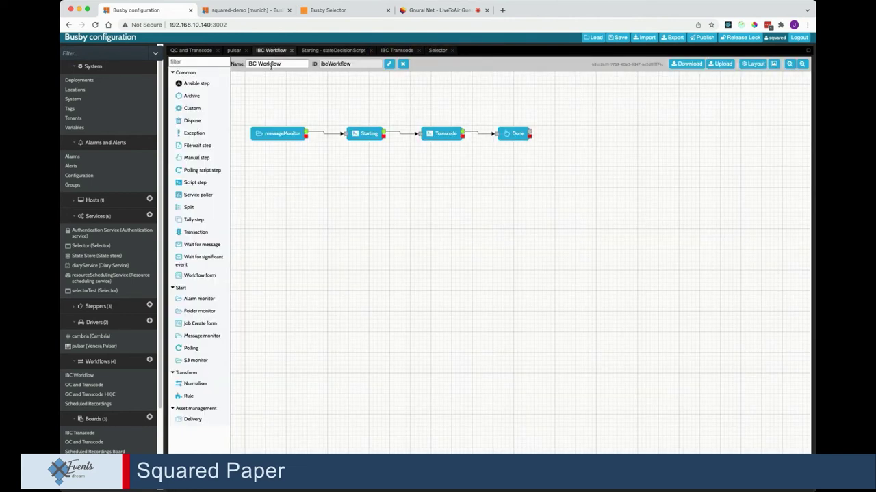
- Tick Initial state for the Starting node in the IBC Workflow, then deselect it
click(366, 134)
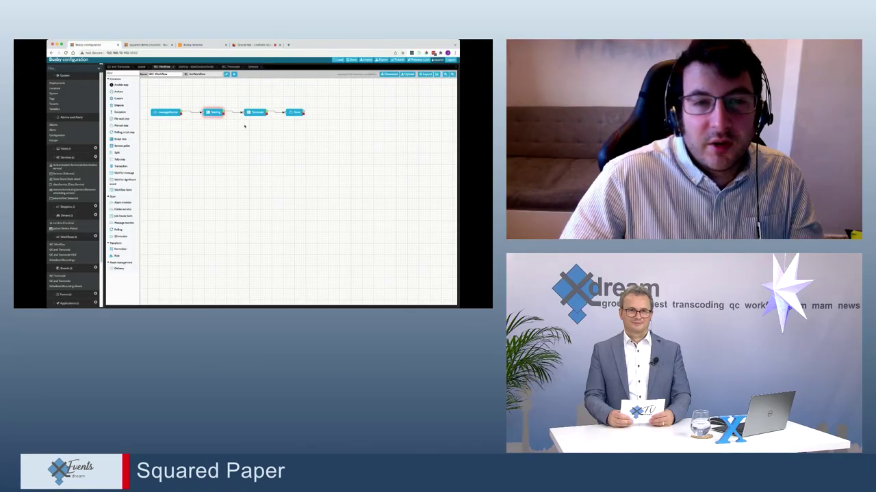
click(283, 99)
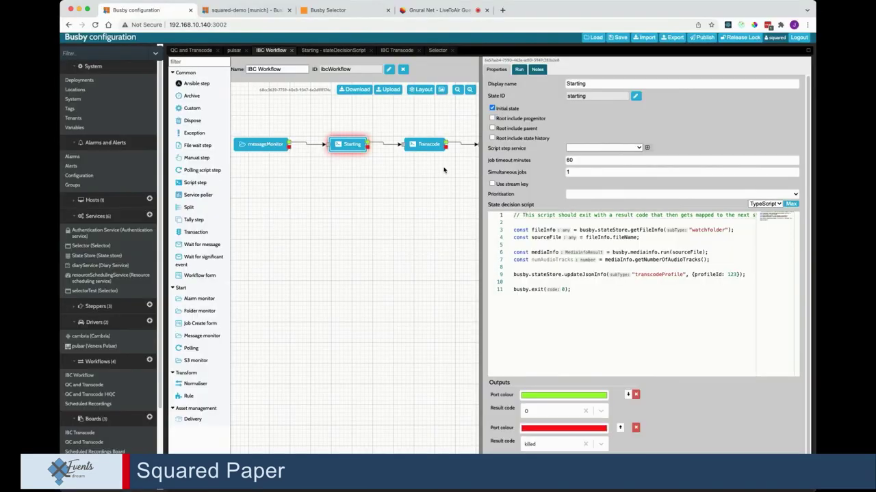
click(443, 170)
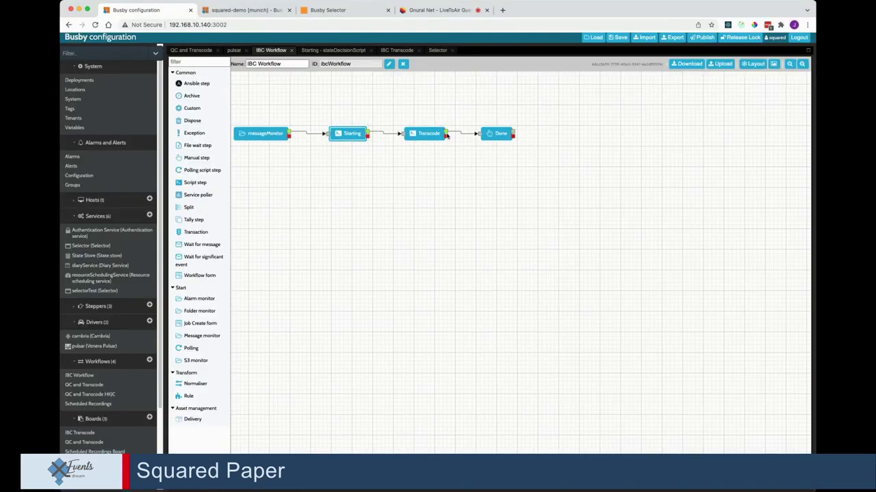
- Publish the configuration with the comment 'transcode' and go to the Busby Selector tab
click(693, 40)
click(349, 104)
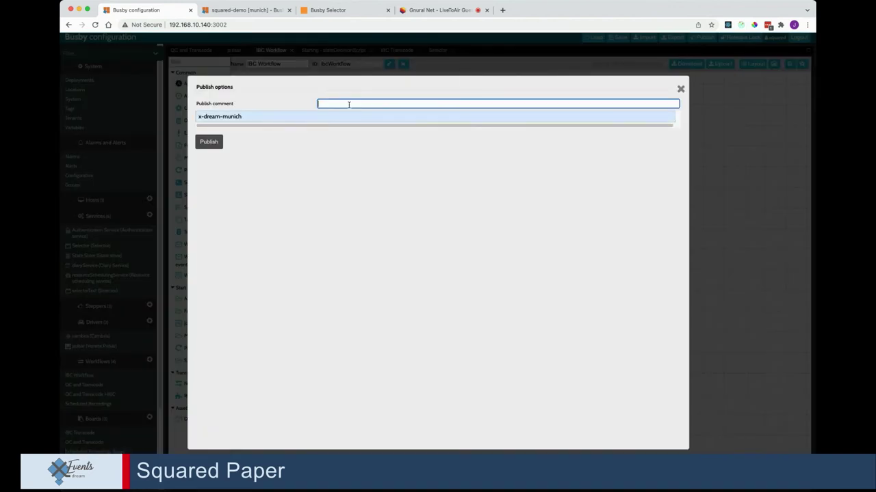
text(transcode)
key(Tab)
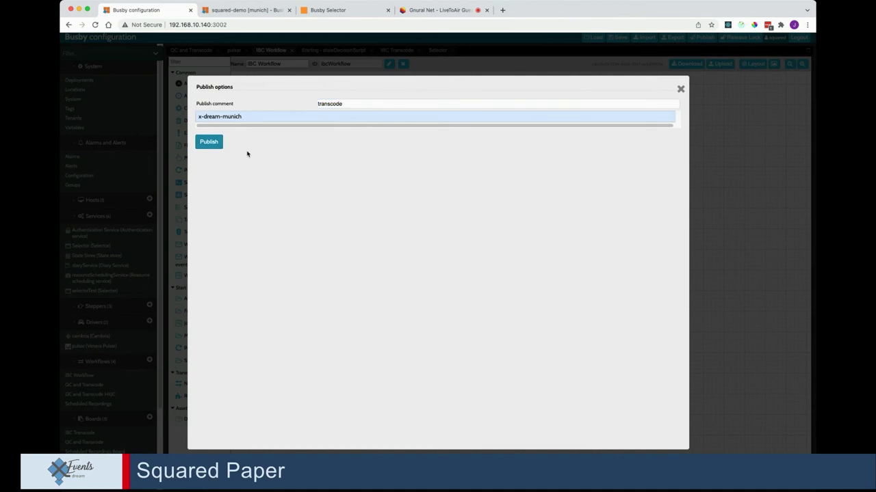
key(Return)
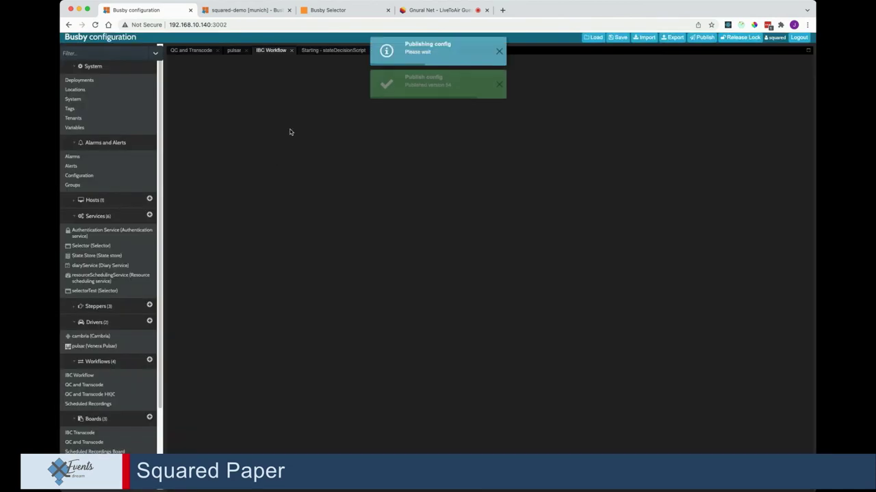
click(339, 10)
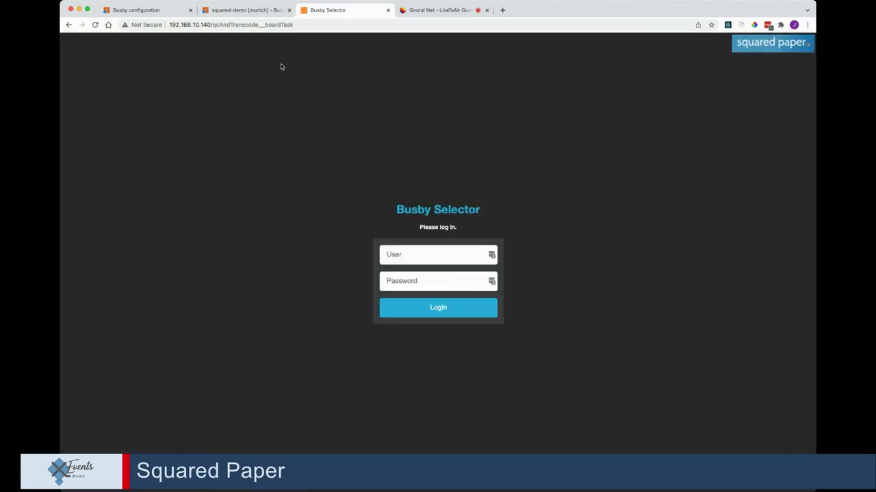
- Log in to Busby Selector with saved credentials and open the IBC Transcode board from Workflow Monitoring
click(431, 256)
click(491, 255)
click(250, 210)
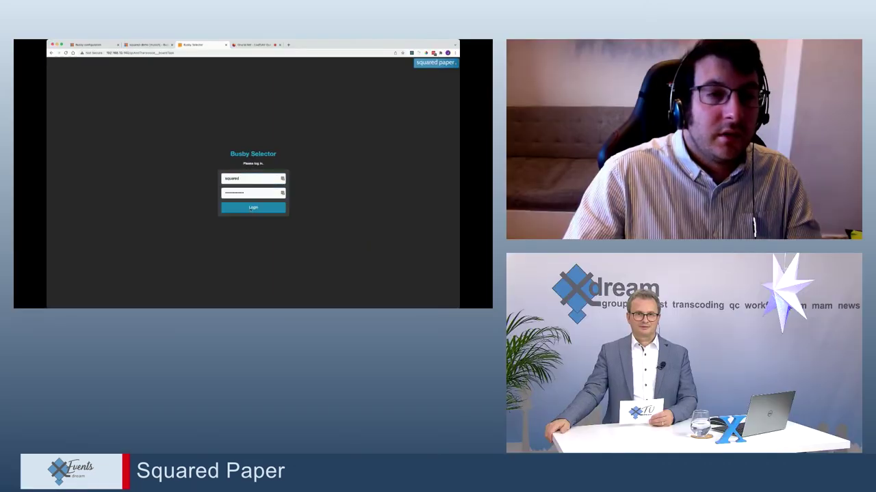
click(252, 205)
click(113, 60)
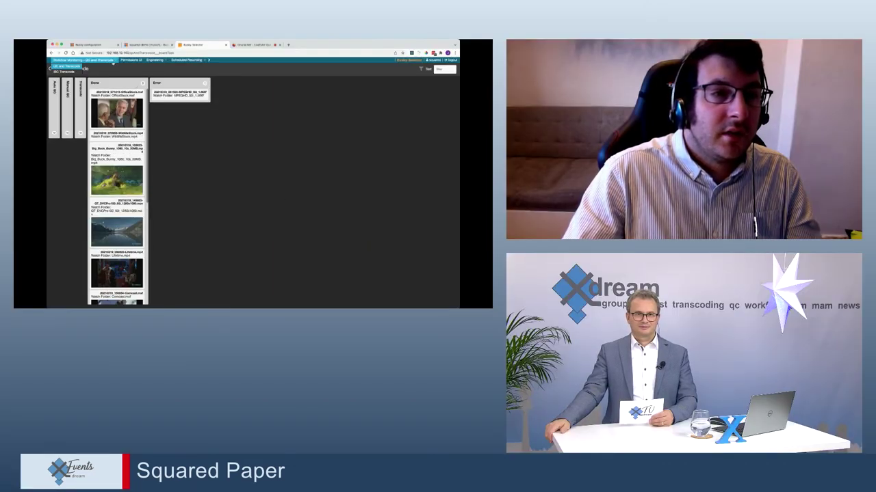
click(66, 71)
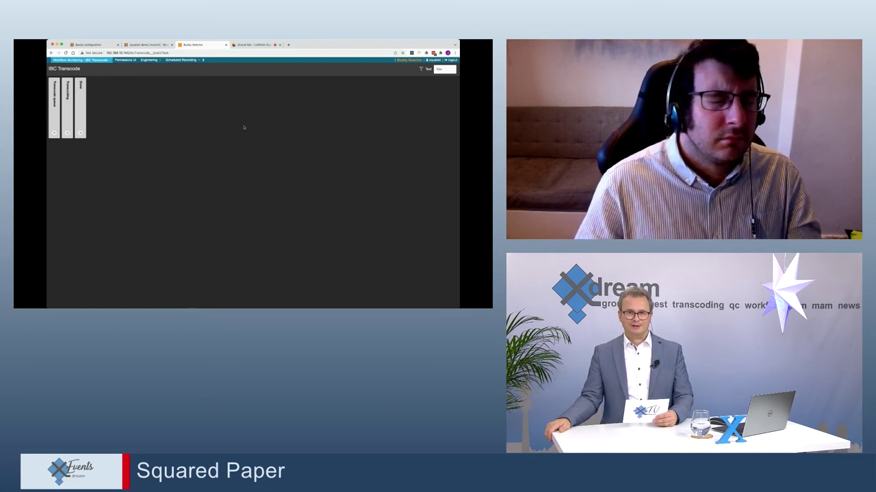
- Back in Busby configuration, close the IBC Workflow editor tab
click(88, 45)
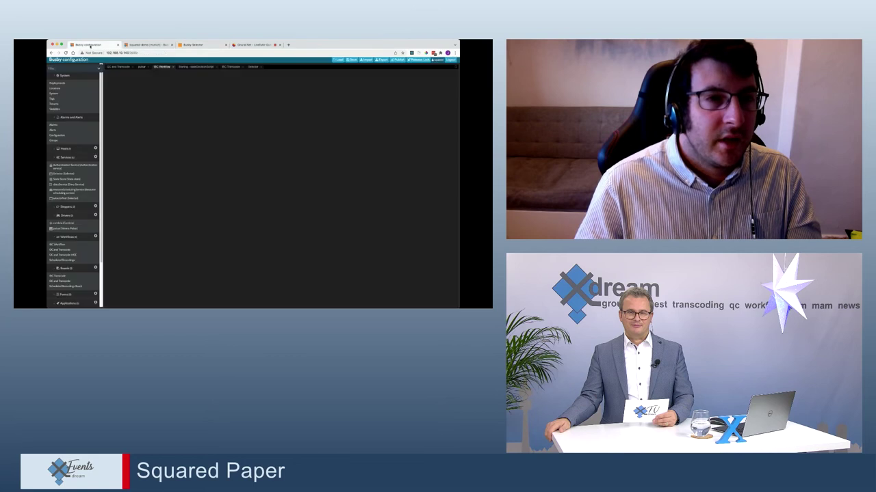
click(173, 67)
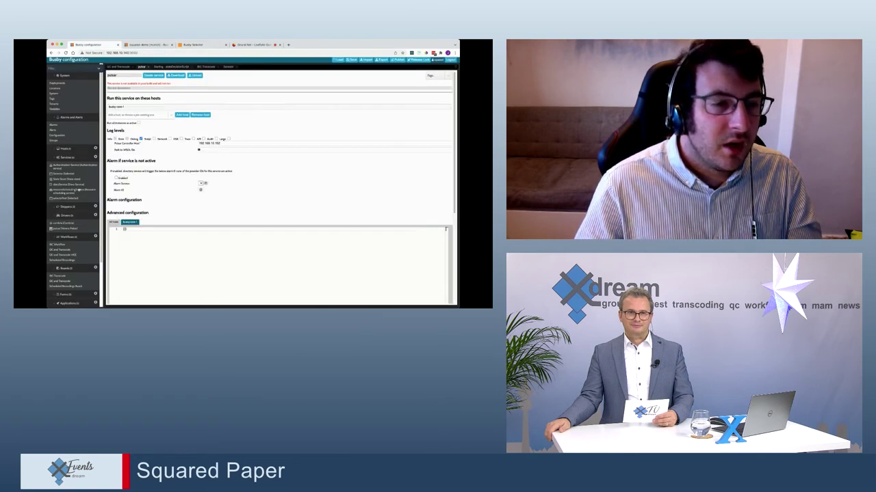
scroll(80, 200, down, 4)
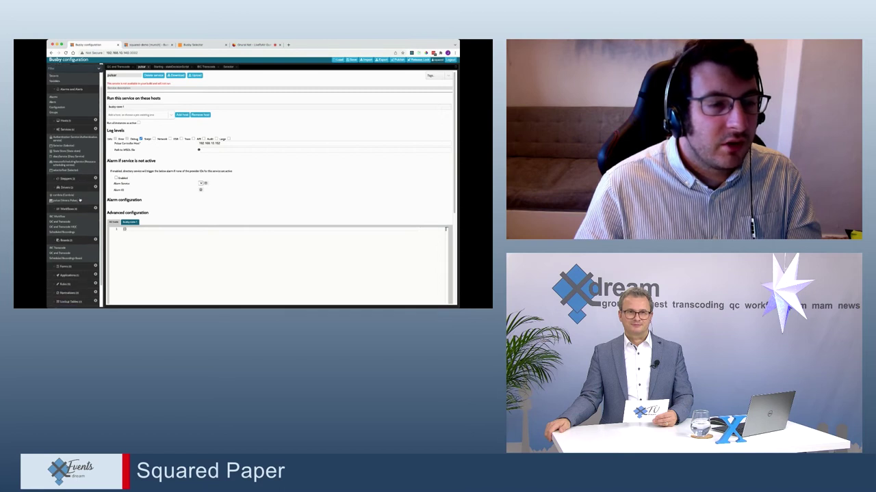
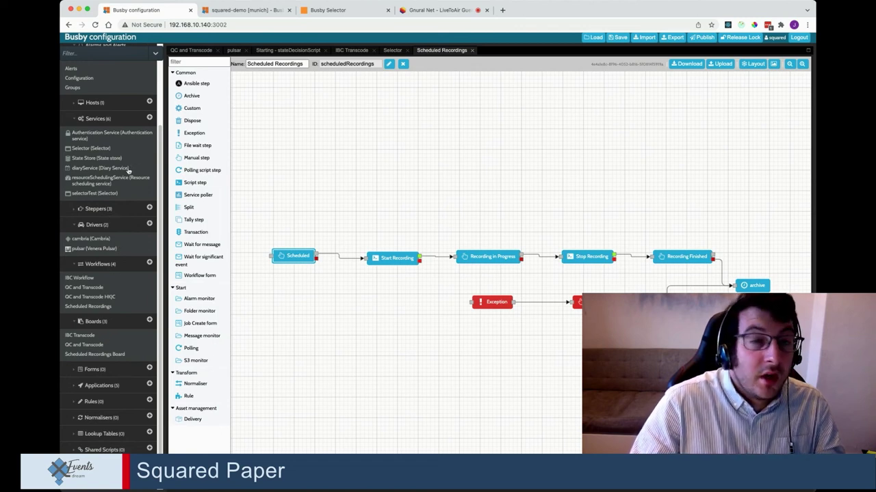
- Open the diaryService configuration to reach its Scheduled Recordings control states
click(128, 171)
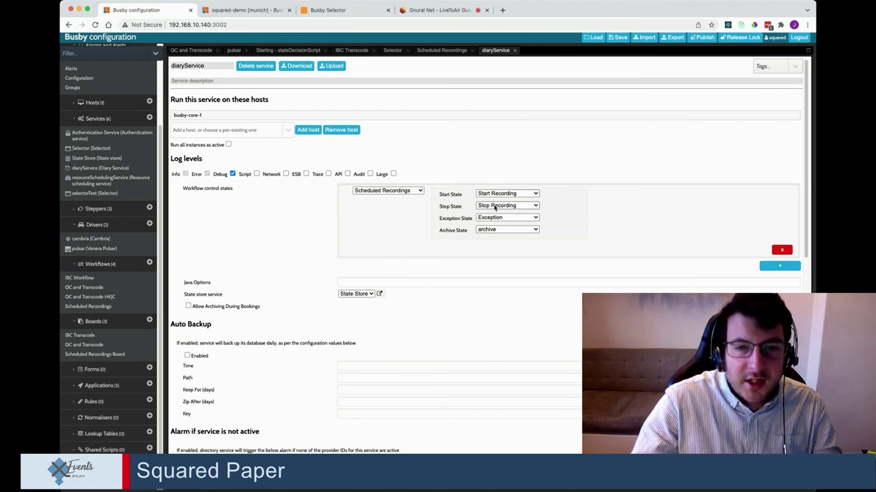
- Inspect the Encoder resource type and its Name property in the schedulingResourceGroup diagram, then switch to Busby Selector
click(430, 50)
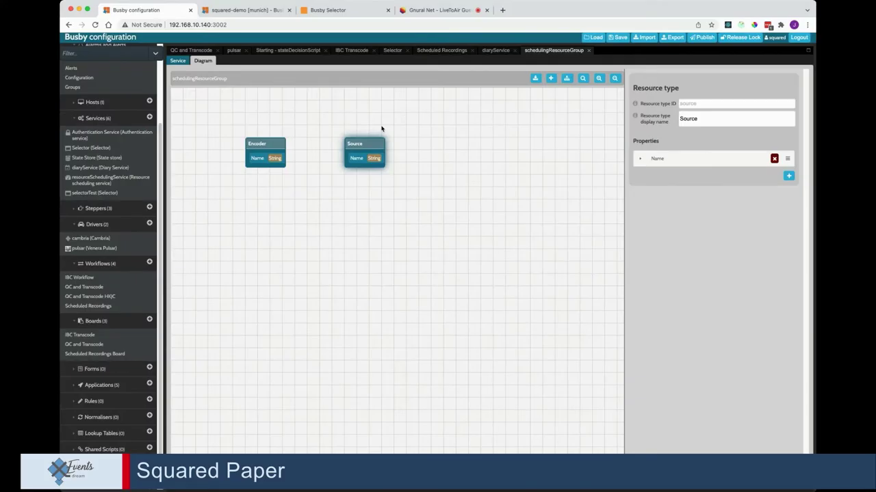
click(275, 153)
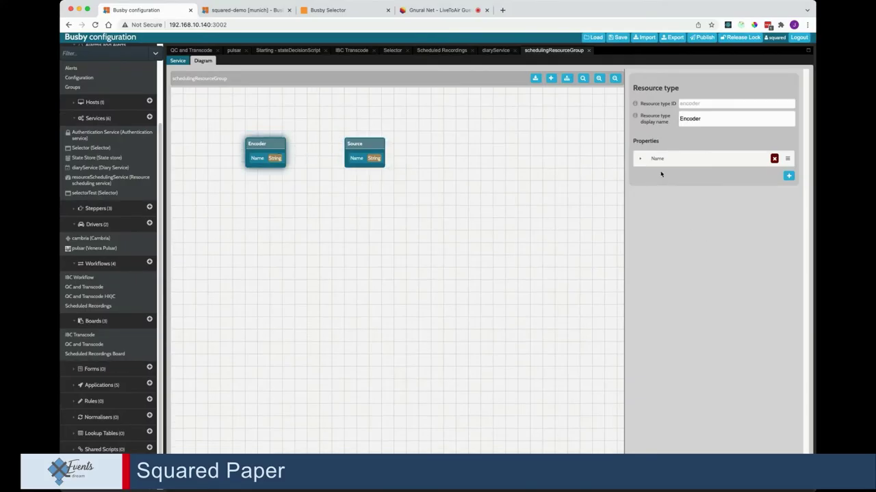
click(641, 161)
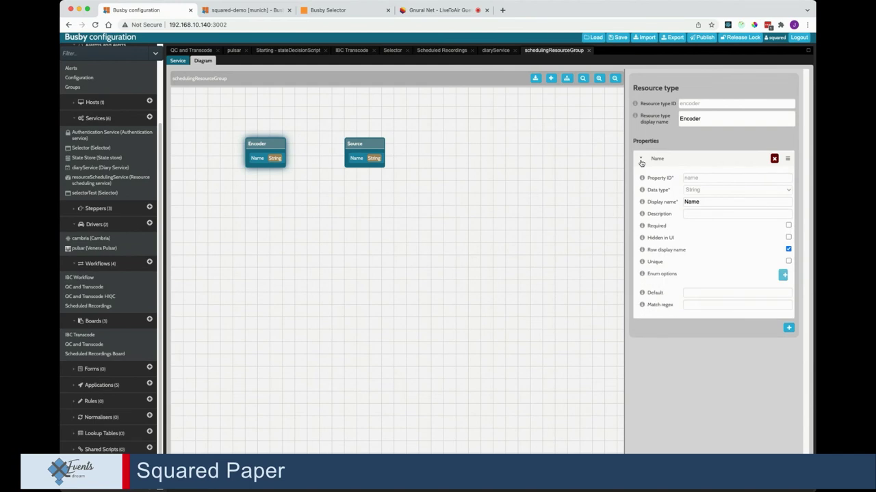
click(641, 161)
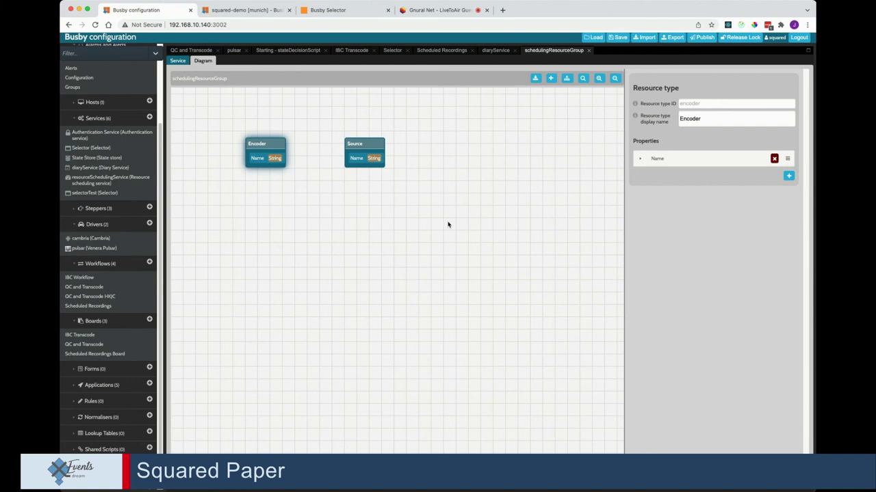
click(342, 11)
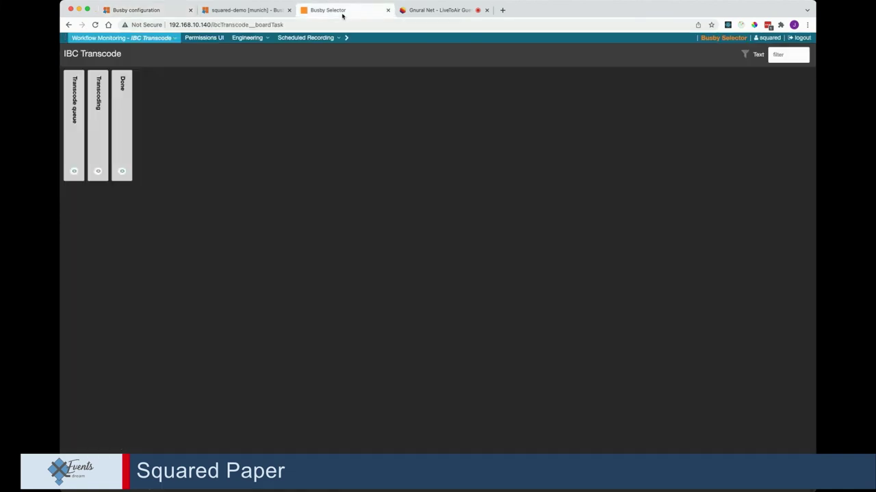
- Open the Scheduled Recording > Encoder Configuration page, then look back at the resource types diagram
mouse_move(232, 40)
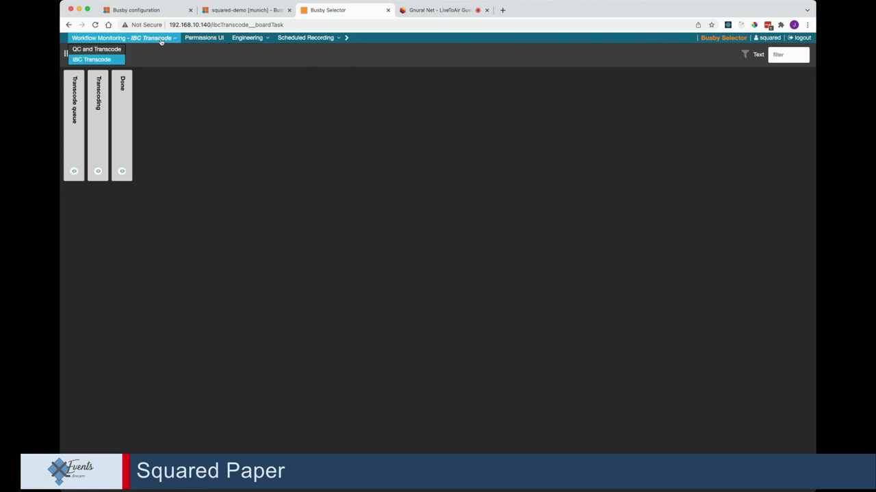
mouse_move(297, 40)
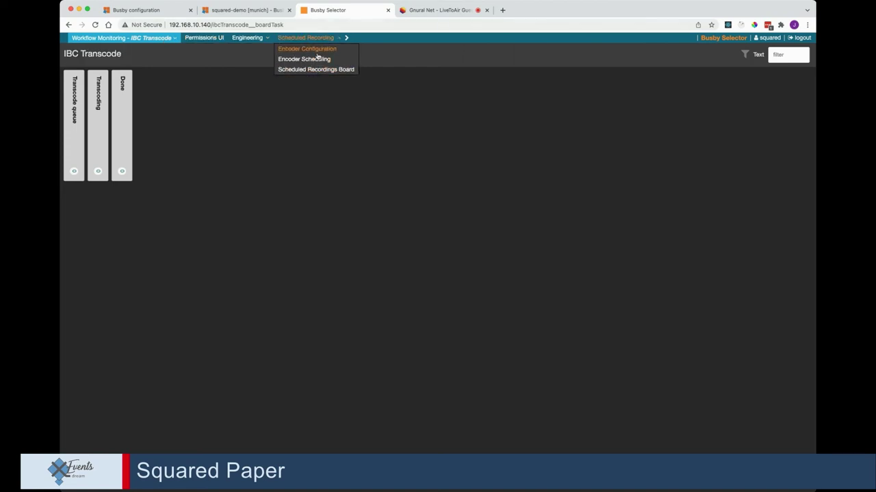
click(317, 51)
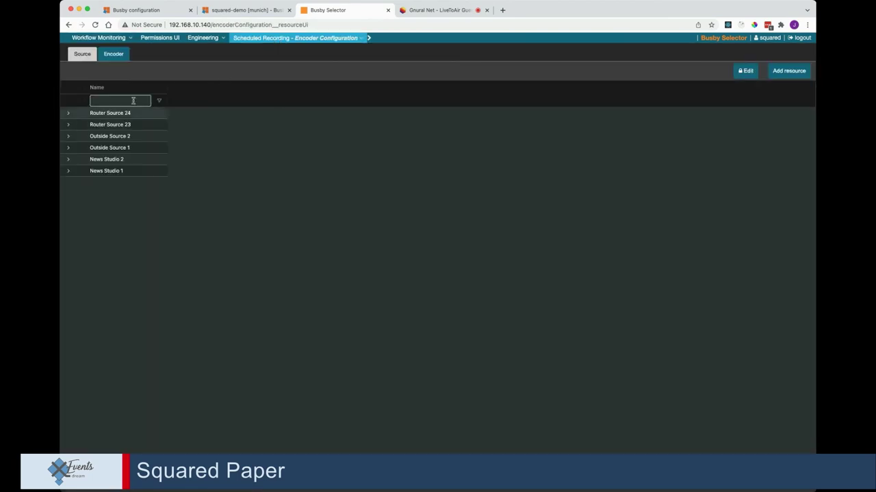
click(172, 12)
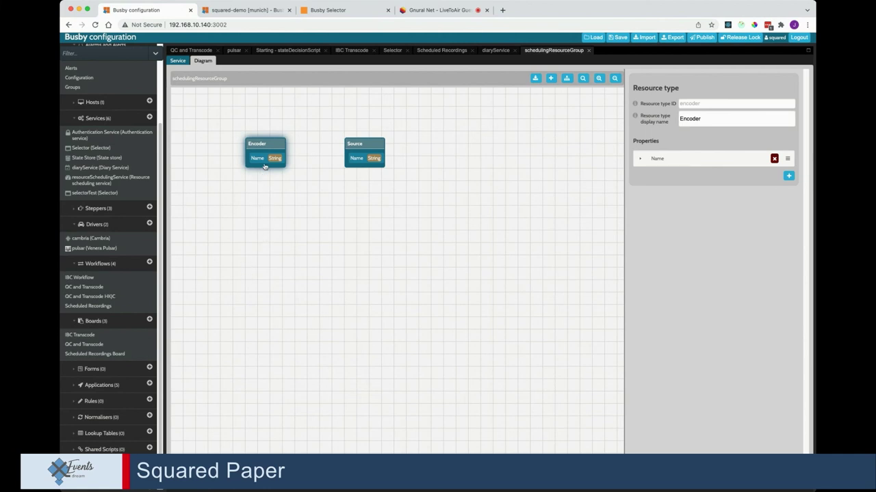
- List the encoder resources, then open the Encoder Scheduling calendar for 9 December 2021
click(352, 13)
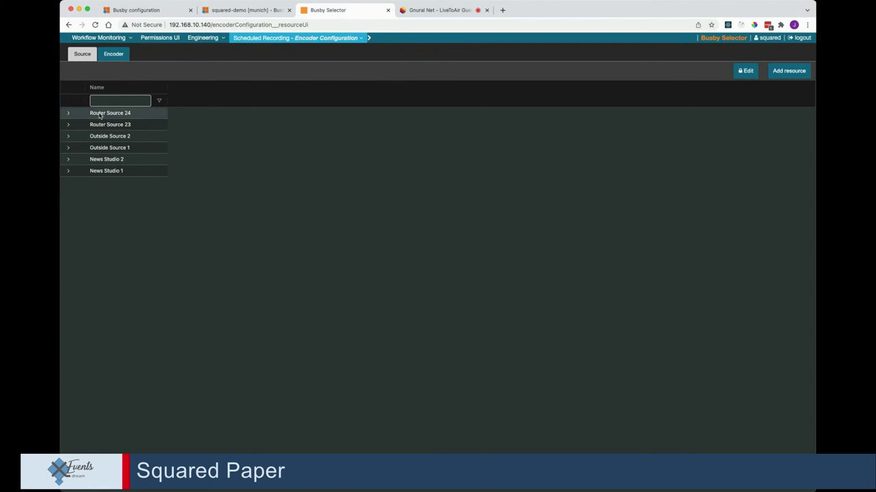
click(114, 57)
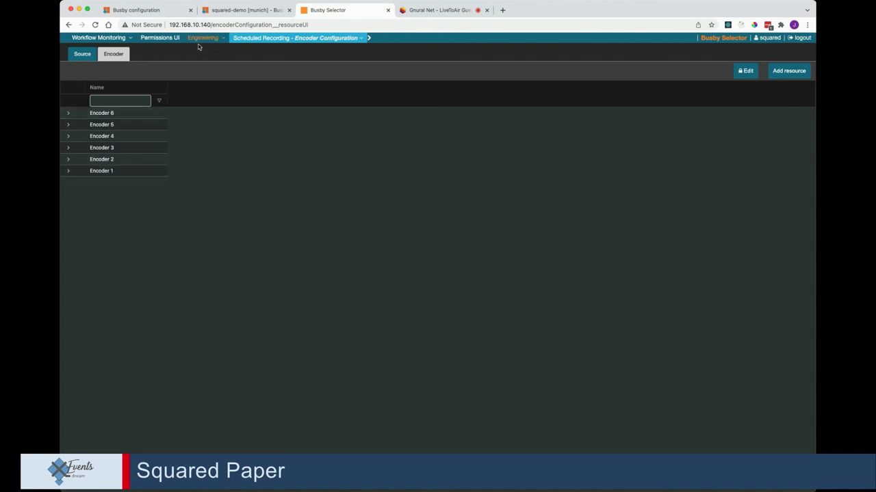
click(250, 39)
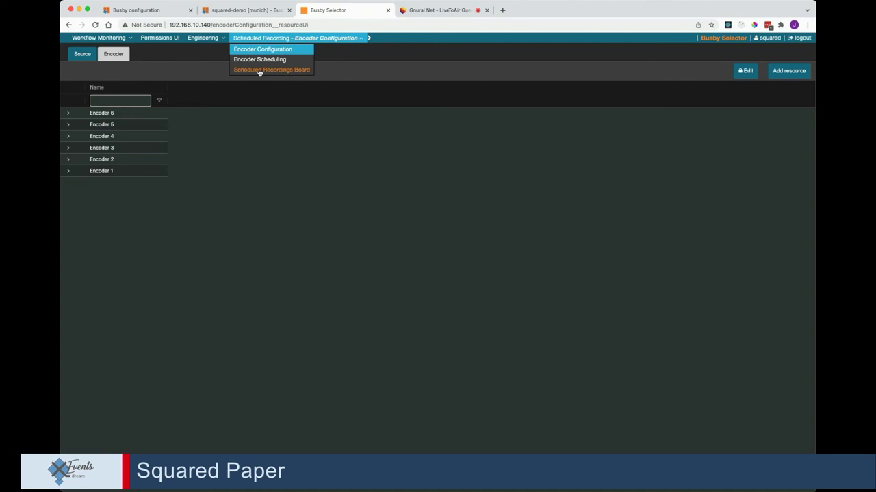
click(260, 60)
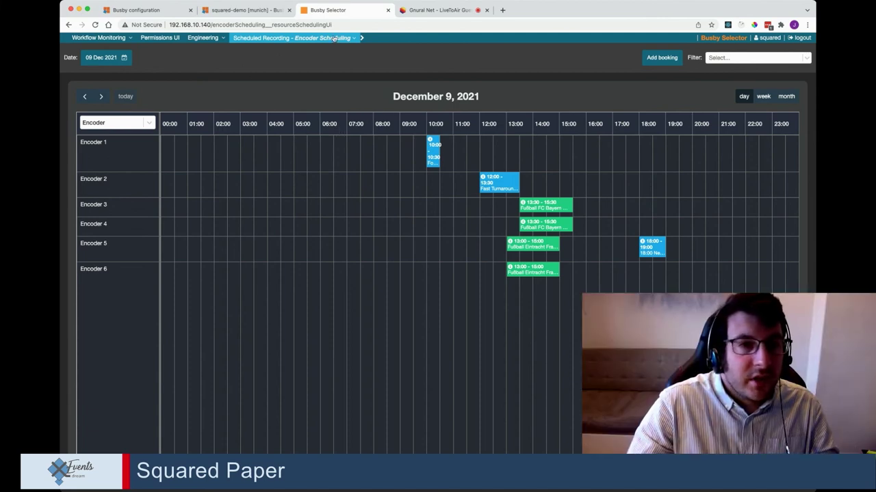
- Open the Scheduled Recordings Board and review the Frankfurt vs Leverkusen recording's booking and state history
click(295, 39)
click(290, 70)
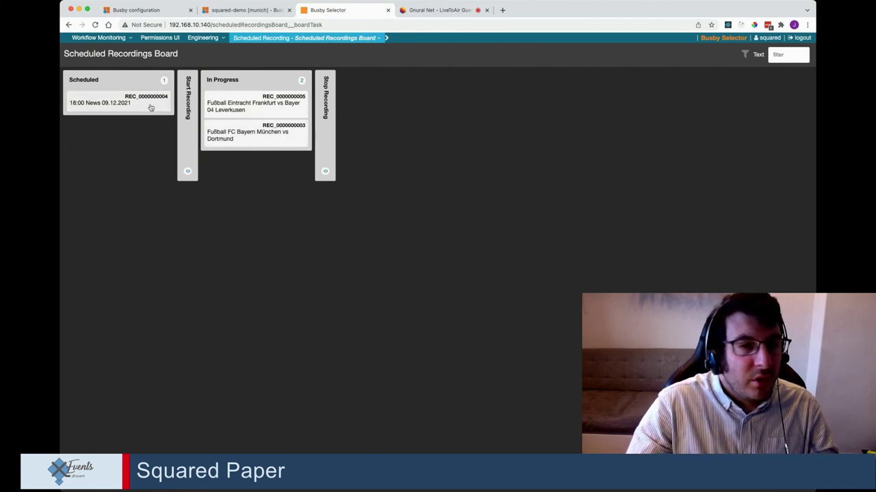
click(231, 105)
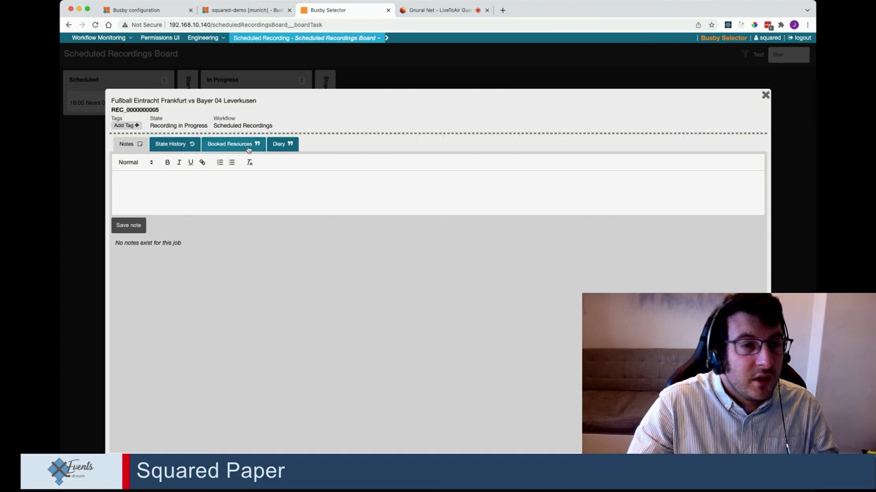
click(280, 145)
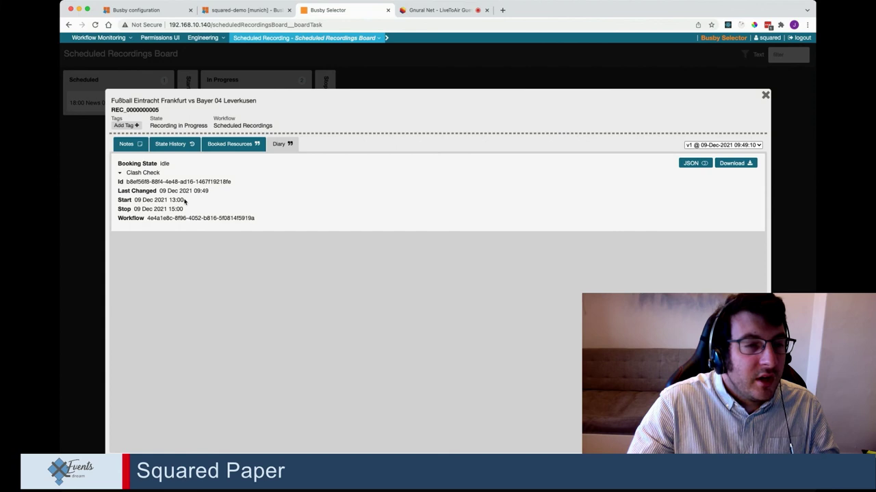
click(186, 149)
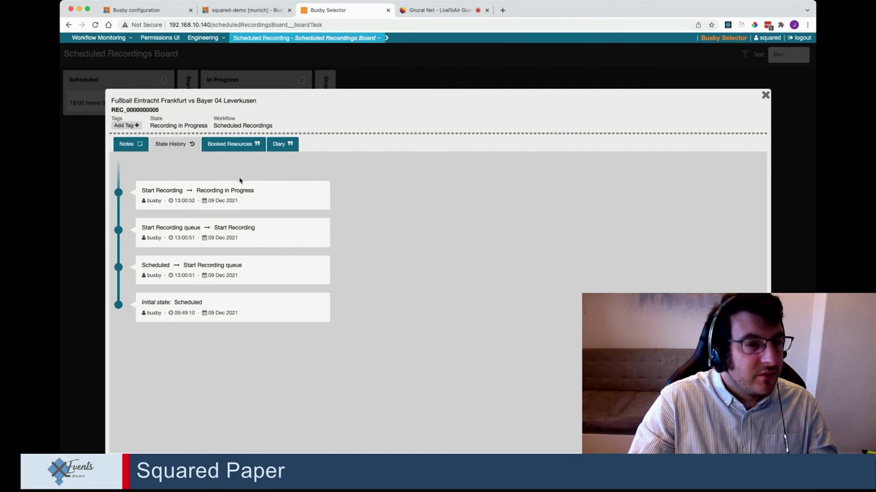
click(93, 202)
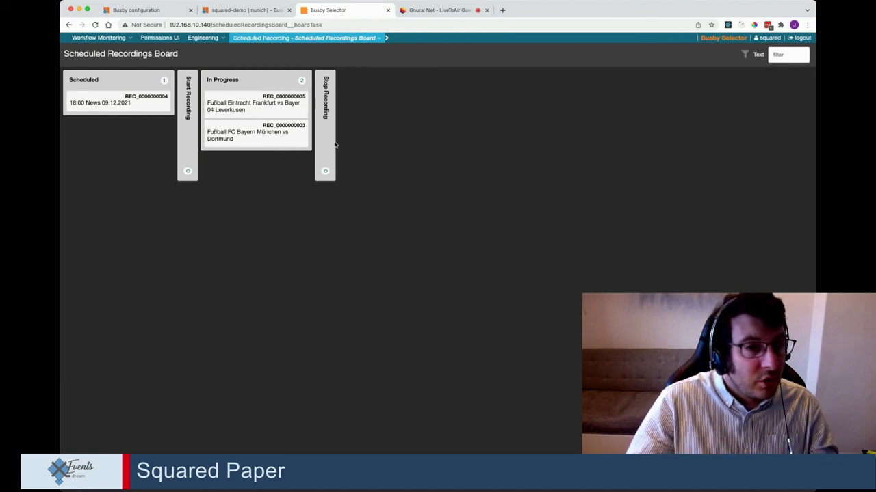
- Move from the Scheduled Recordings Board to the Encoder Scheduling calendar
drag(296, 122, 294, 115)
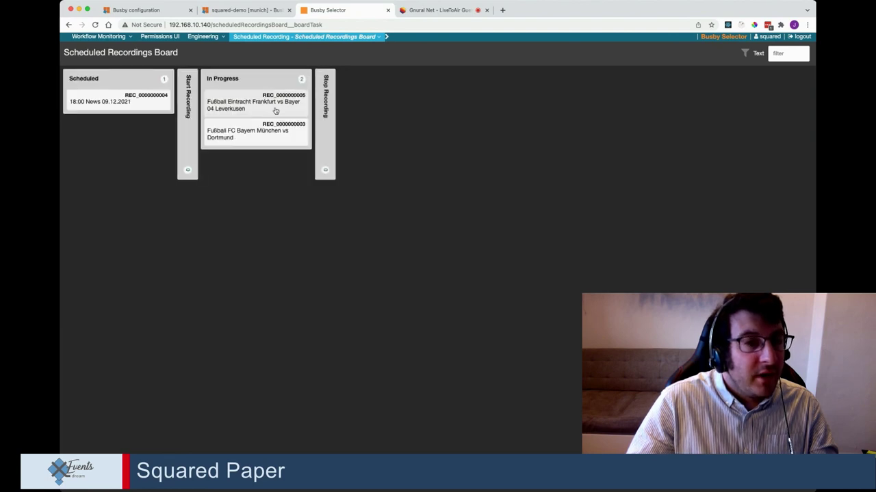
click(292, 39)
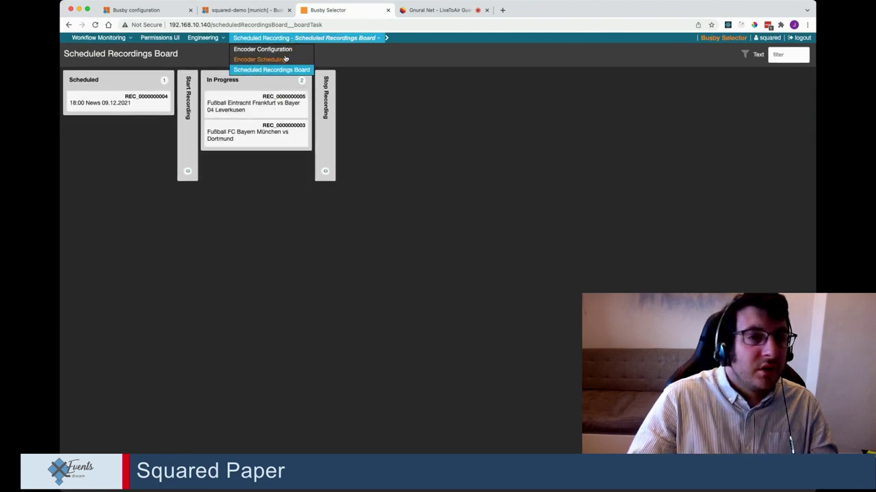
click(285, 59)
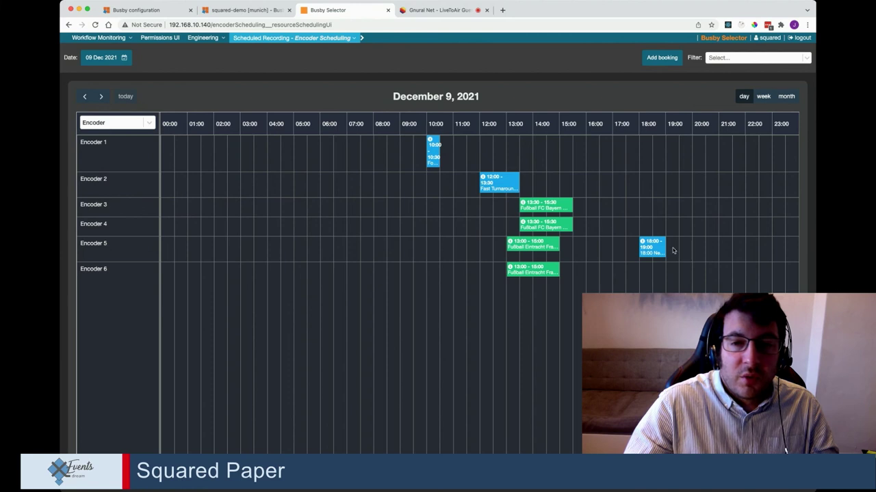
- Inspect the Frankfurt vs Leverkusen and Bayern vs Dortmund booking popups, then return to Busby configuration
click(530, 269)
click(520, 299)
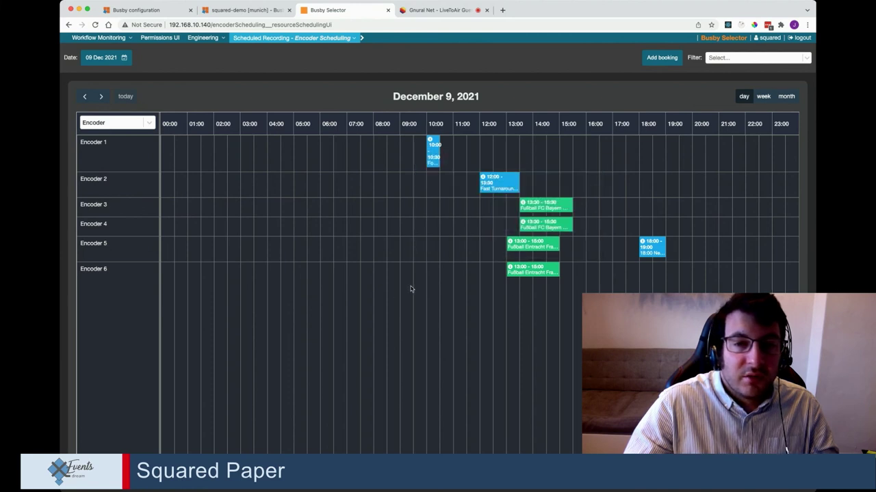
click(522, 204)
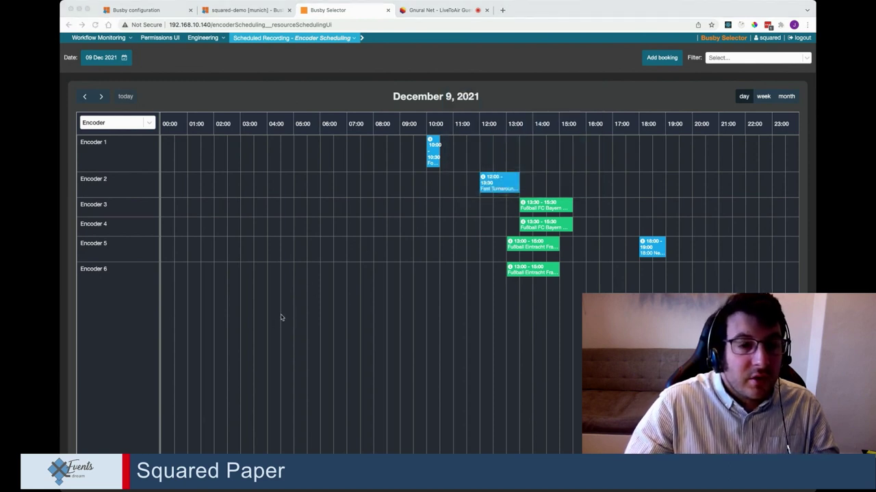
mouse_move(483, 179)
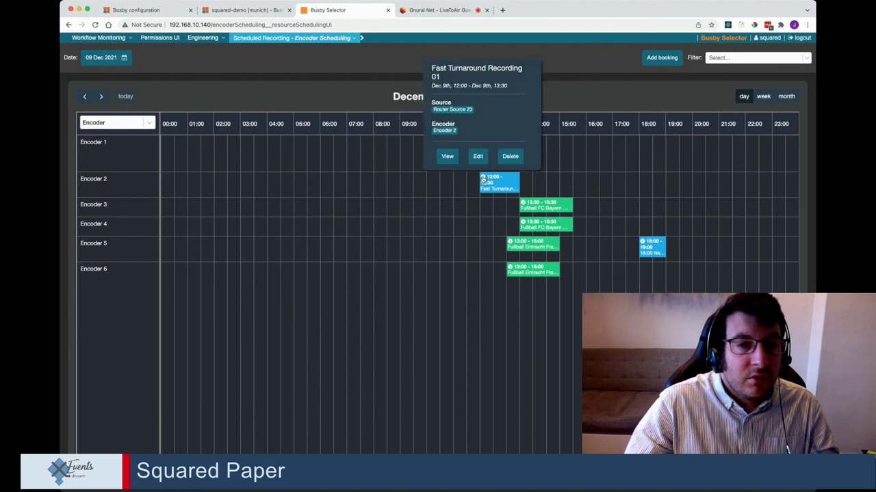
click(164, 12)
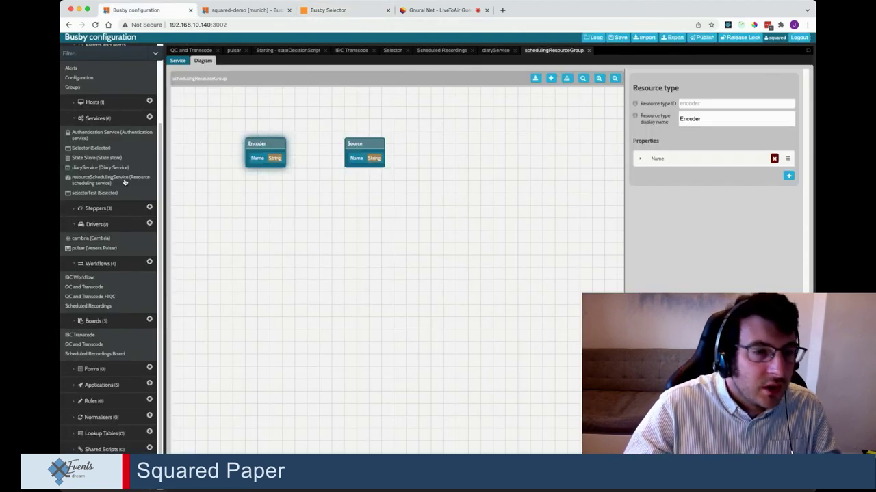
- Review resourceSchedulingService role types and booking types (Recording: one Source, one Encoder), then switch to Selector
click(124, 182)
scroll(322, 182, down, 3)
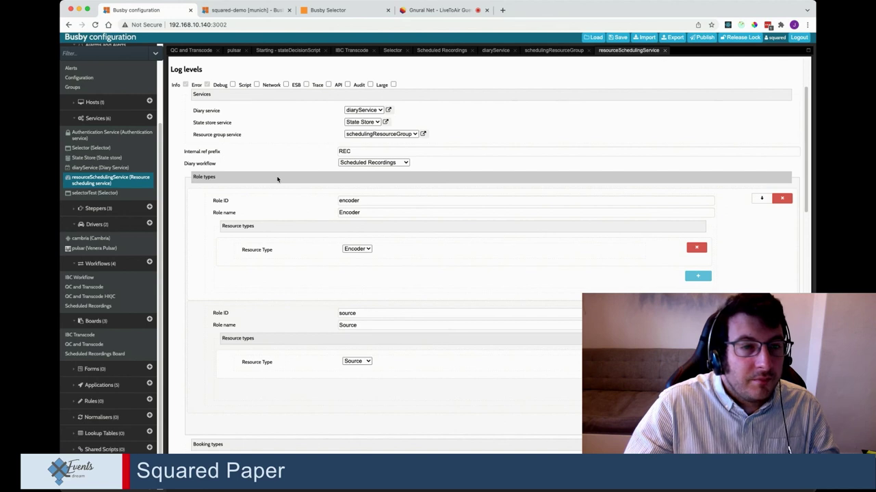
scroll(277, 180, down, 7)
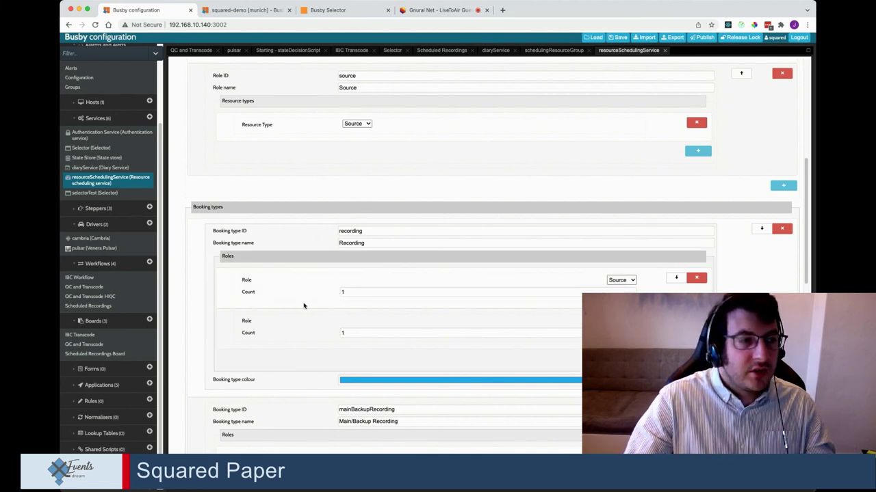
scroll(357, 301, down, 1)
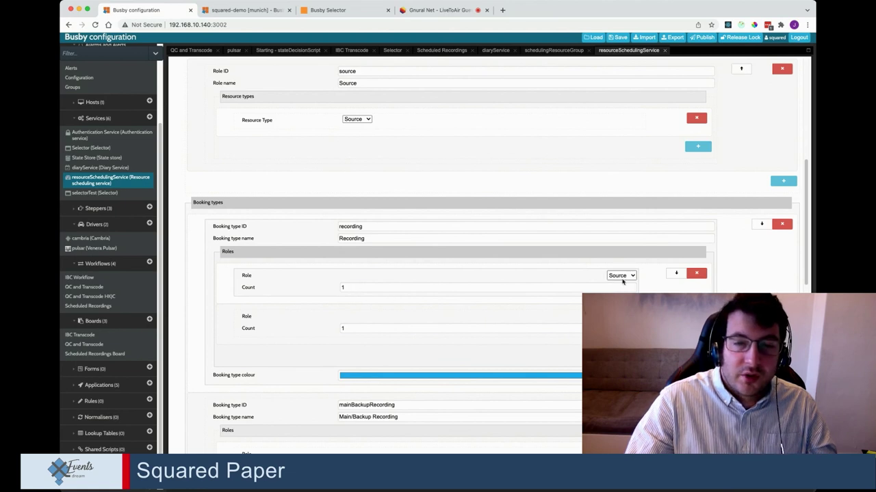
scroll(324, 367, down, 3)
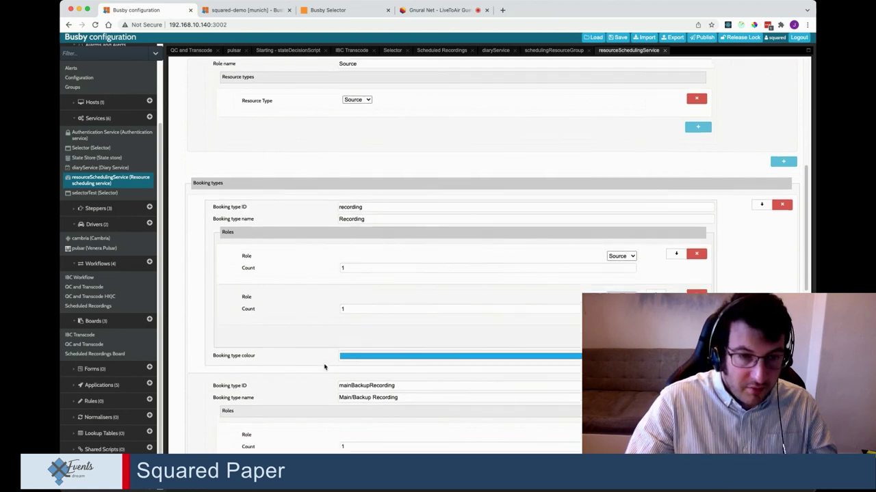
scroll(324, 368, down, 1)
scroll(346, 362, down, 5)
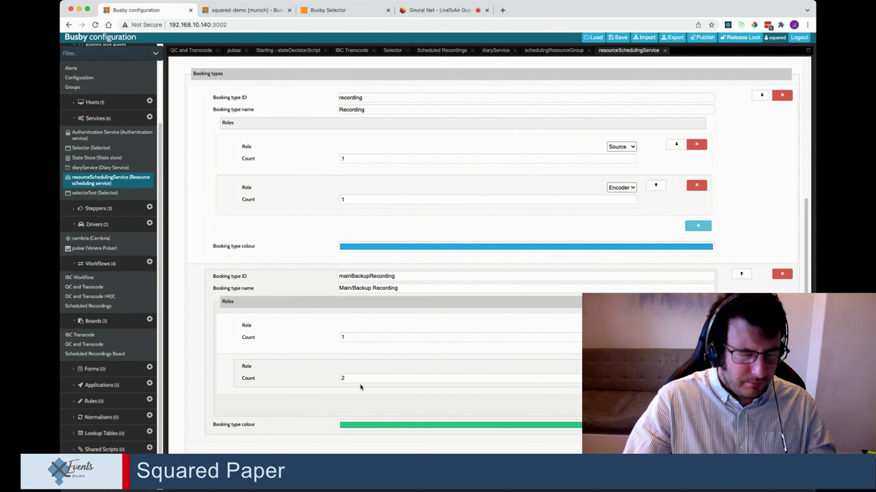
scroll(360, 387, up, 1)
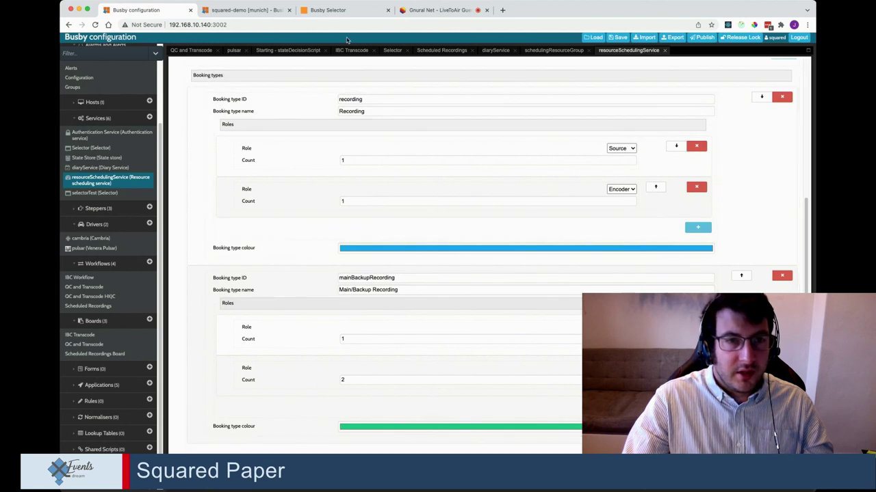
click(346, 11)
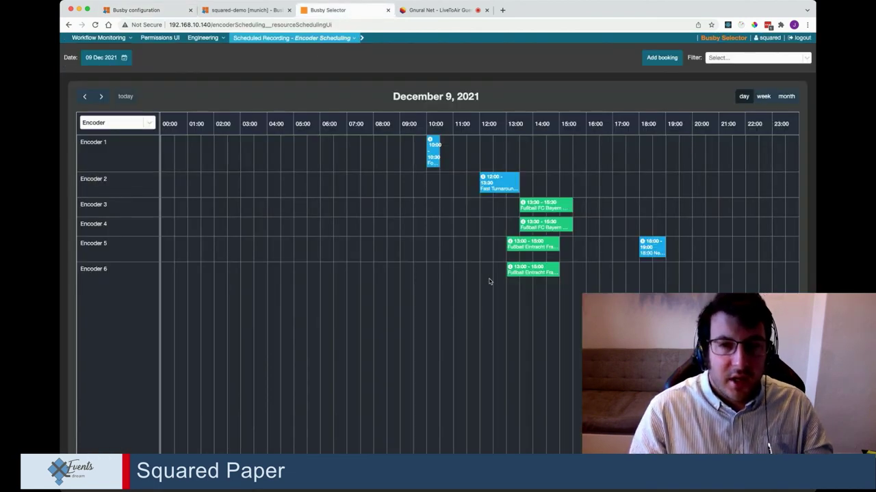
click(660, 58)
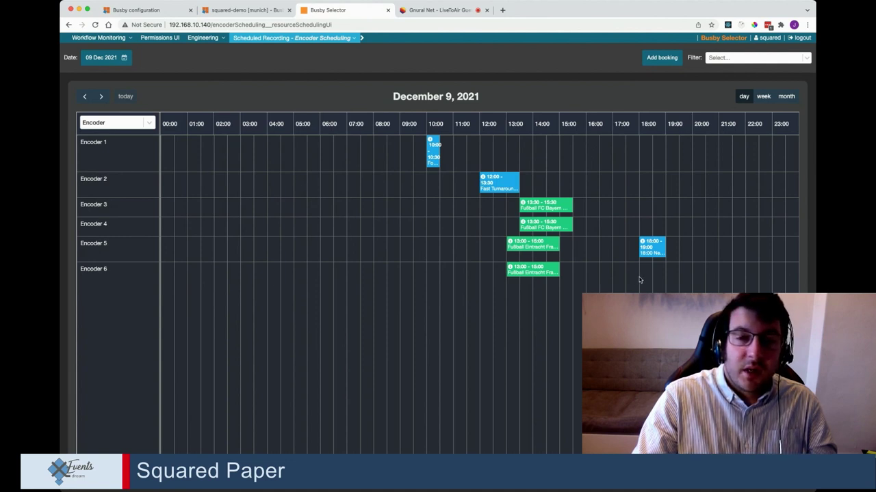
click(642, 245)
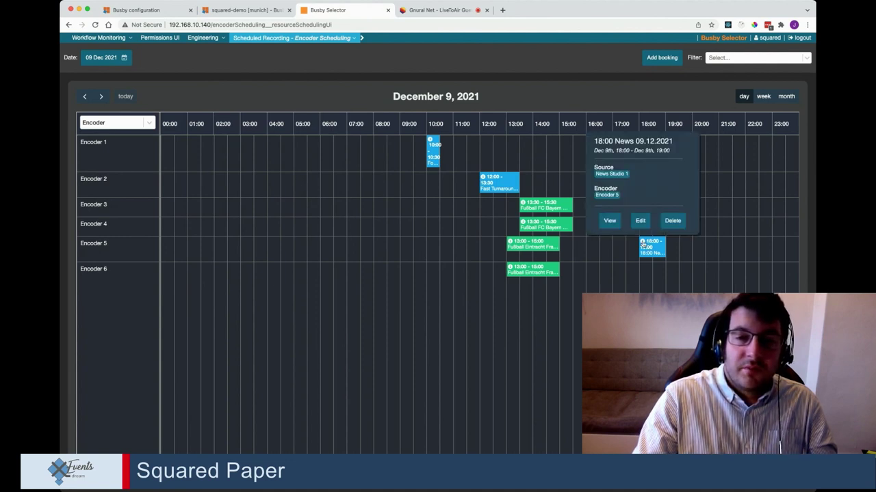
click(524, 205)
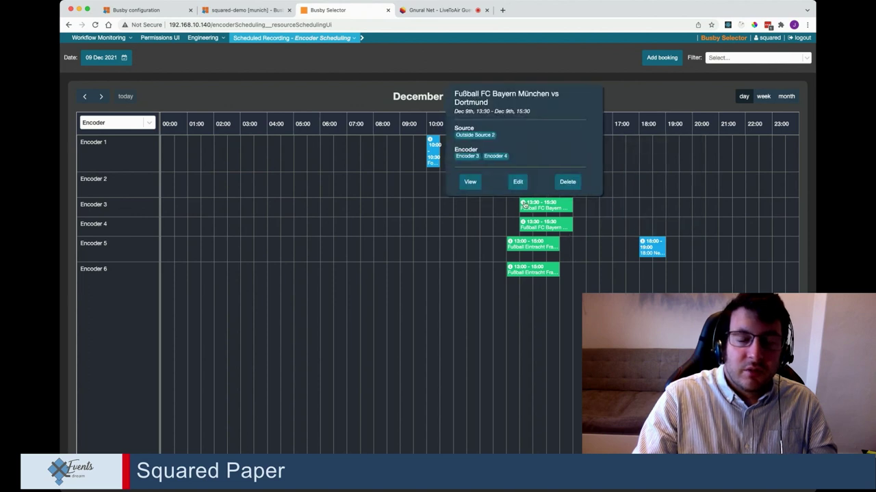
click(526, 271)
click(518, 342)
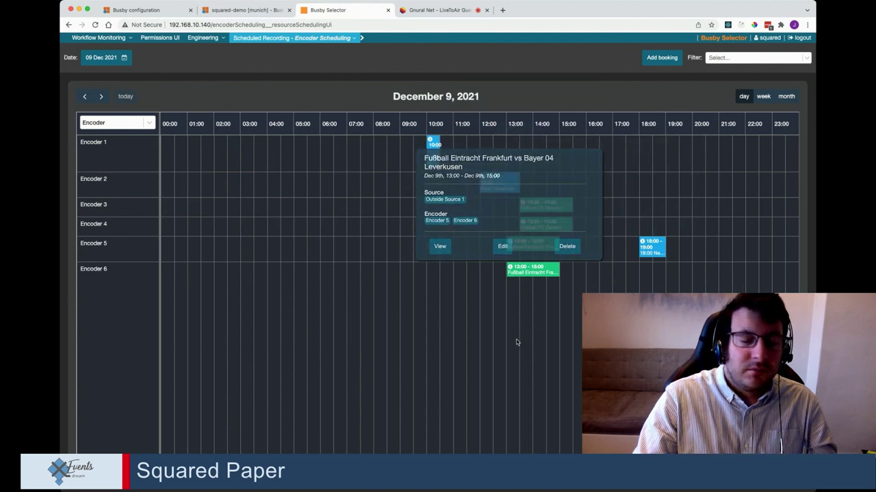